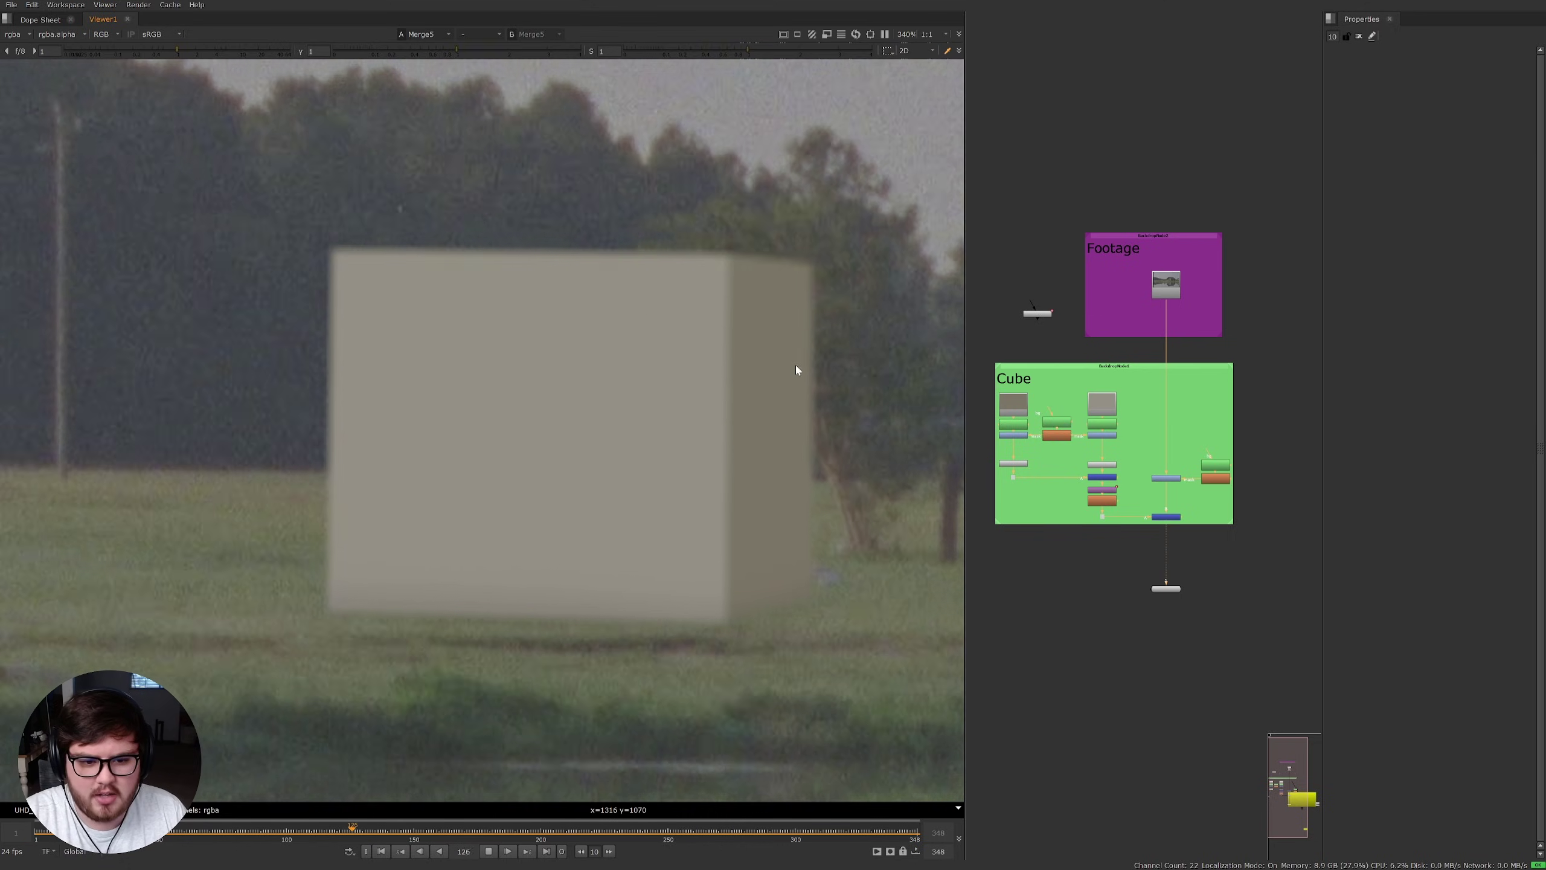
# Step: Examine the Footage and Cube node groups alongside the playing composite, and stop playback
pyautogui.scroll(-1, 796, 367)
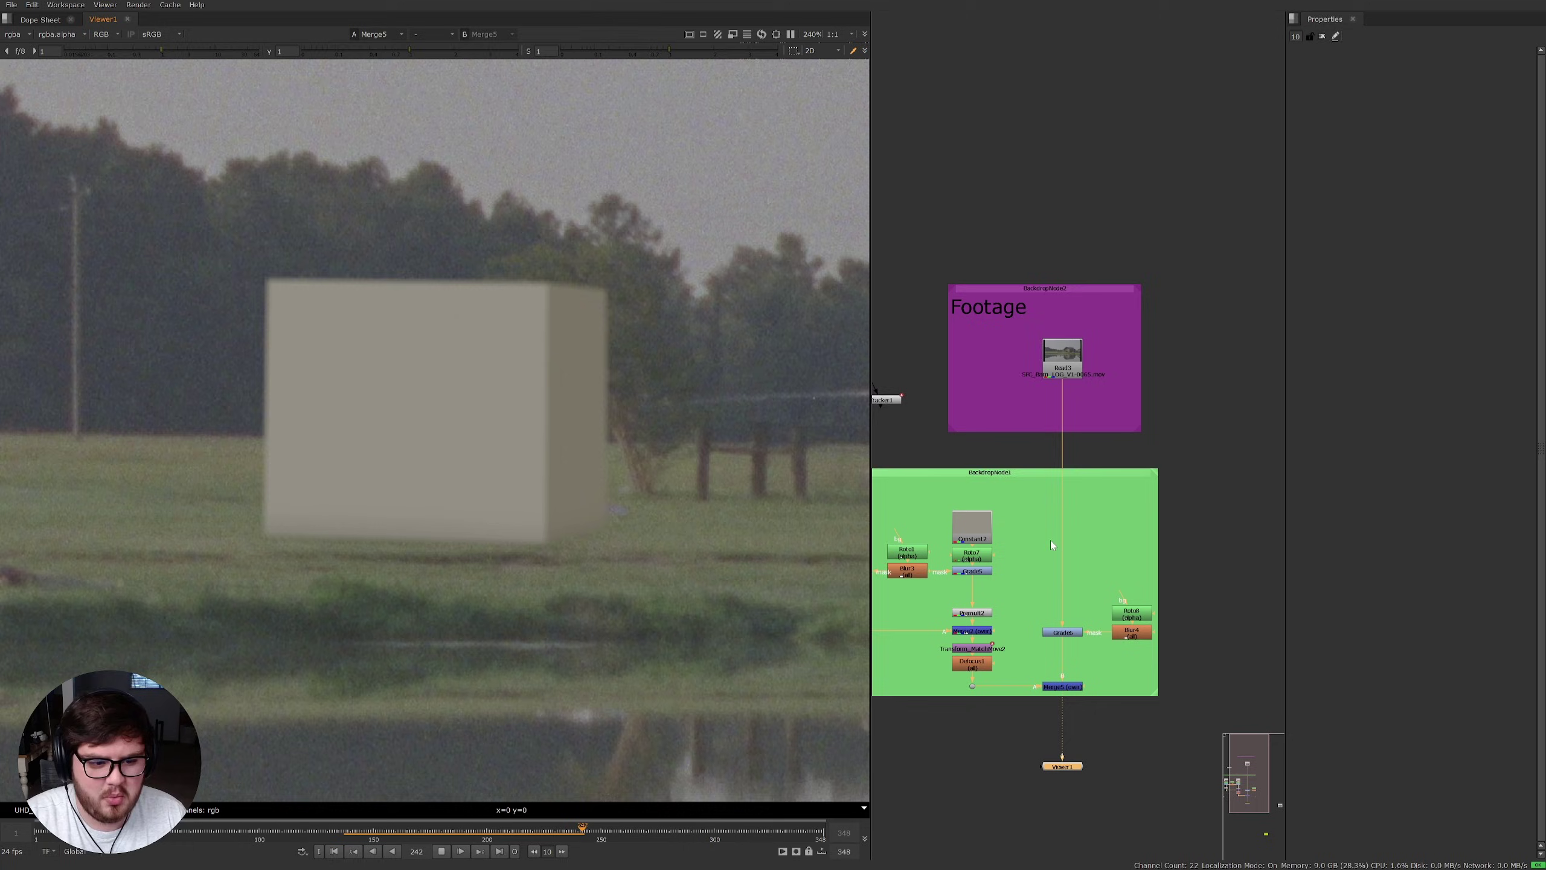
pyautogui.moveTo(1051, 540); pyautogui.dragTo(1122, 497, button='middle')
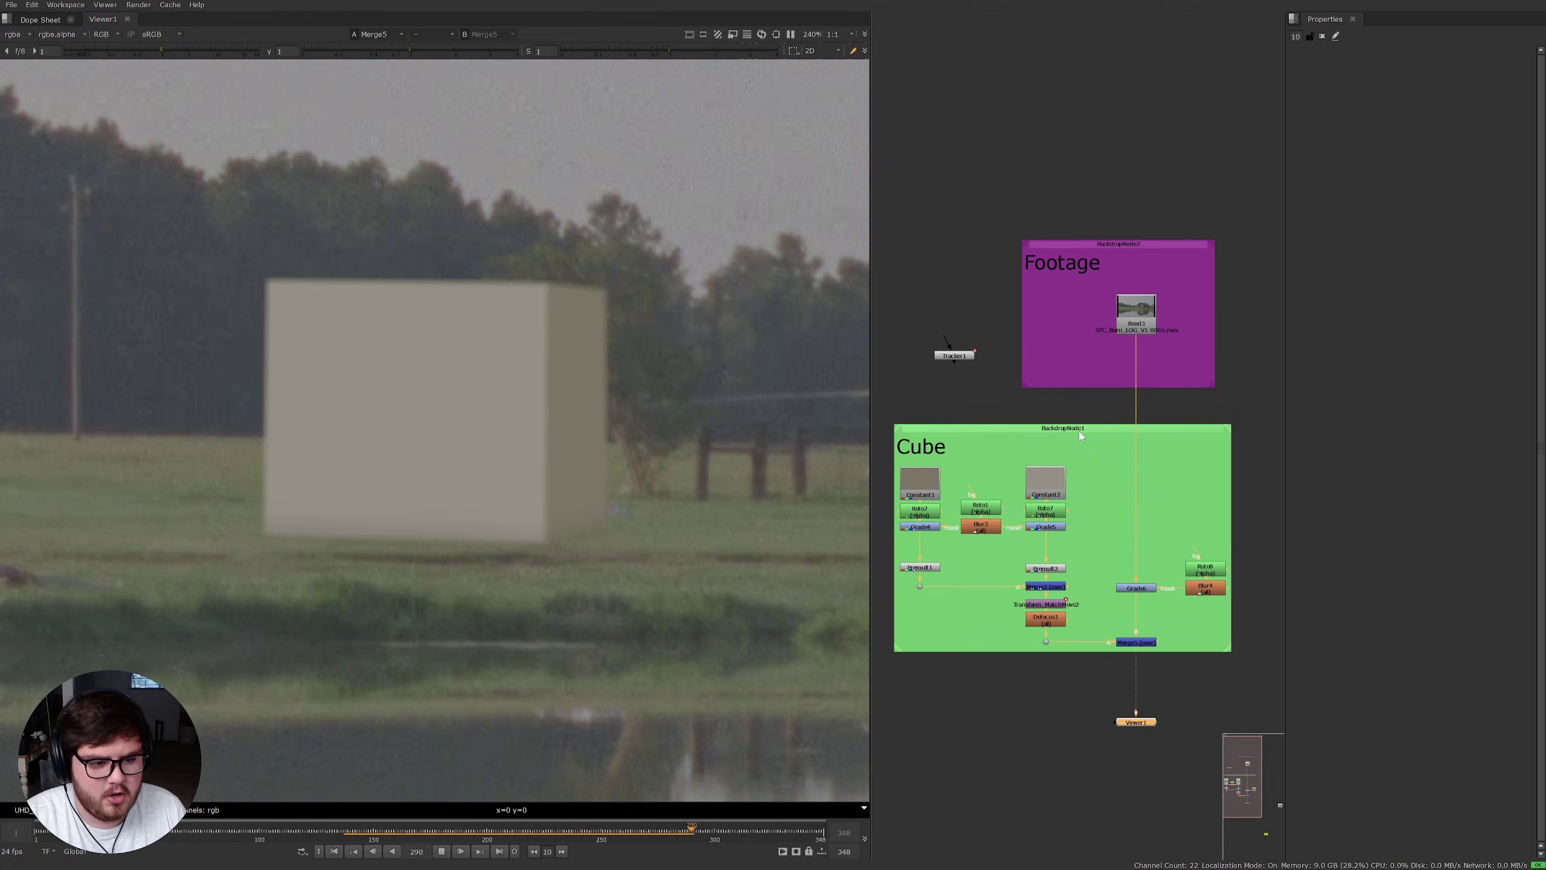
pyautogui.click(1104, 437)
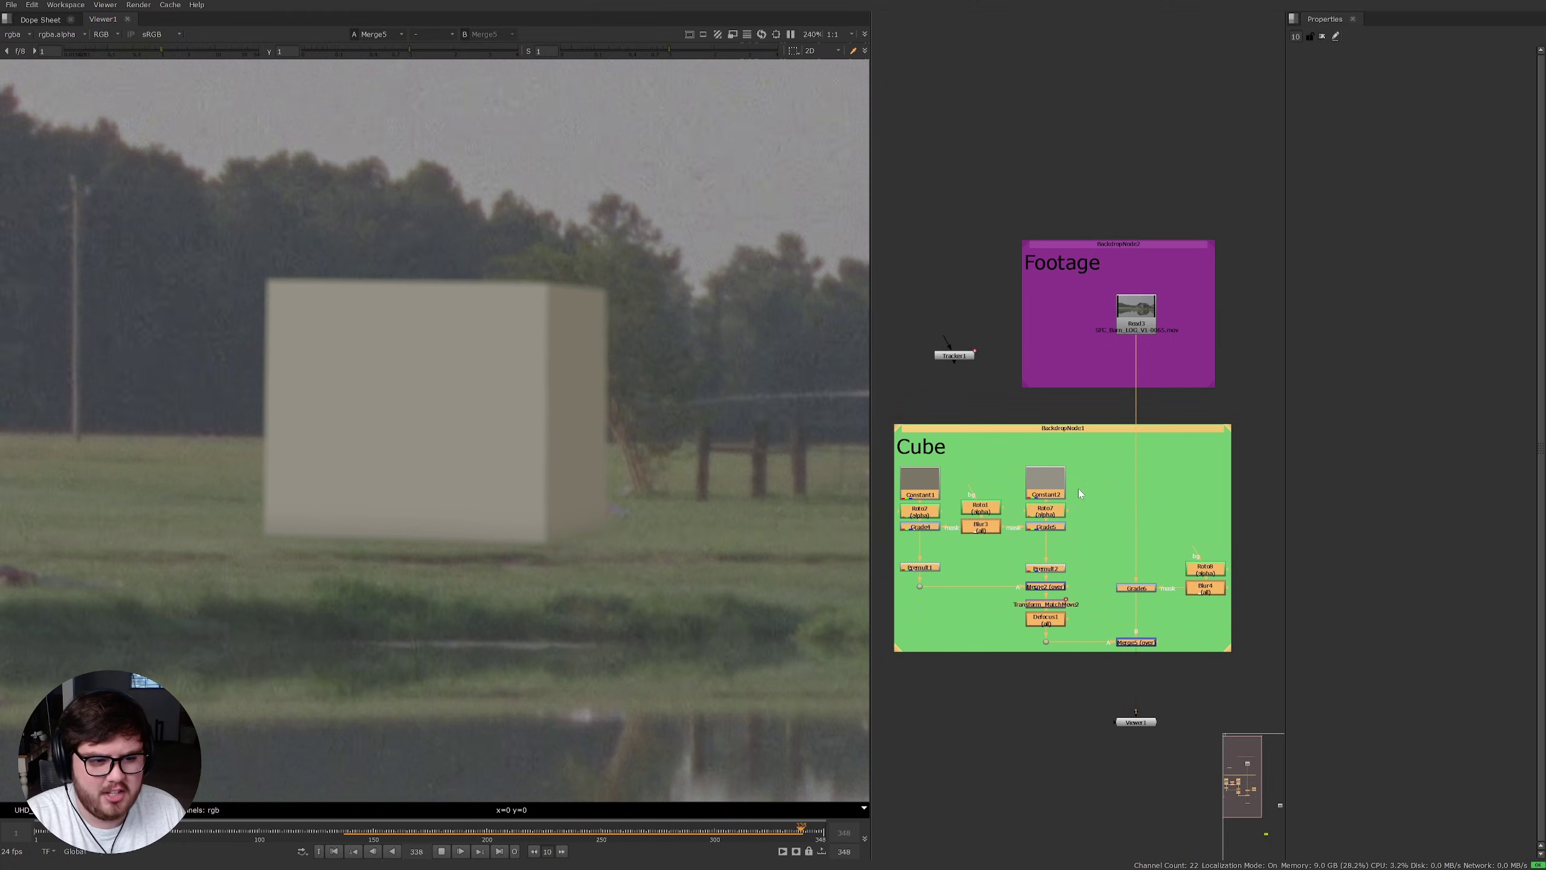
pyautogui.click(1123, 261)
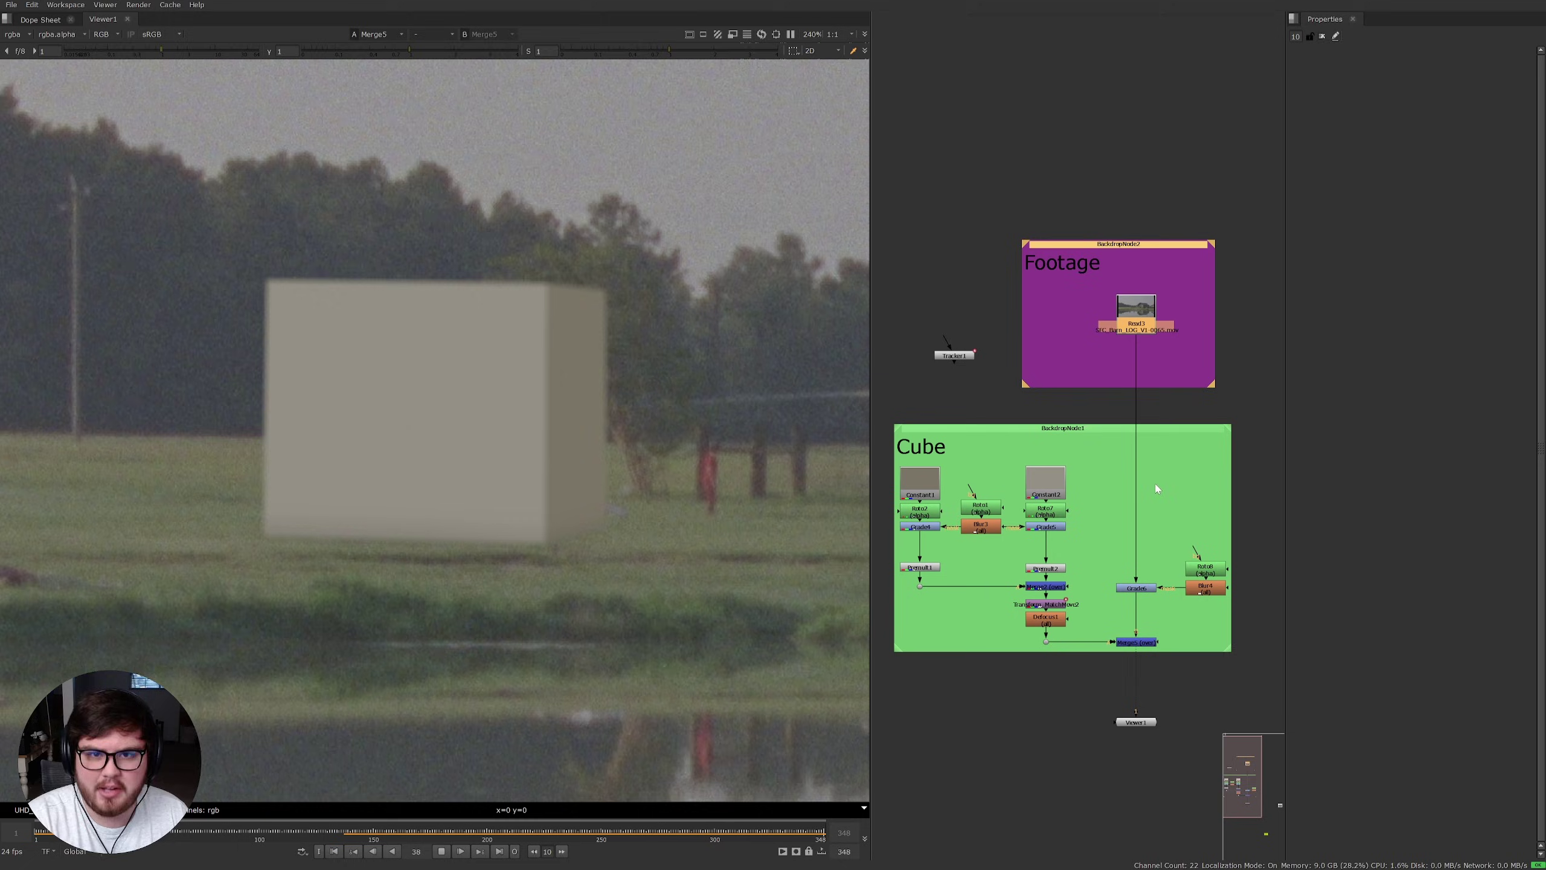
pyautogui.moveTo(1087, 616); pyautogui.dragTo(1203, 706)
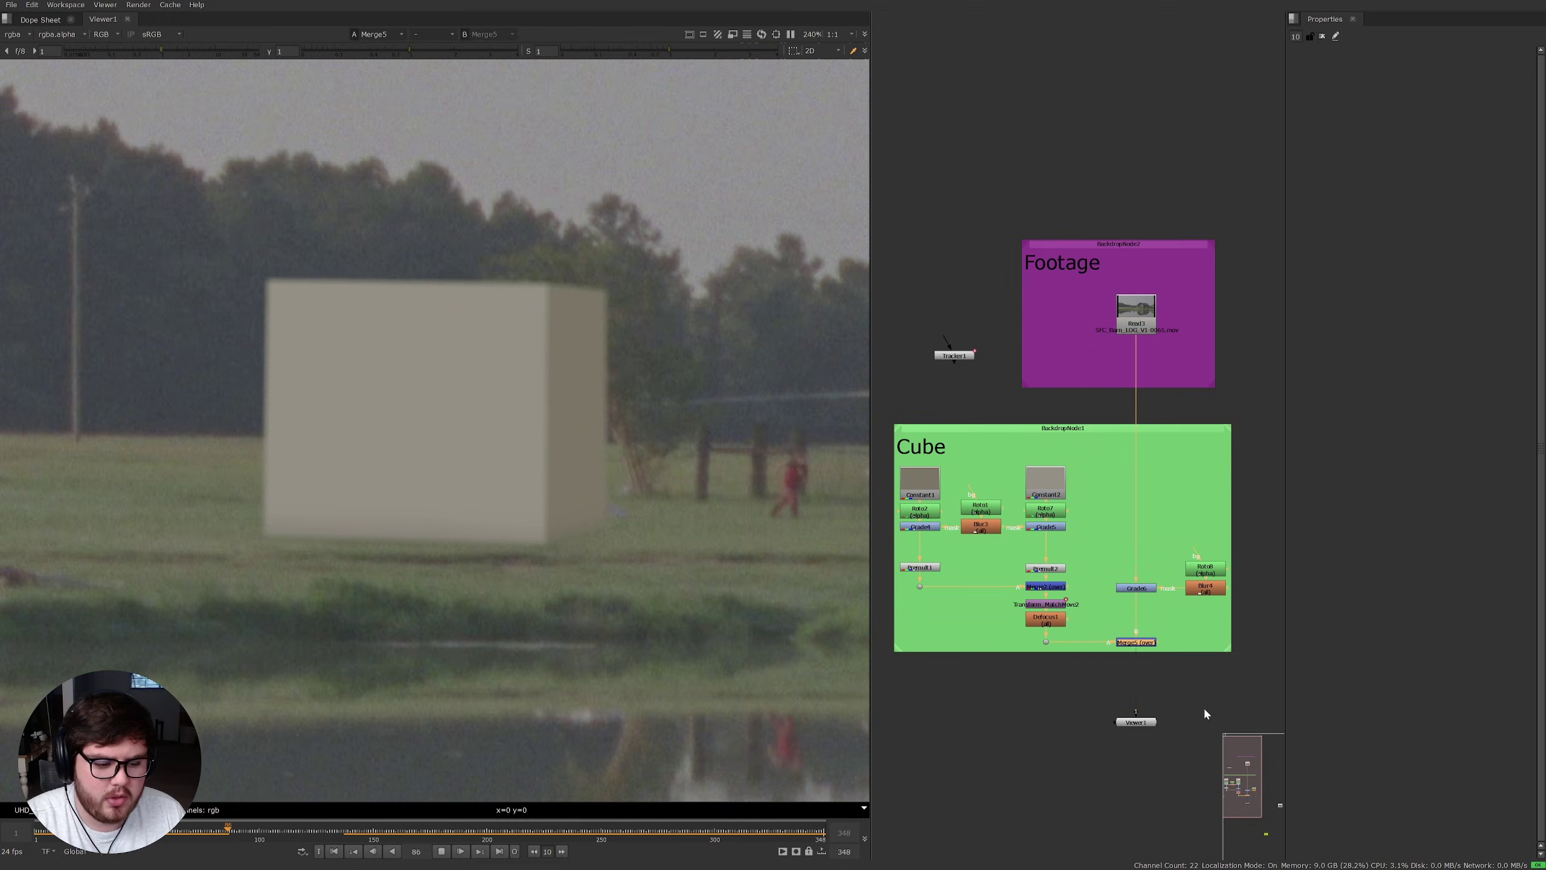
pyautogui.click(1151, 684)
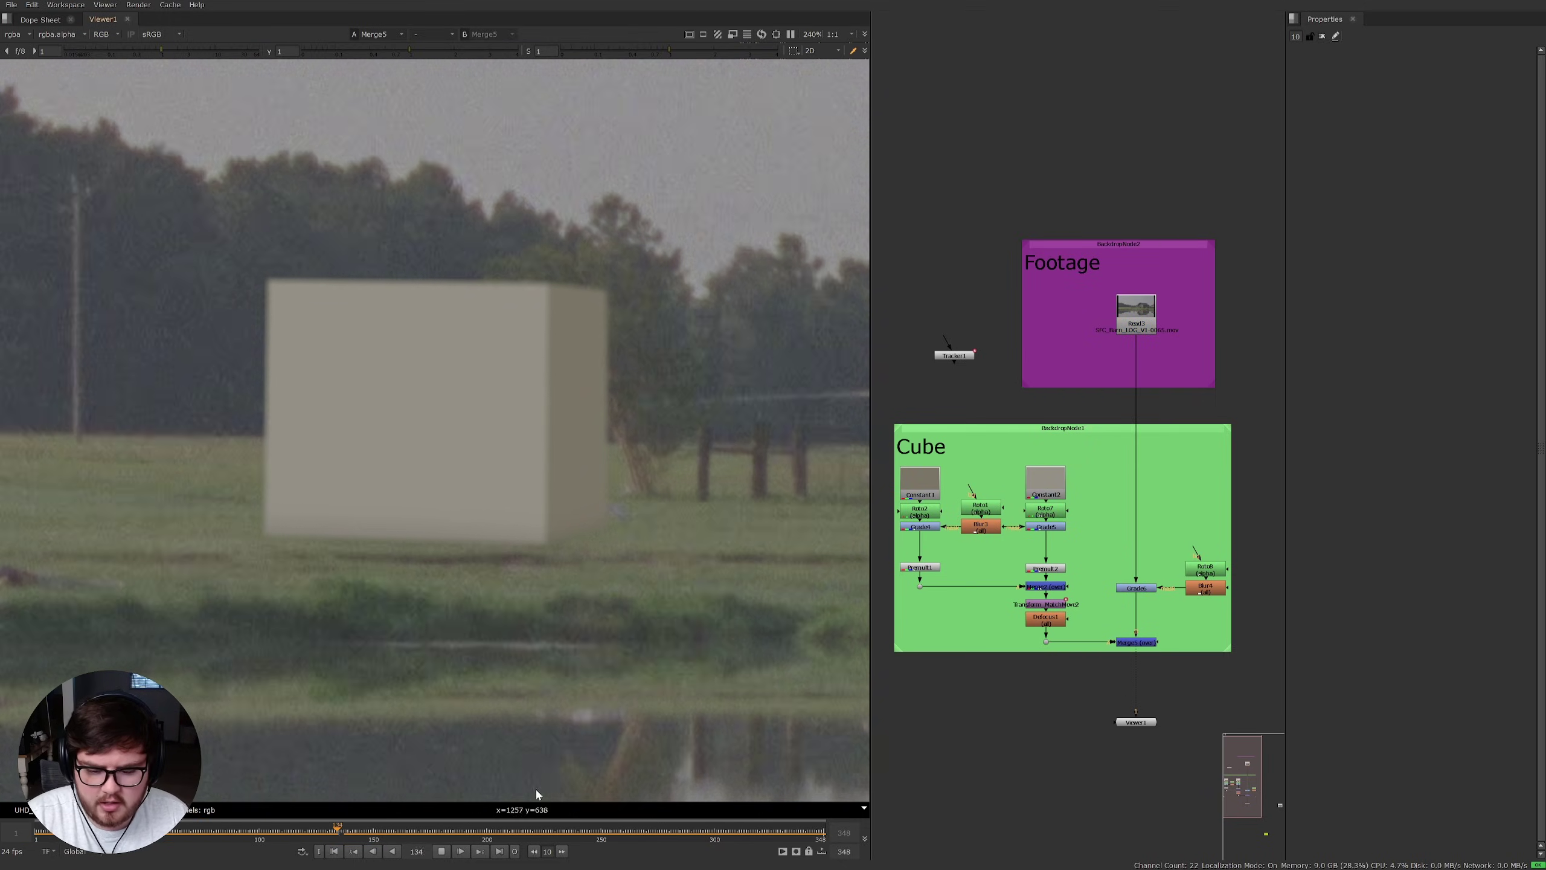
pyautogui.click(444, 851)
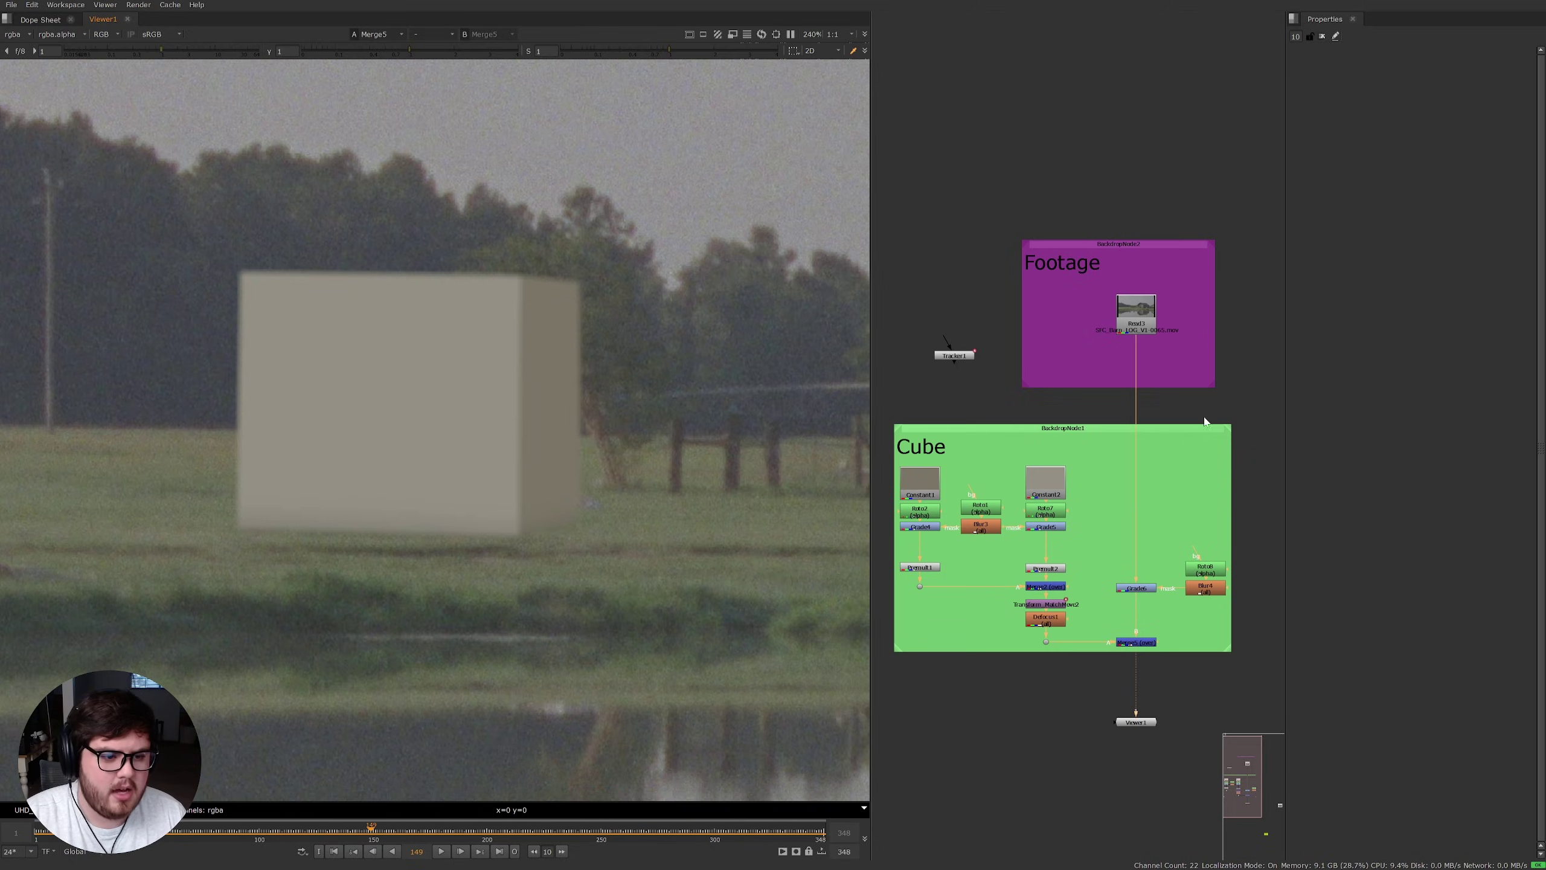
# Step: Show the footage Read node in the viewer and move the Viewer node beside the Footage backdrop
pyautogui.click(1145, 317)
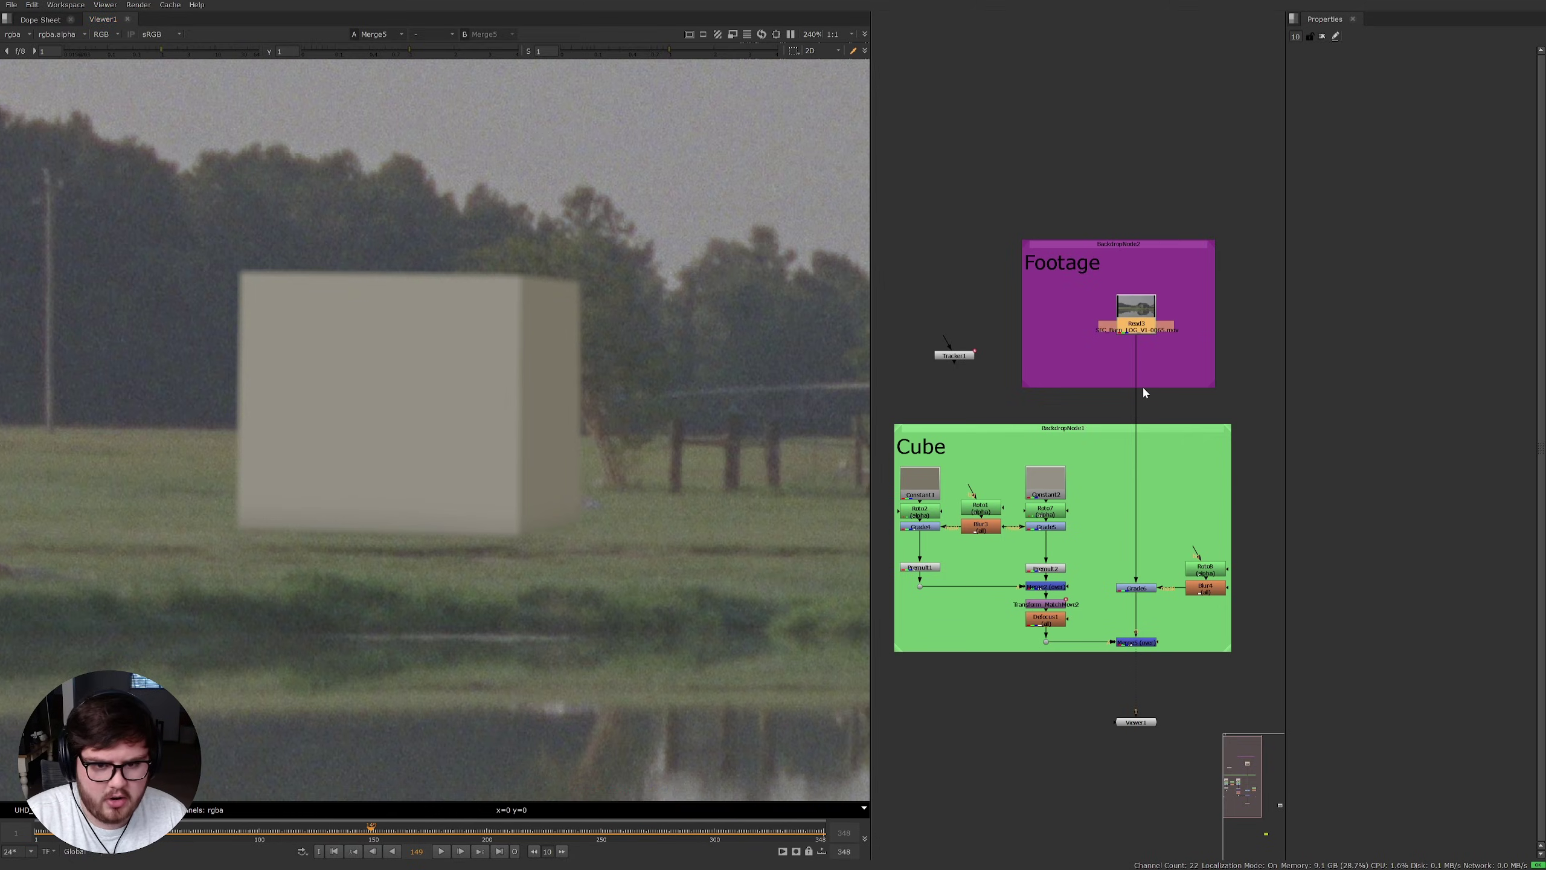
pyautogui.press('1')
pyautogui.moveTo(1136, 722); pyautogui.dragTo(1264, 385)
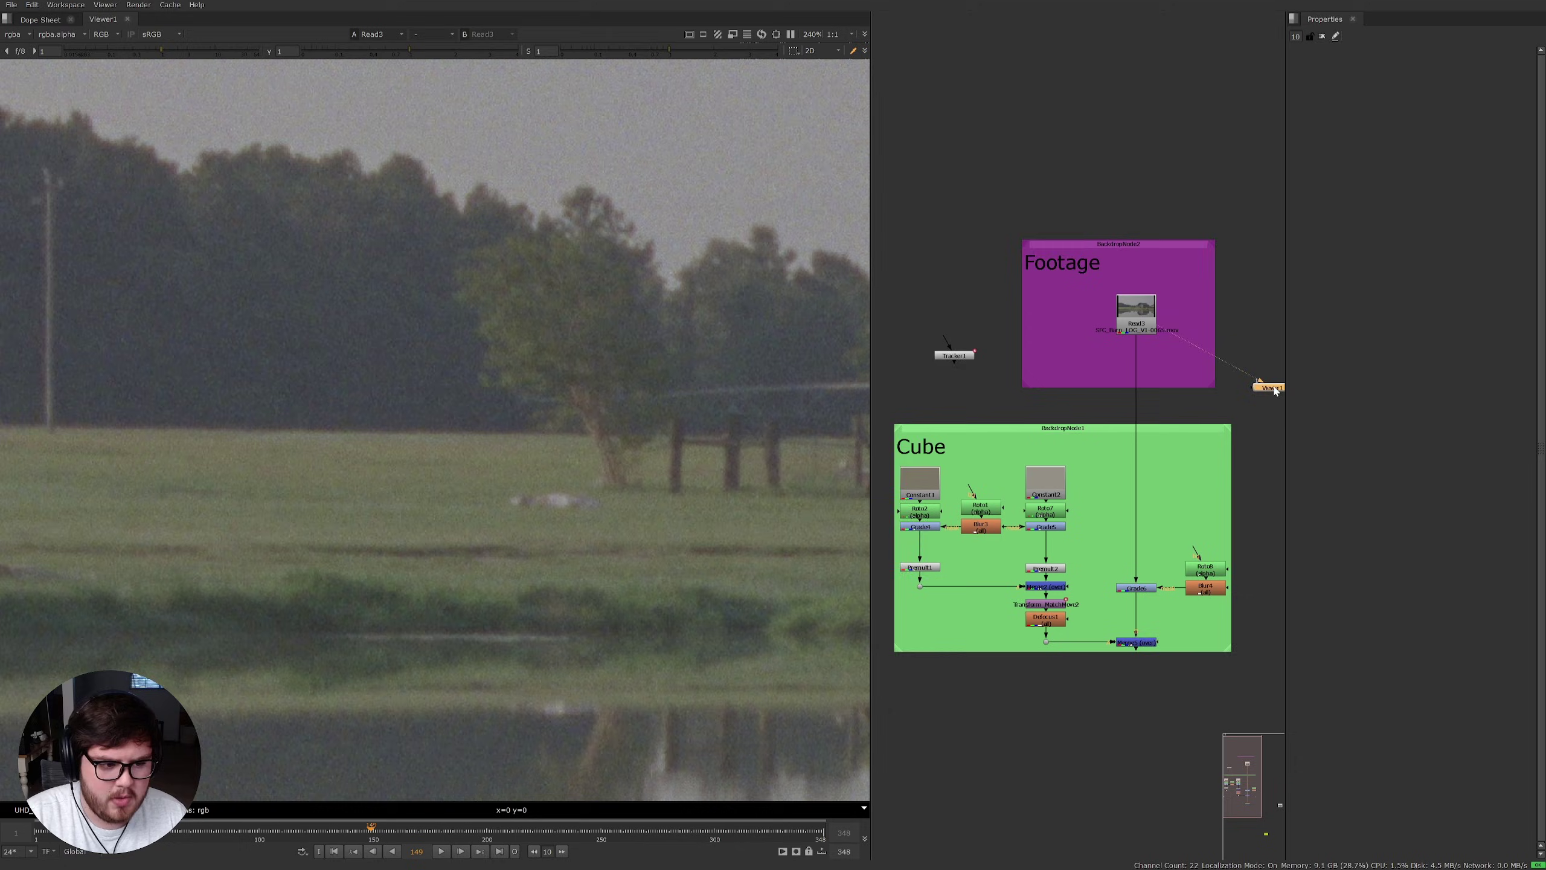
pyautogui.moveTo(1249, 372); pyautogui.dragTo(1201, 441, button='middle')
pyautogui.click(1092, 384)
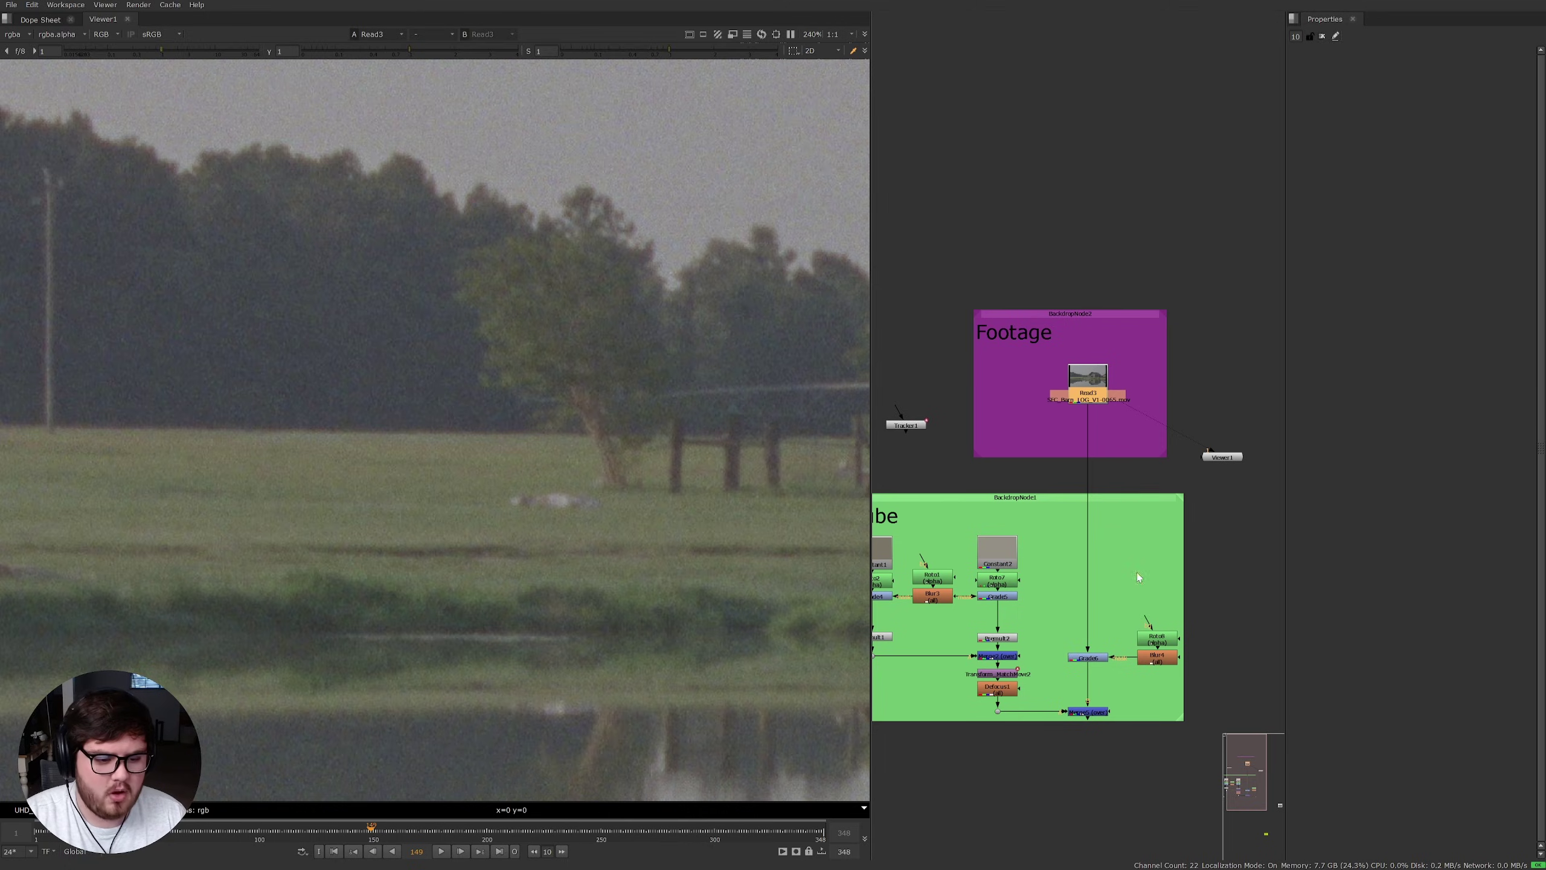
# Step: Add a Reduce Noise v5 node fed by the footage Read node and start its noise profile with progressive scan type
pyautogui.click(1215, 395)
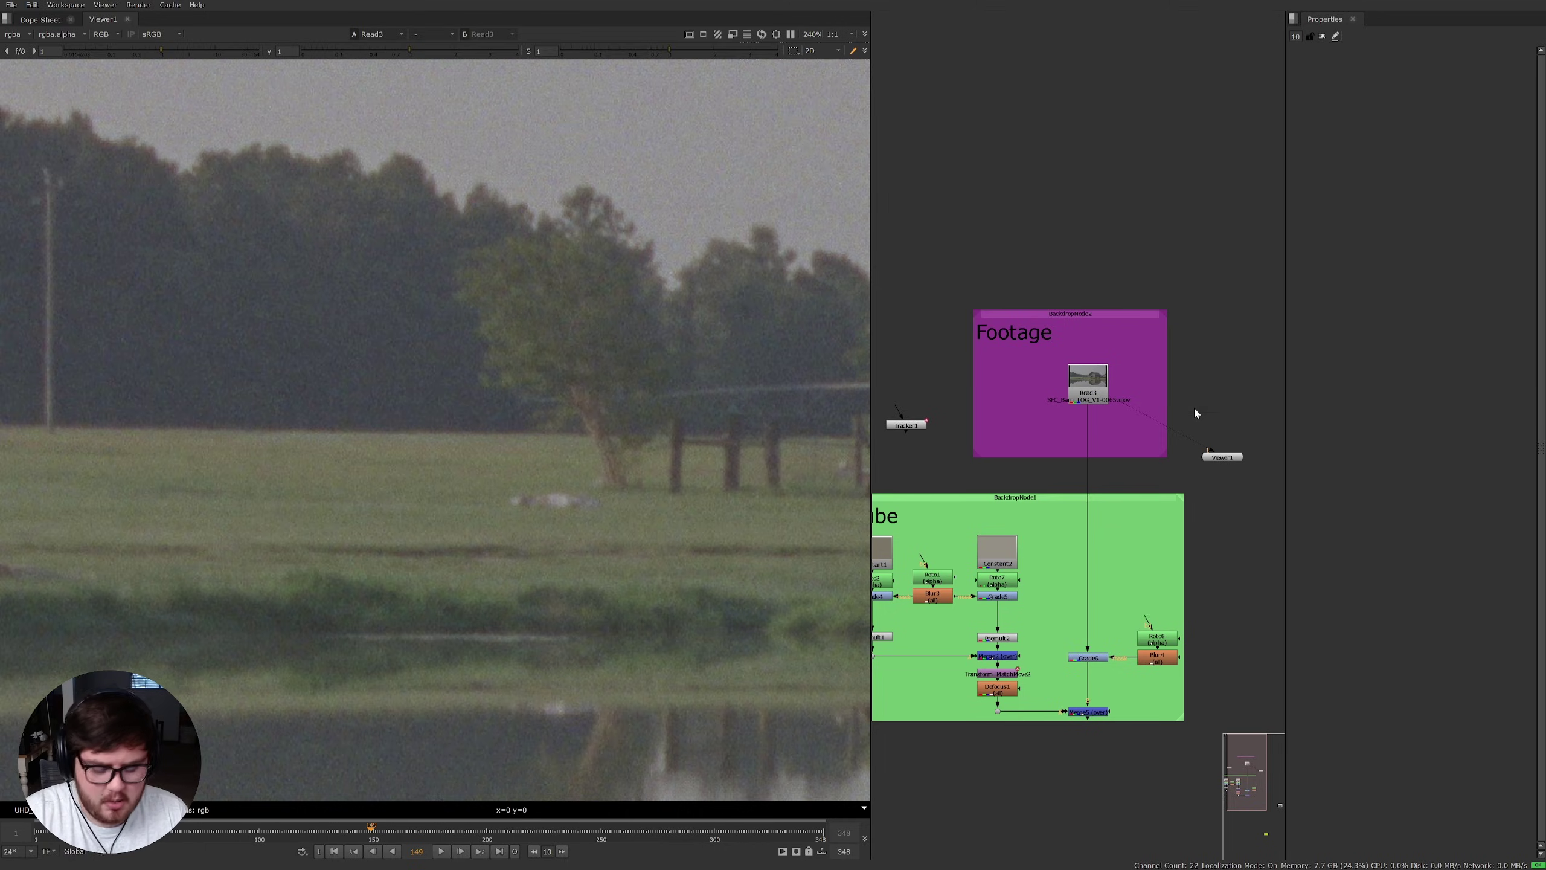
pyautogui.press('Tab')
pyautogui.write('reduce')
pyautogui.press('Return')
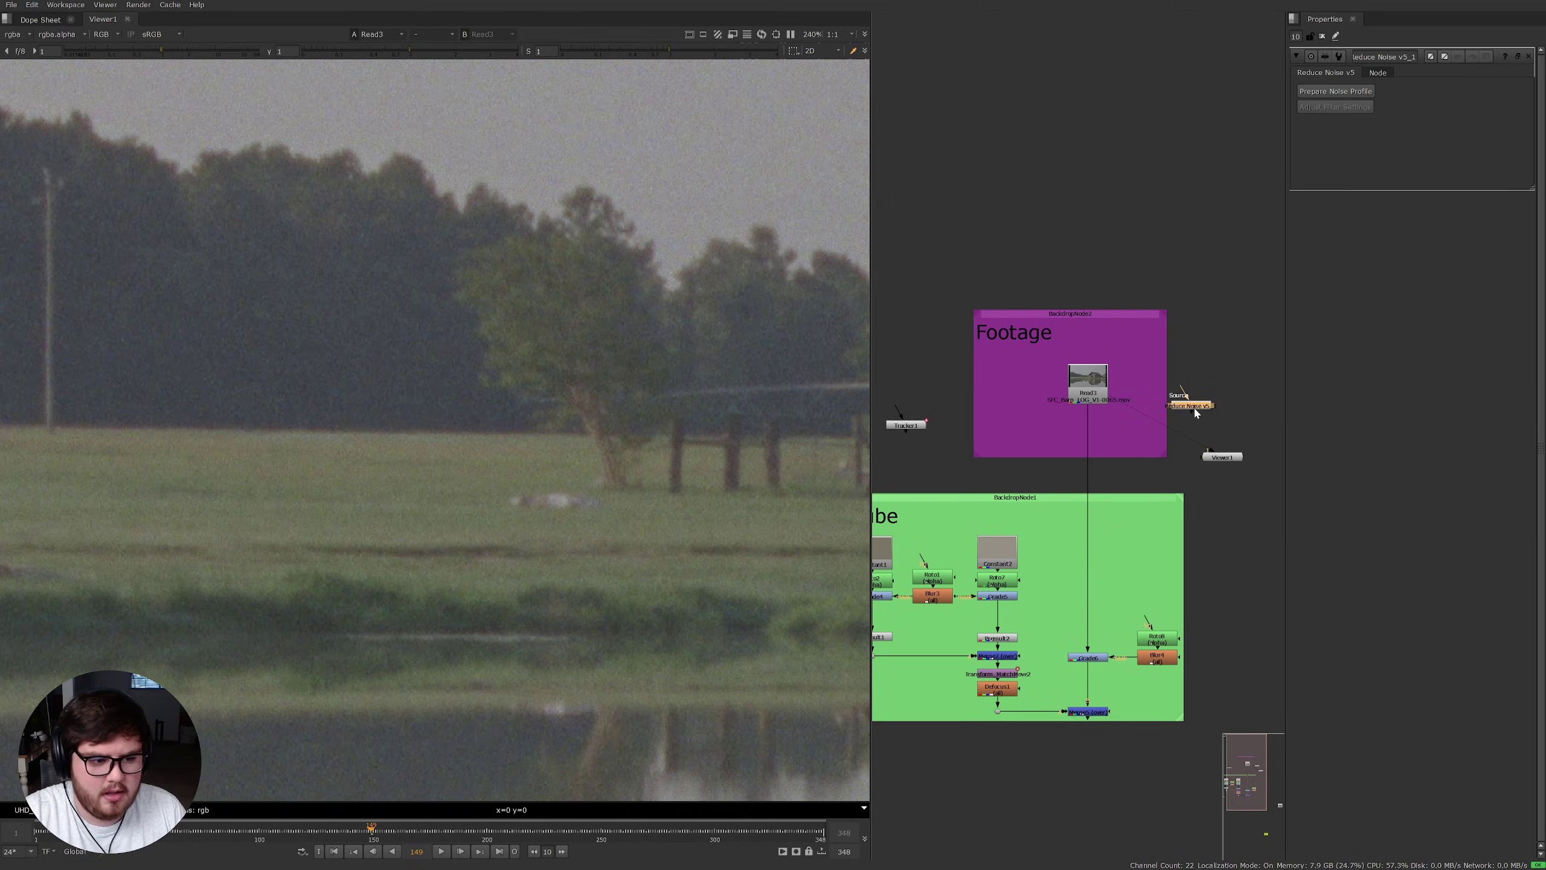
pyautogui.moveTo(1186, 389)
pyautogui.mouseDown()
pyautogui.moveTo(1091, 388)
pyautogui.moveTo(1174, 387)
pyautogui.mouseUp()
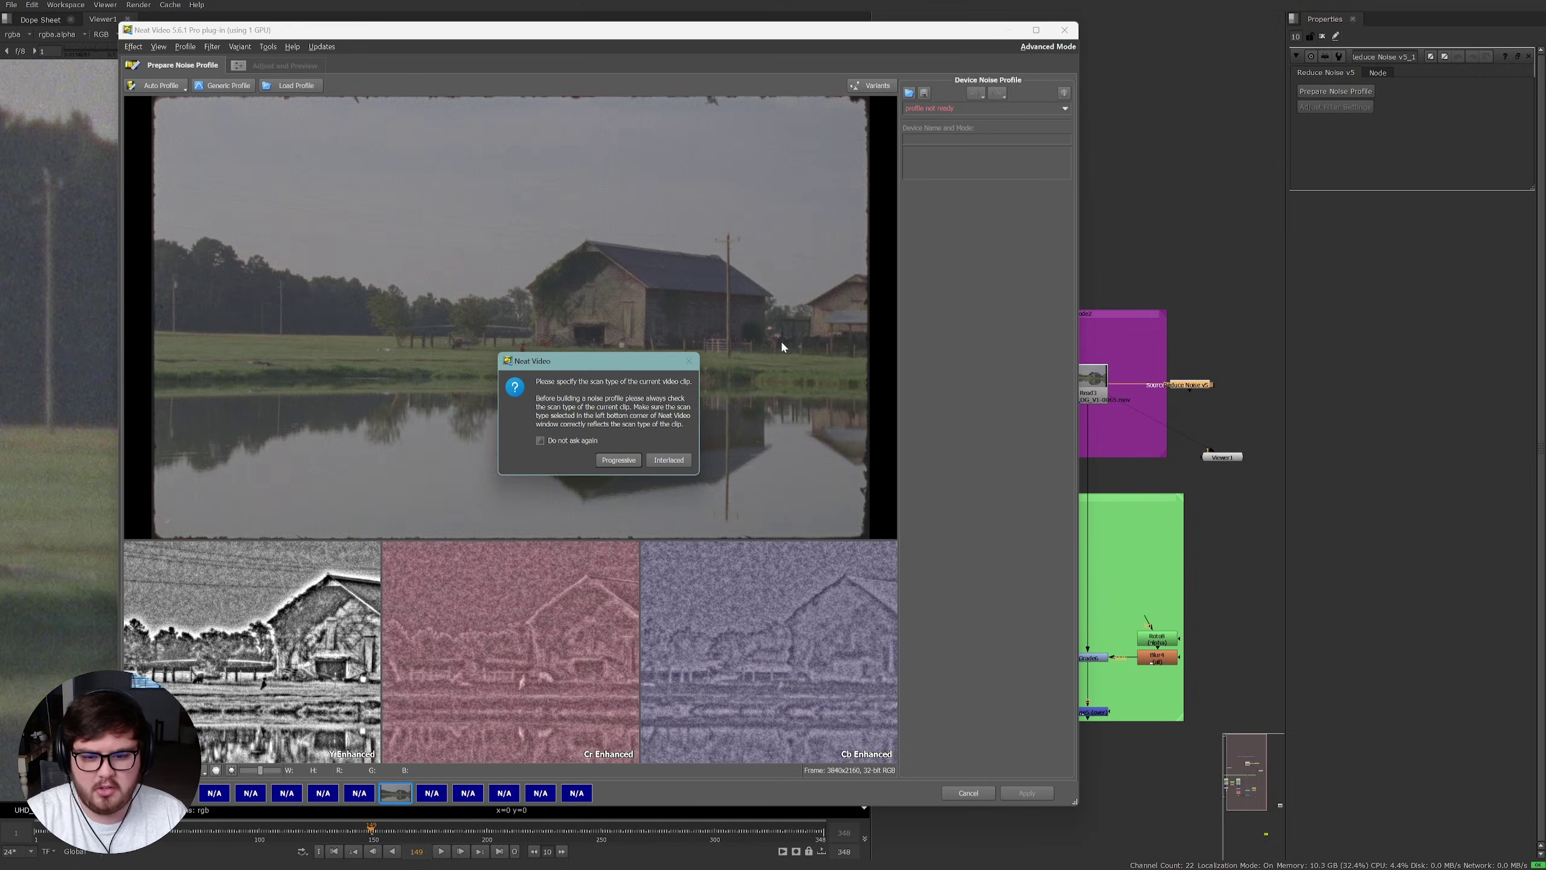
pyautogui.click(617, 461)
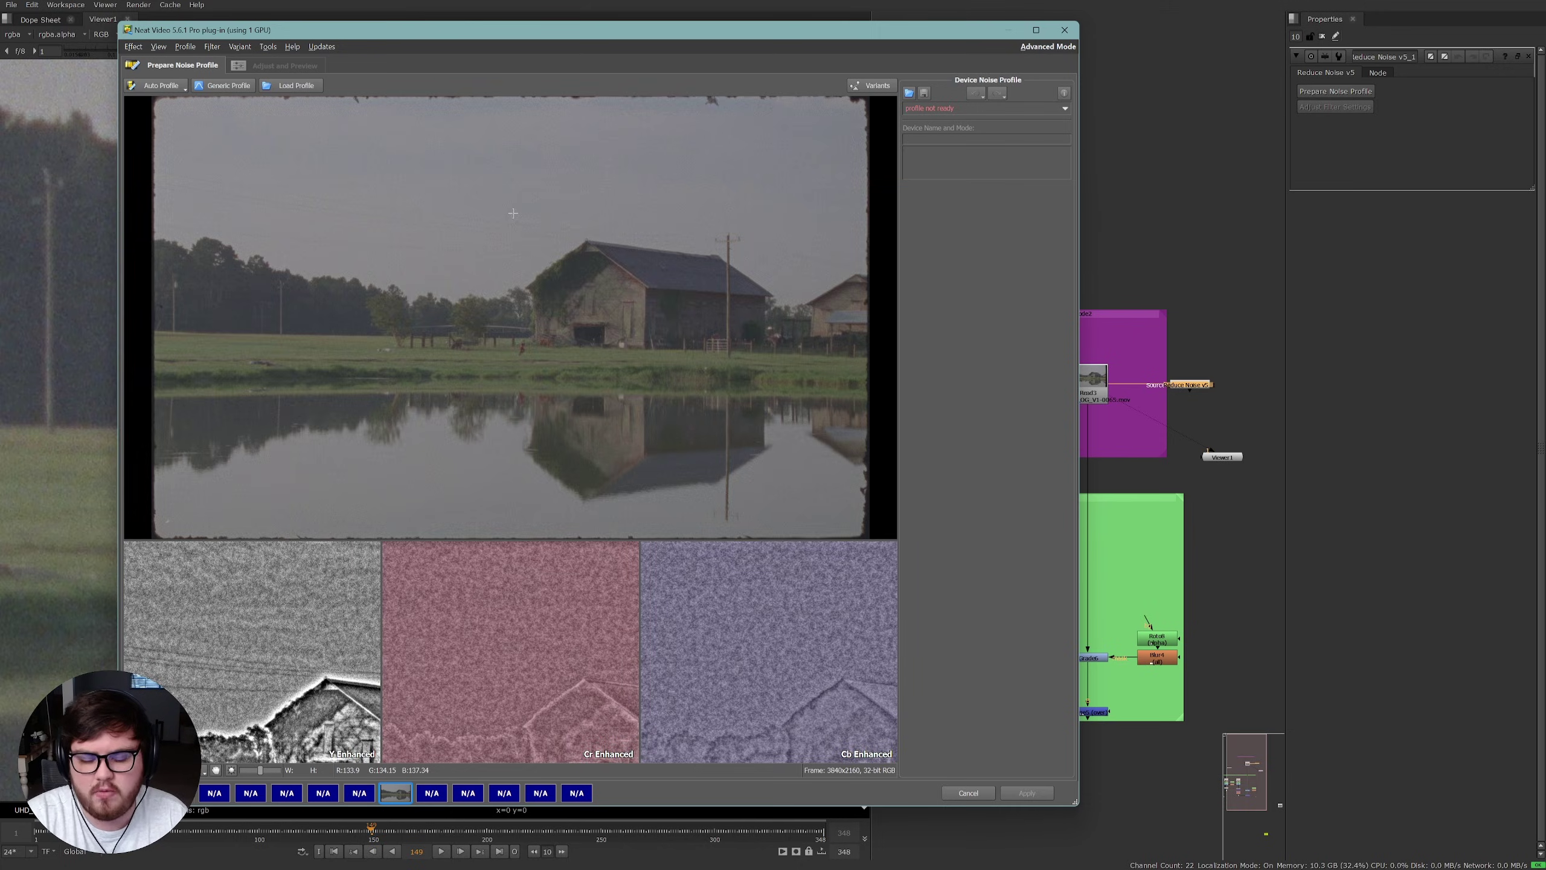
# Step: Examine the grain in the sky, barn, treeline and water areas of the noise profile preview
pyautogui.scroll(2, 573, 243)
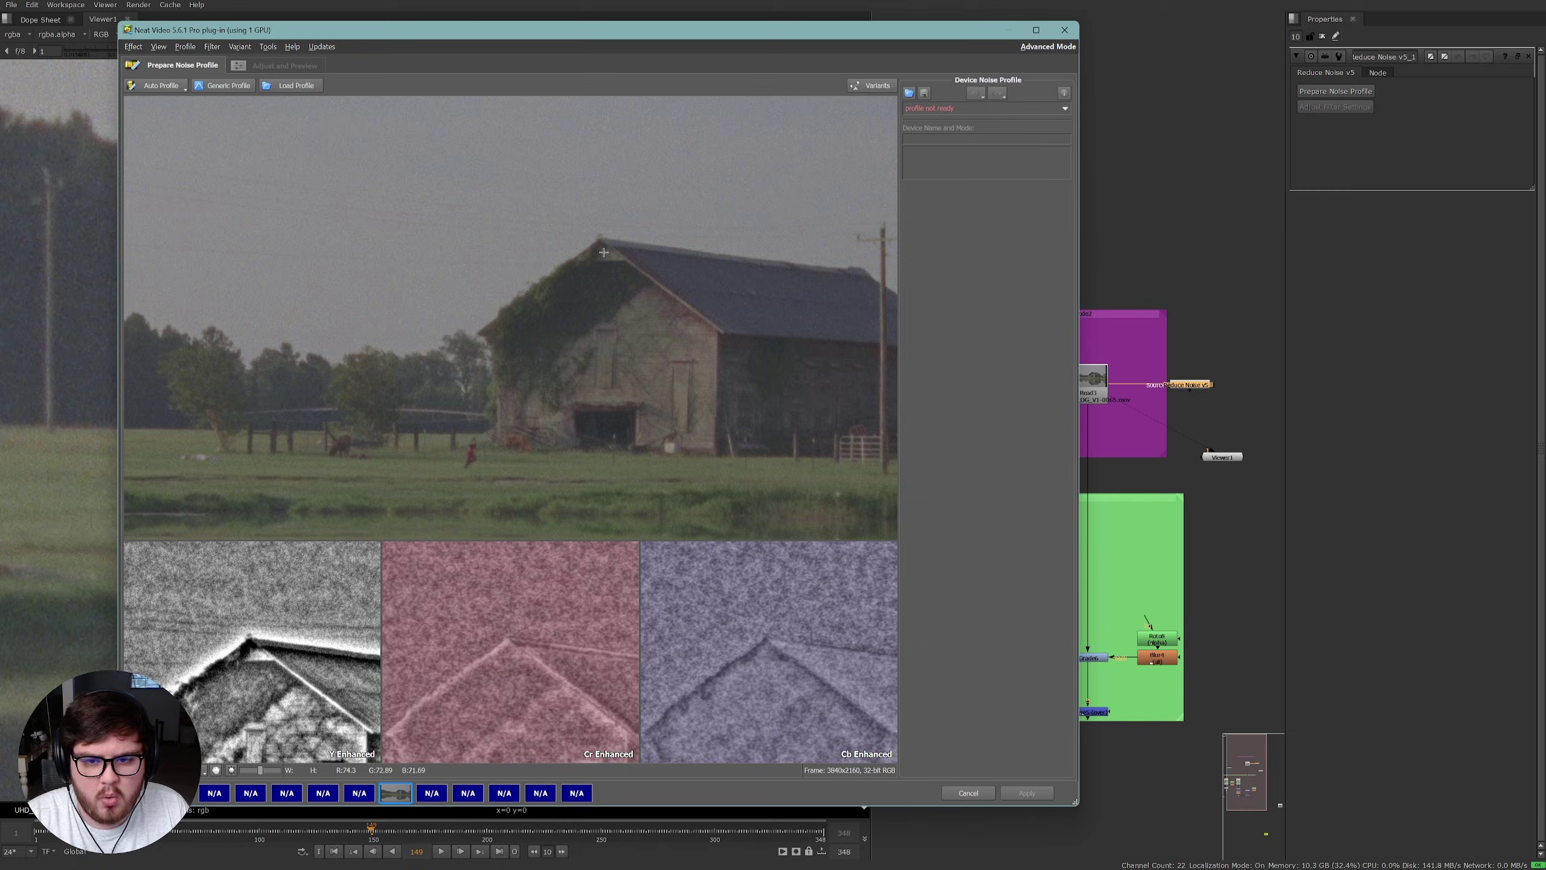
pyautogui.moveTo(700, 269); pyautogui.dragTo(673, 343)
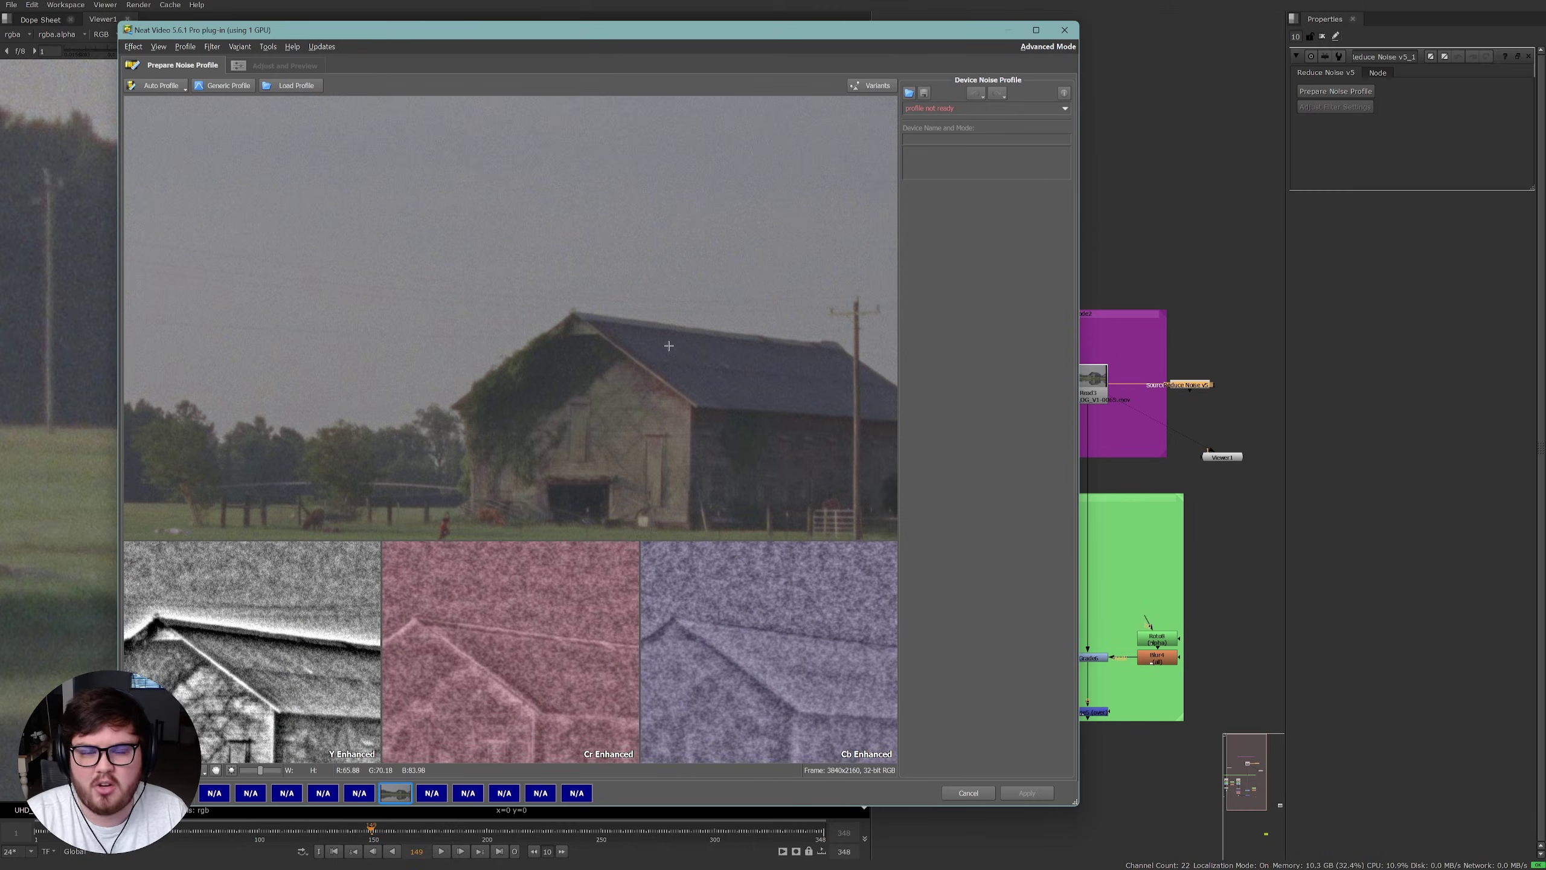
pyautogui.moveTo(633, 428); pyautogui.dragTo(649, 411, button='middle')
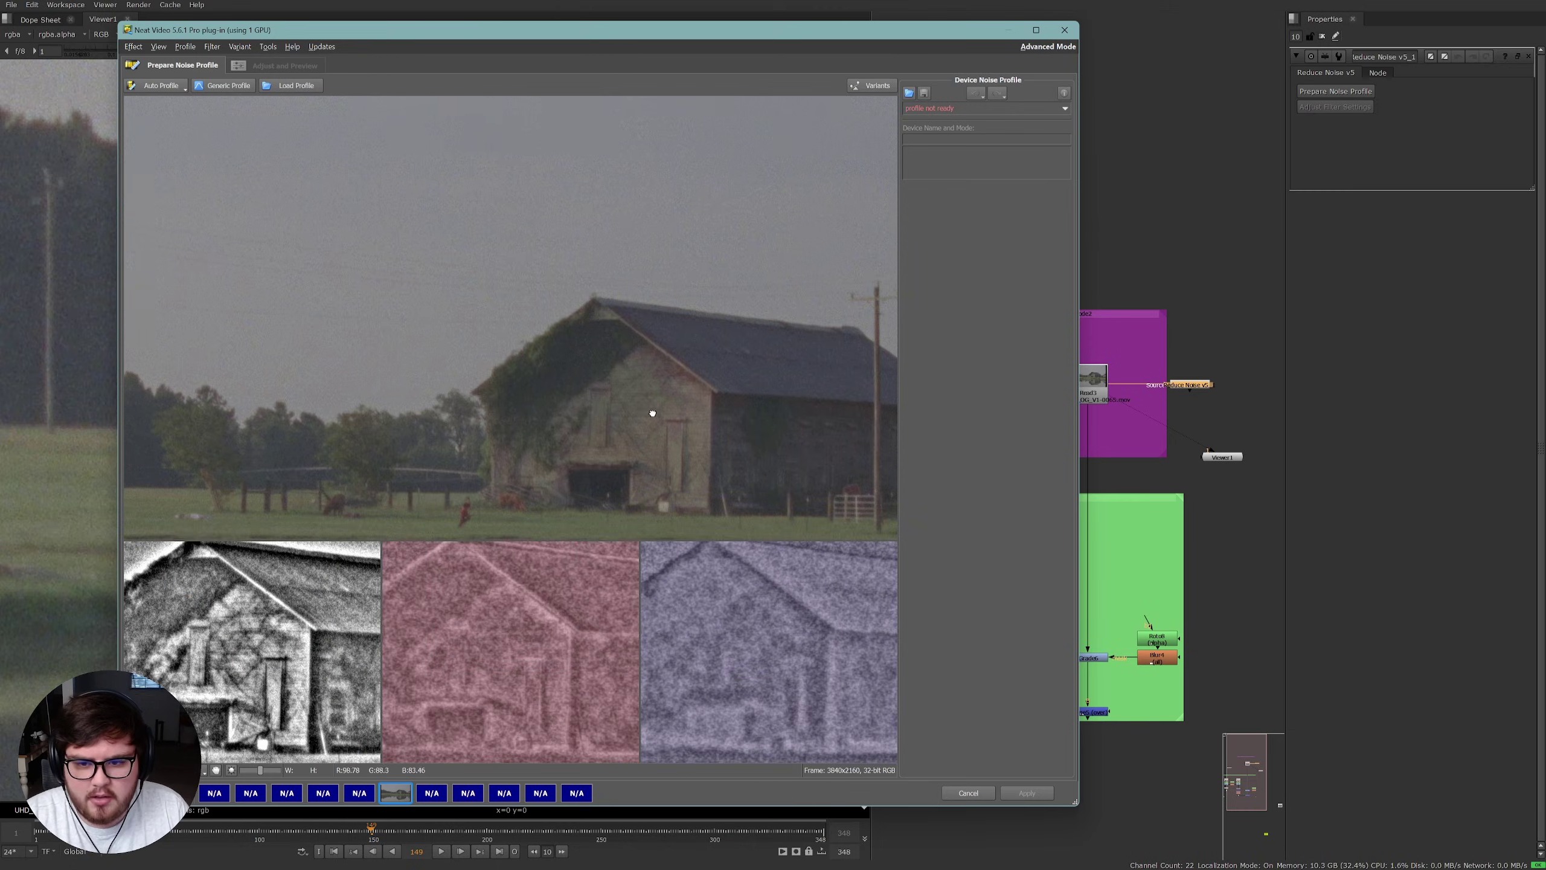
pyautogui.moveTo(645, 245); pyautogui.dragTo(643, 298, button='middle')
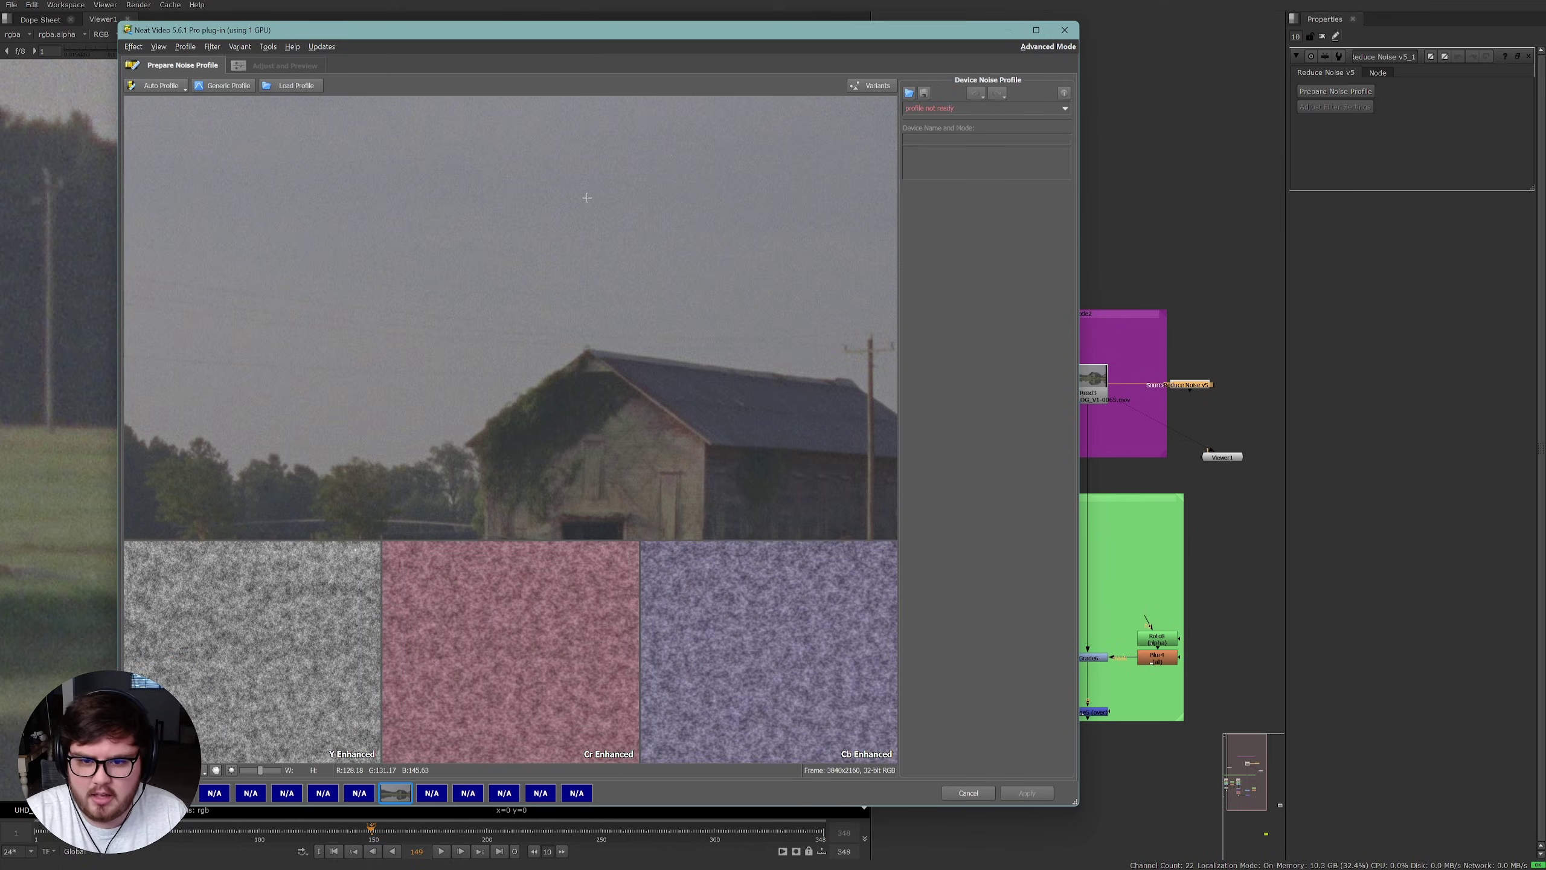
pyautogui.scroll(1, 566, 320)
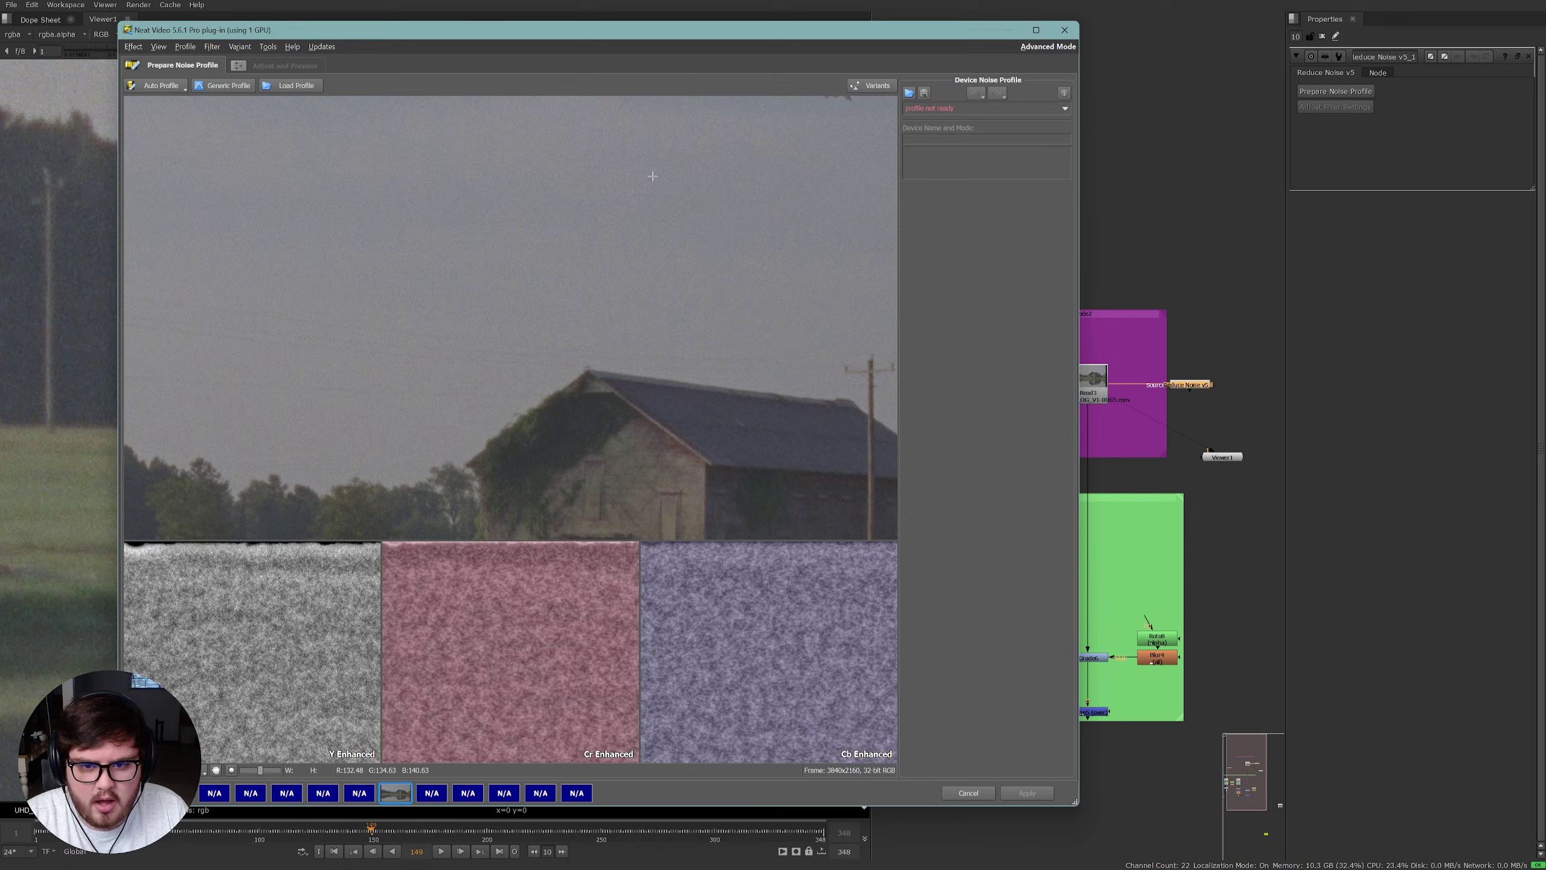
pyautogui.moveTo(616, 374); pyautogui.dragTo(713, 199, button='middle')
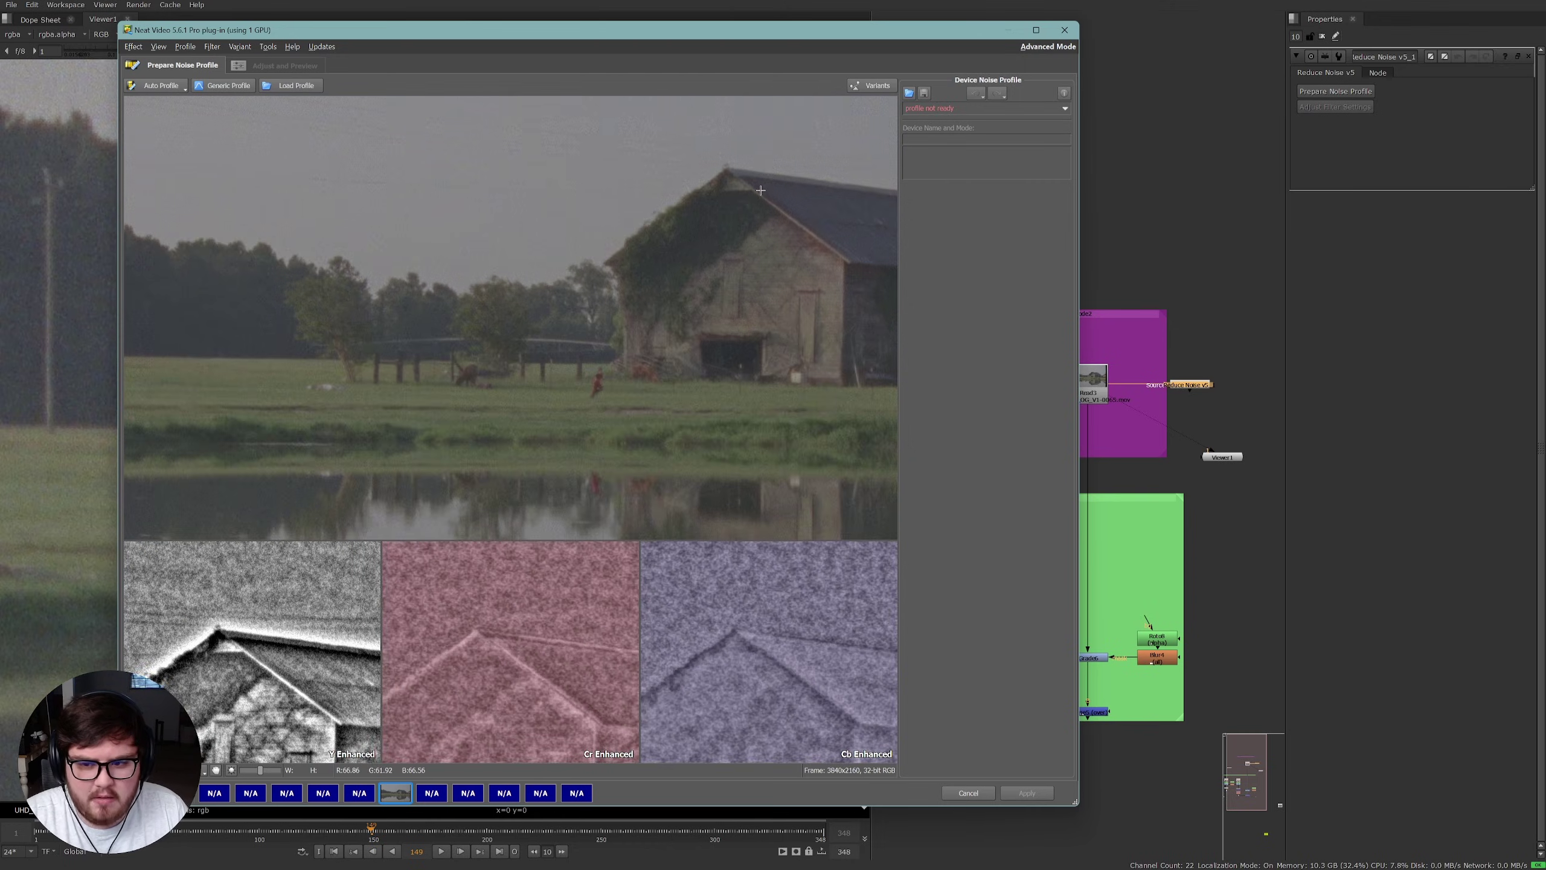
pyautogui.moveTo(494, 332); pyautogui.dragTo(665, 333, button='middle')
pyautogui.moveTo(664, 332); pyautogui.dragTo(678, 339)
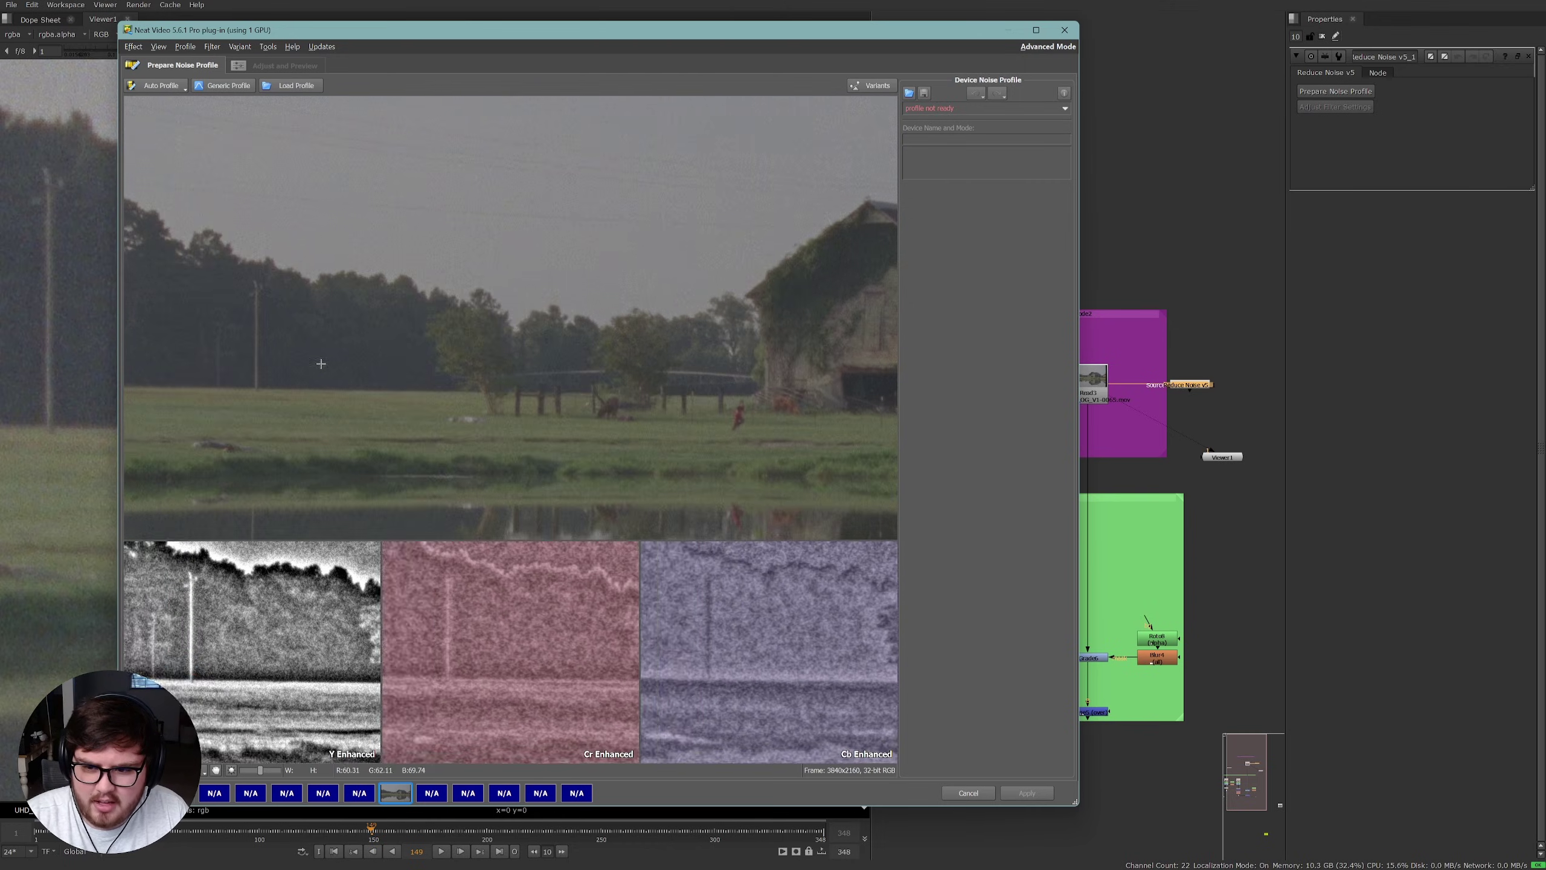
pyautogui.moveTo(761, 323); pyautogui.dragTo(370, 300, button='middle')
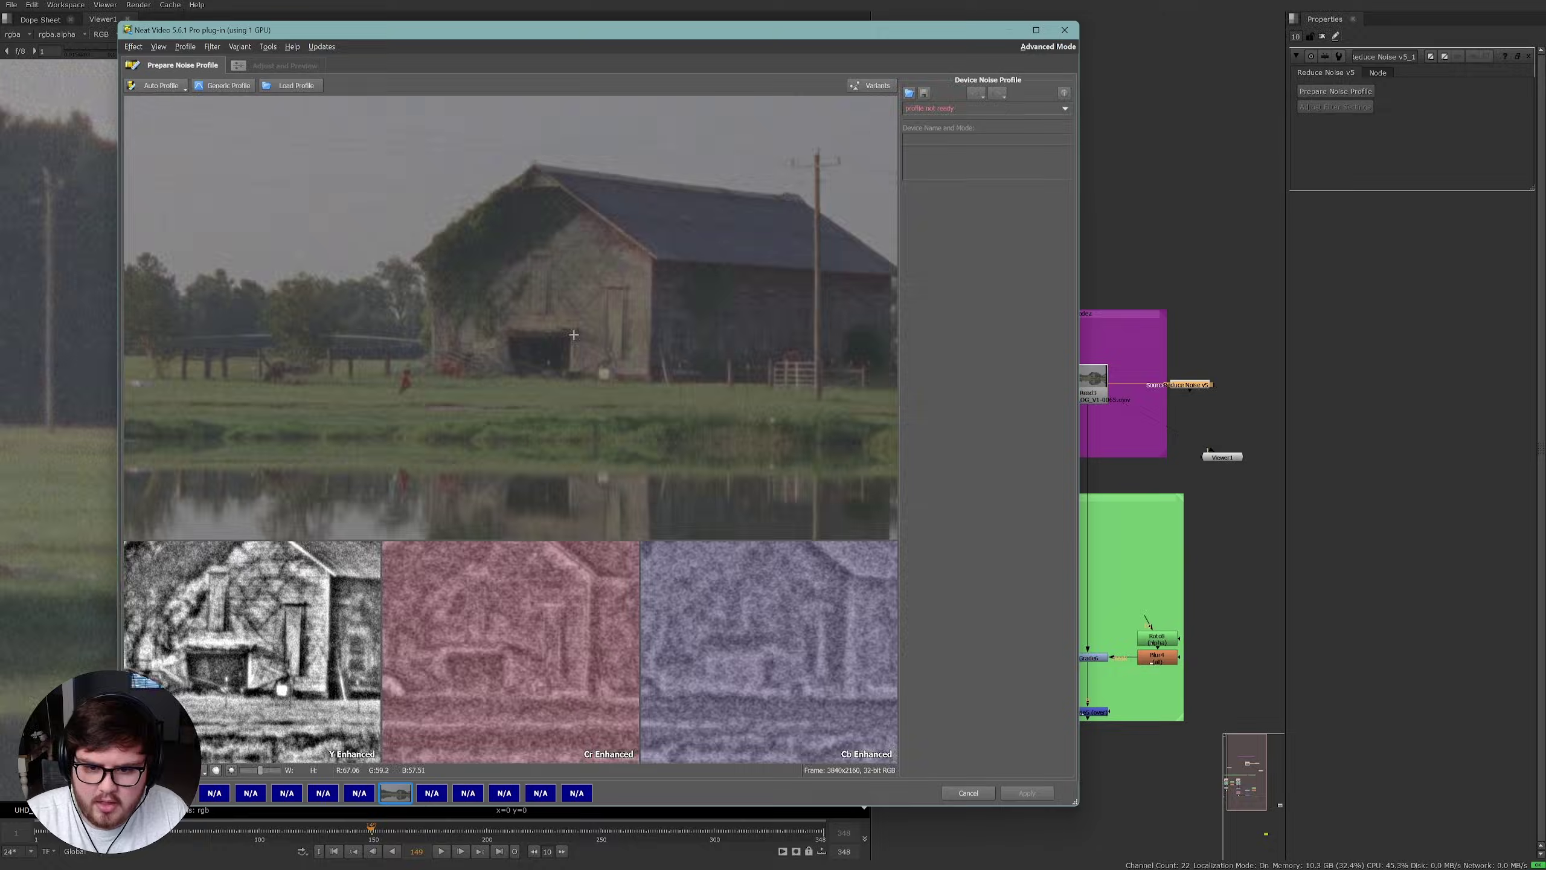
pyautogui.scroll(2, 477, 358)
pyautogui.scroll(-3, 532, 373)
pyautogui.scroll(2, 542, 364)
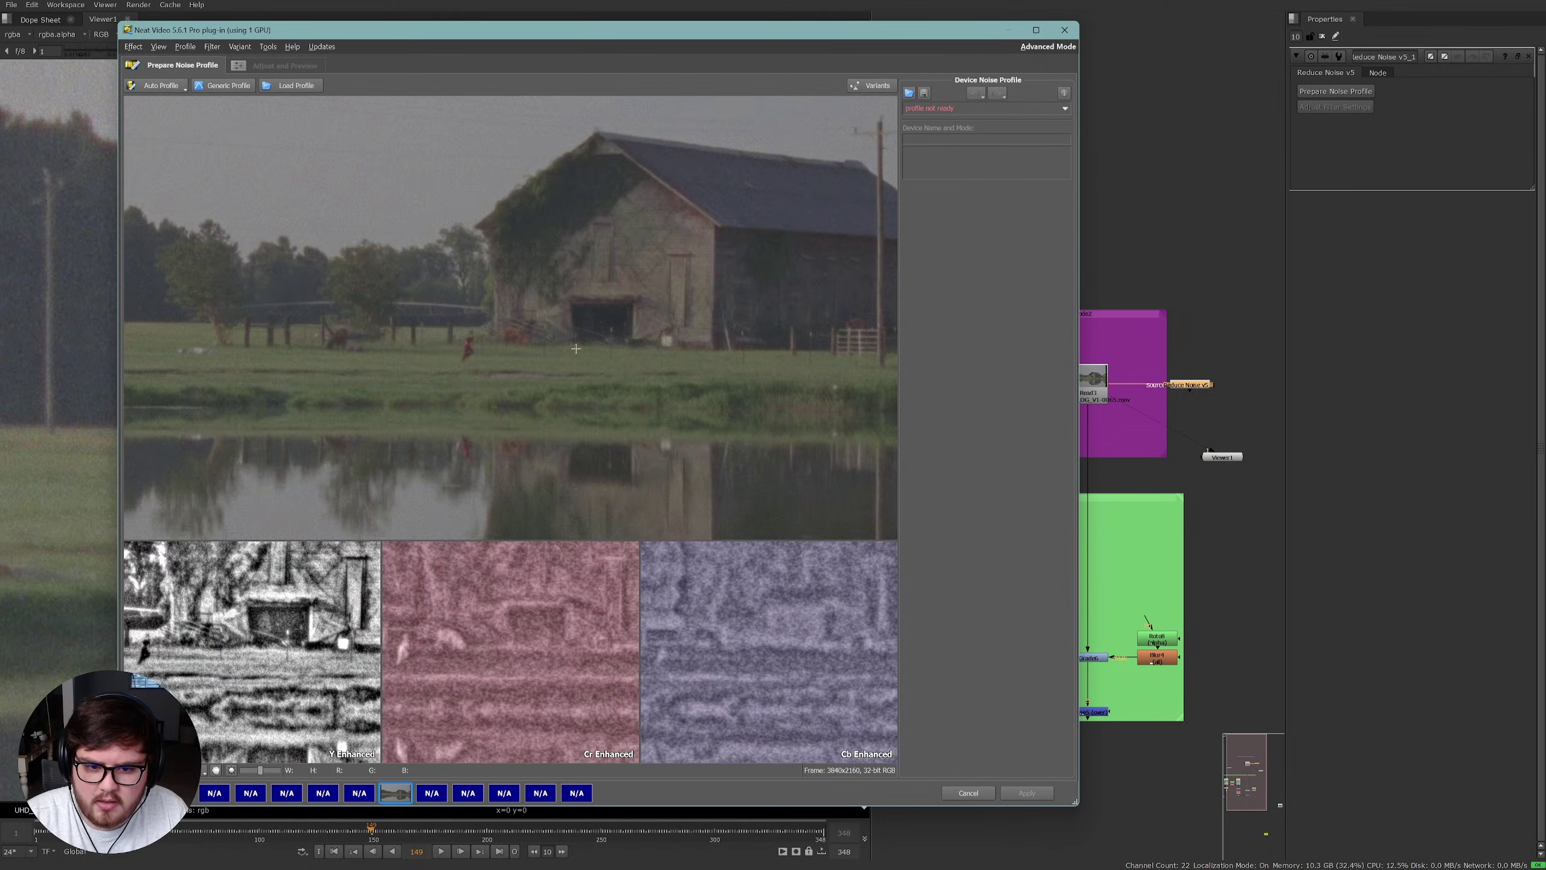
pyautogui.moveTo(615, 271); pyautogui.dragTo(611, 343, button='middle')
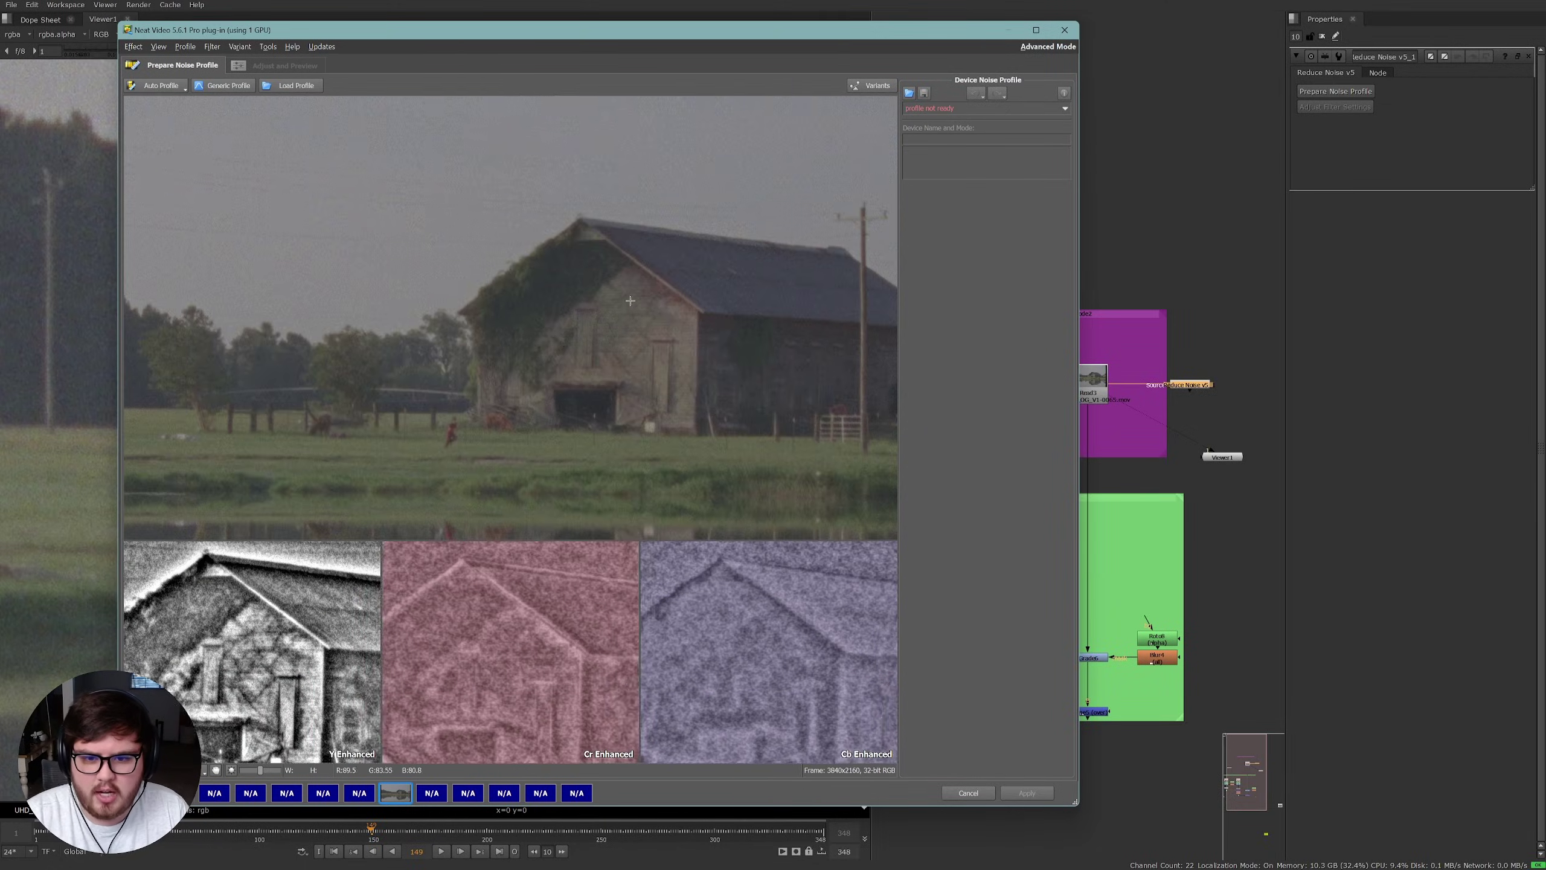
# Step: Draw a noise sample area about 408 × 290 pixels and place it on the plain sky above the barn
pyautogui.moveTo(506, 262); pyautogui.dragTo(676, 385)
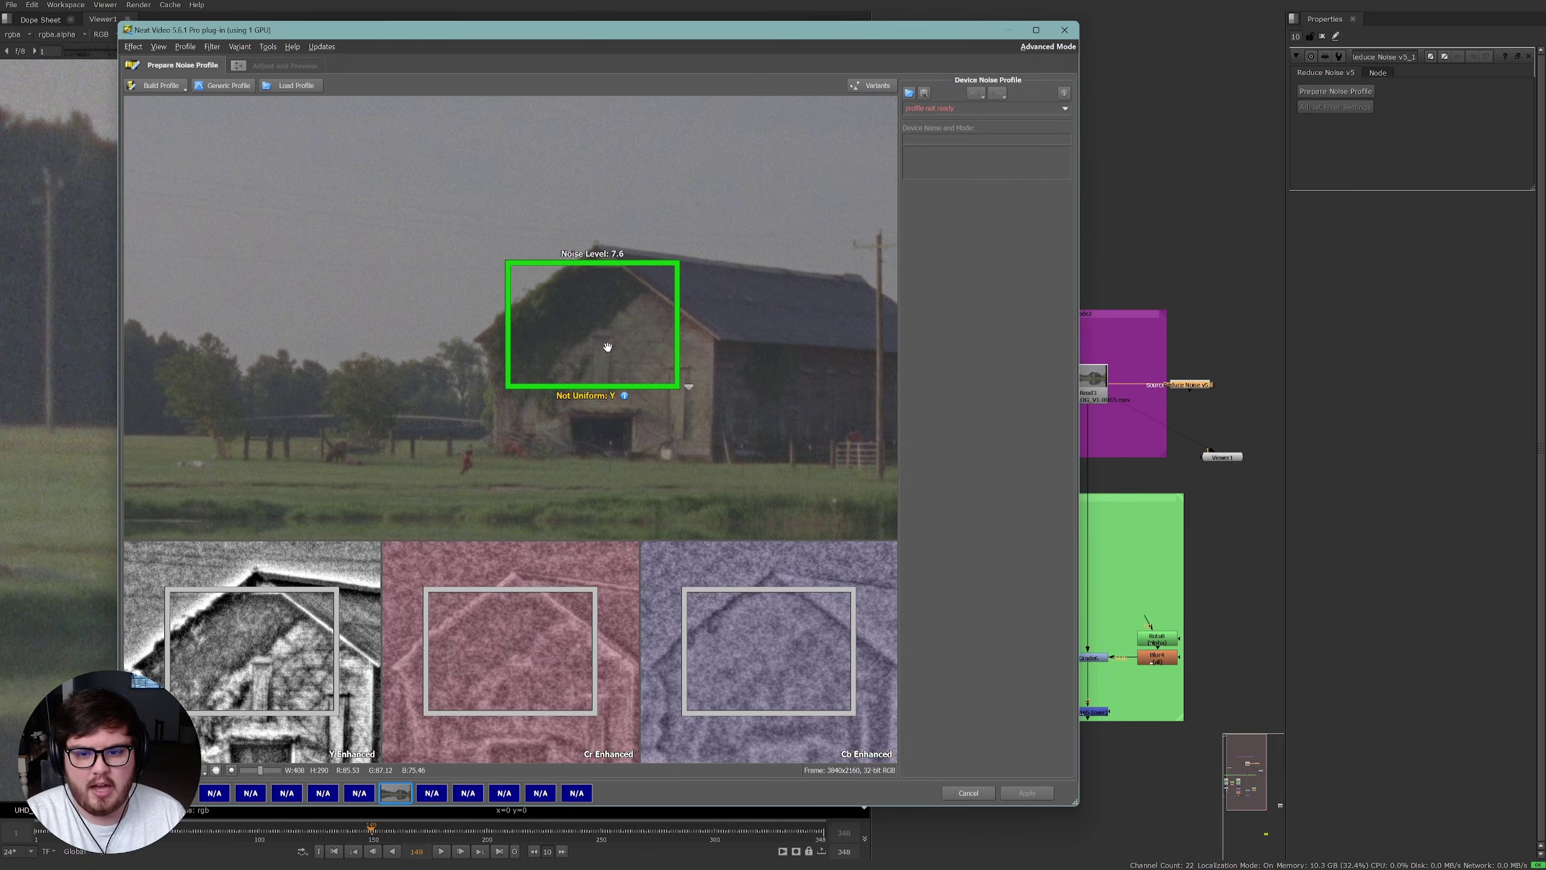
pyautogui.moveTo(608, 347); pyautogui.dragTo(617, 358)
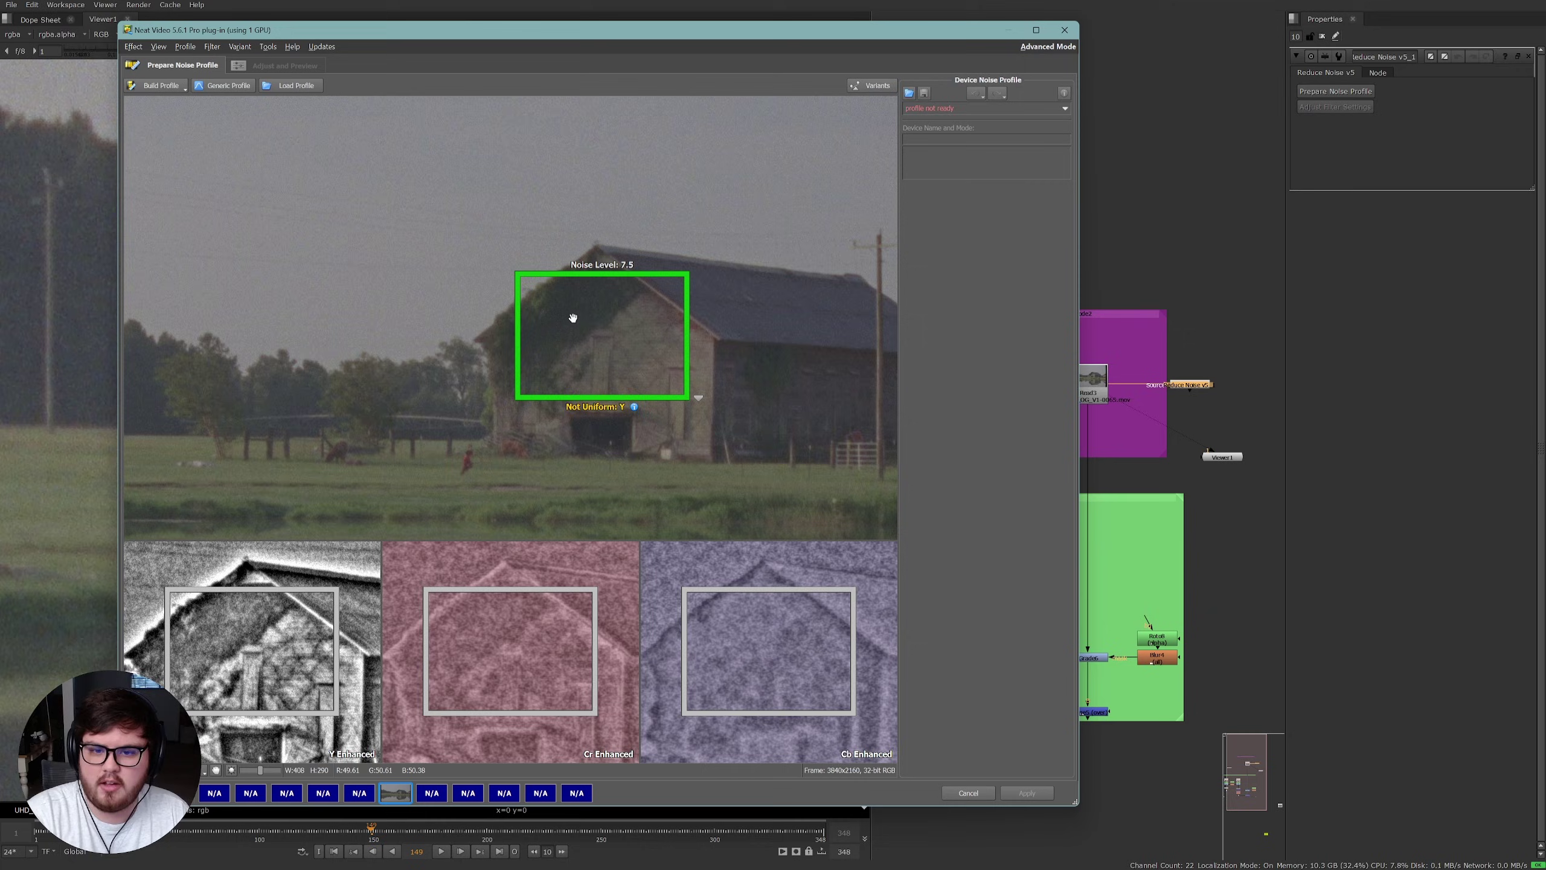
pyautogui.scroll(-3, 730, 358)
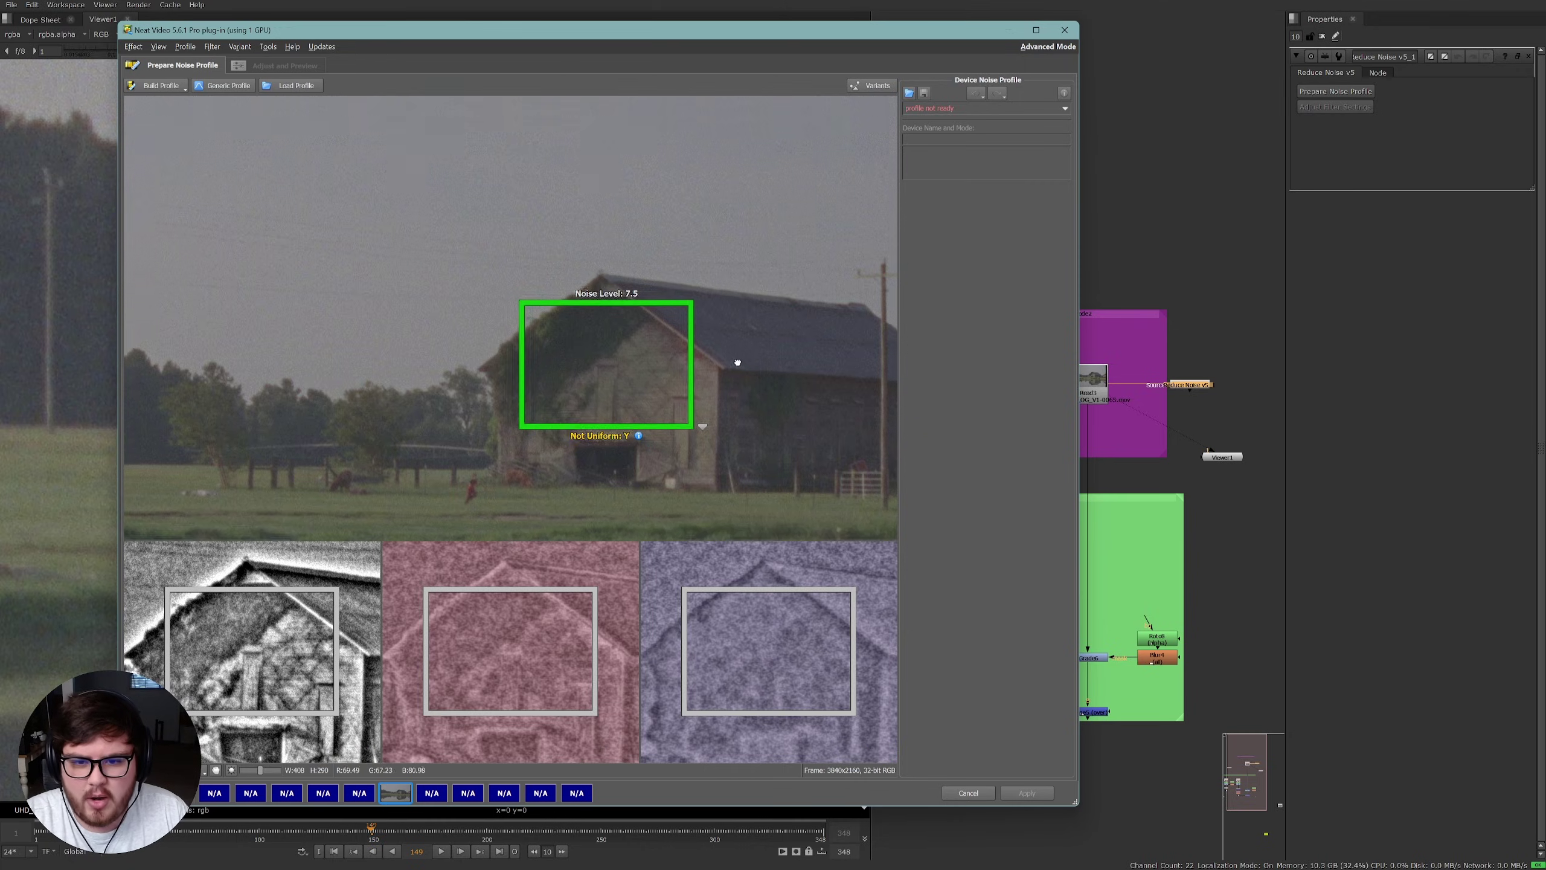
pyautogui.moveTo(591, 293); pyautogui.dragTo(644, 172)
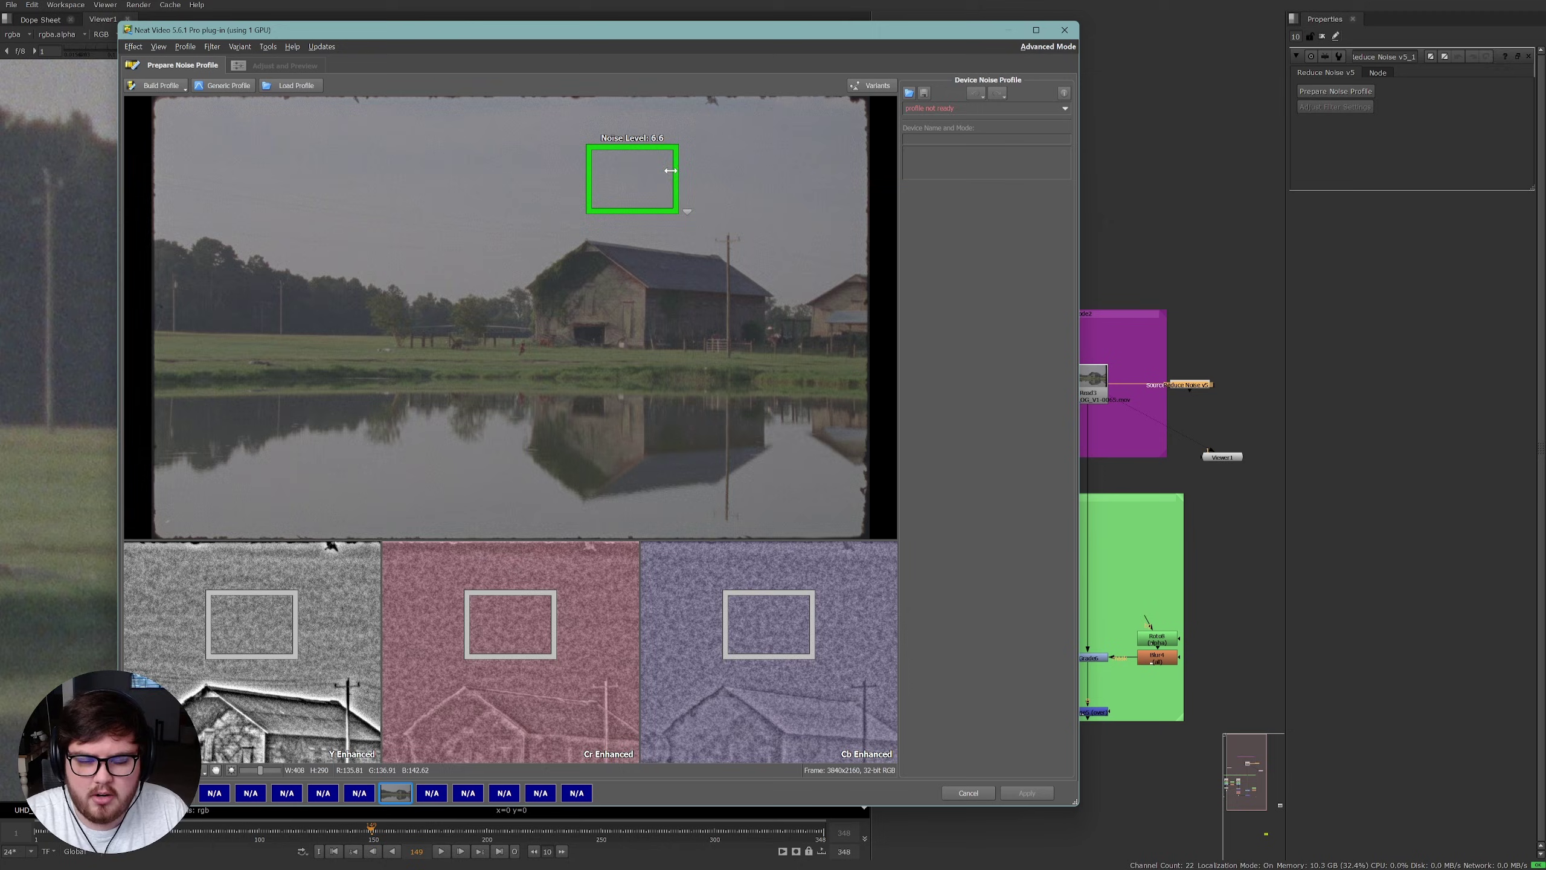
pyautogui.scroll(3, 651, 238)
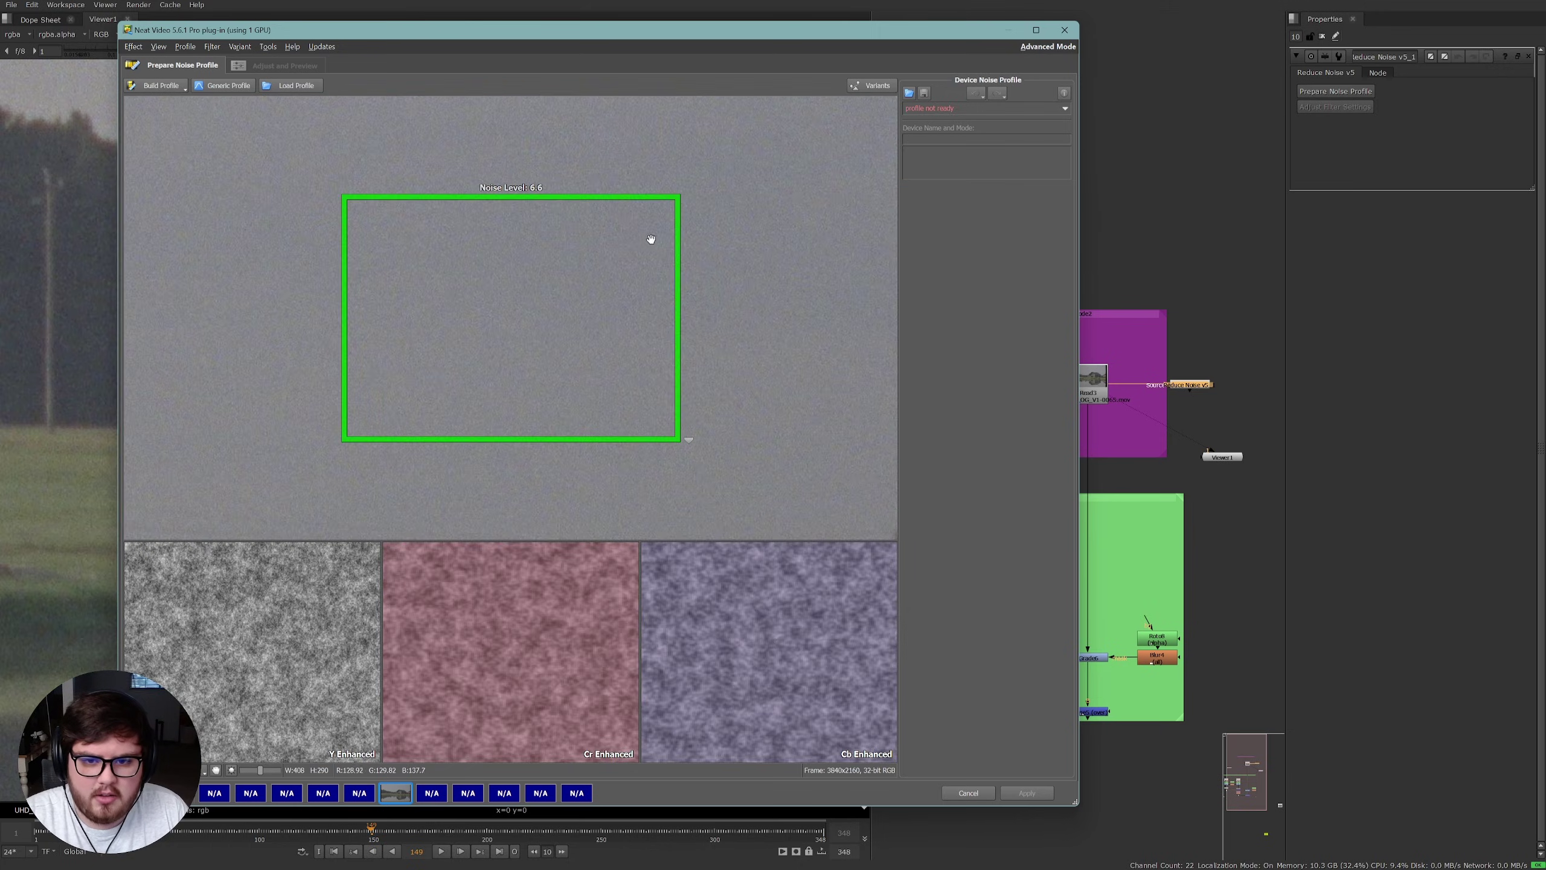
pyautogui.scroll(-1, 600, 317)
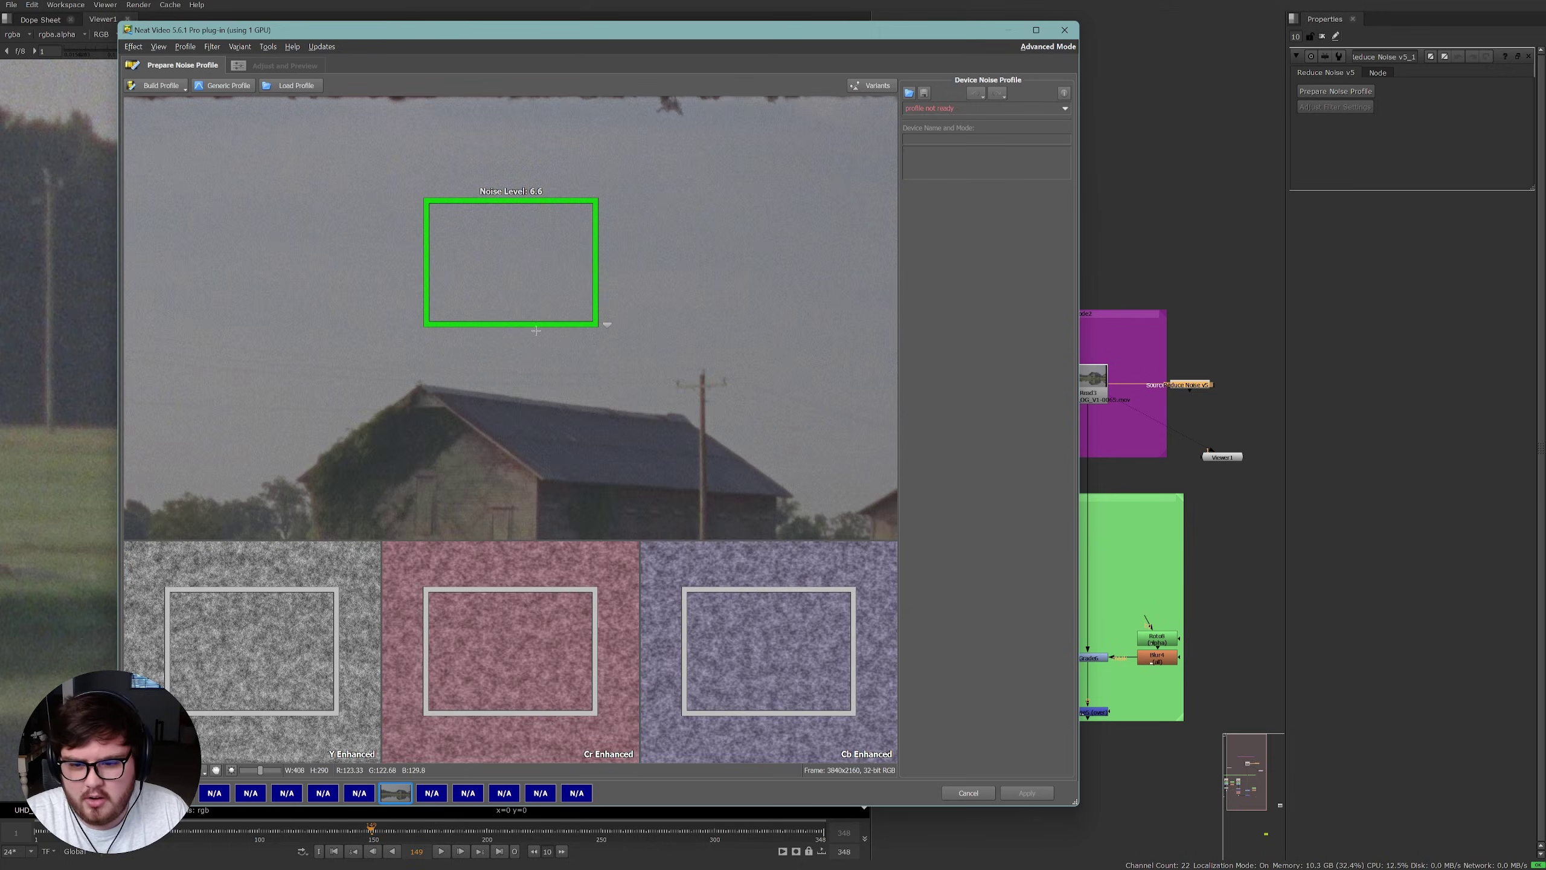
# Step: Build the noise profile from the sky sample and apply it to the Reduce Noise node
pyautogui.click(157, 86)
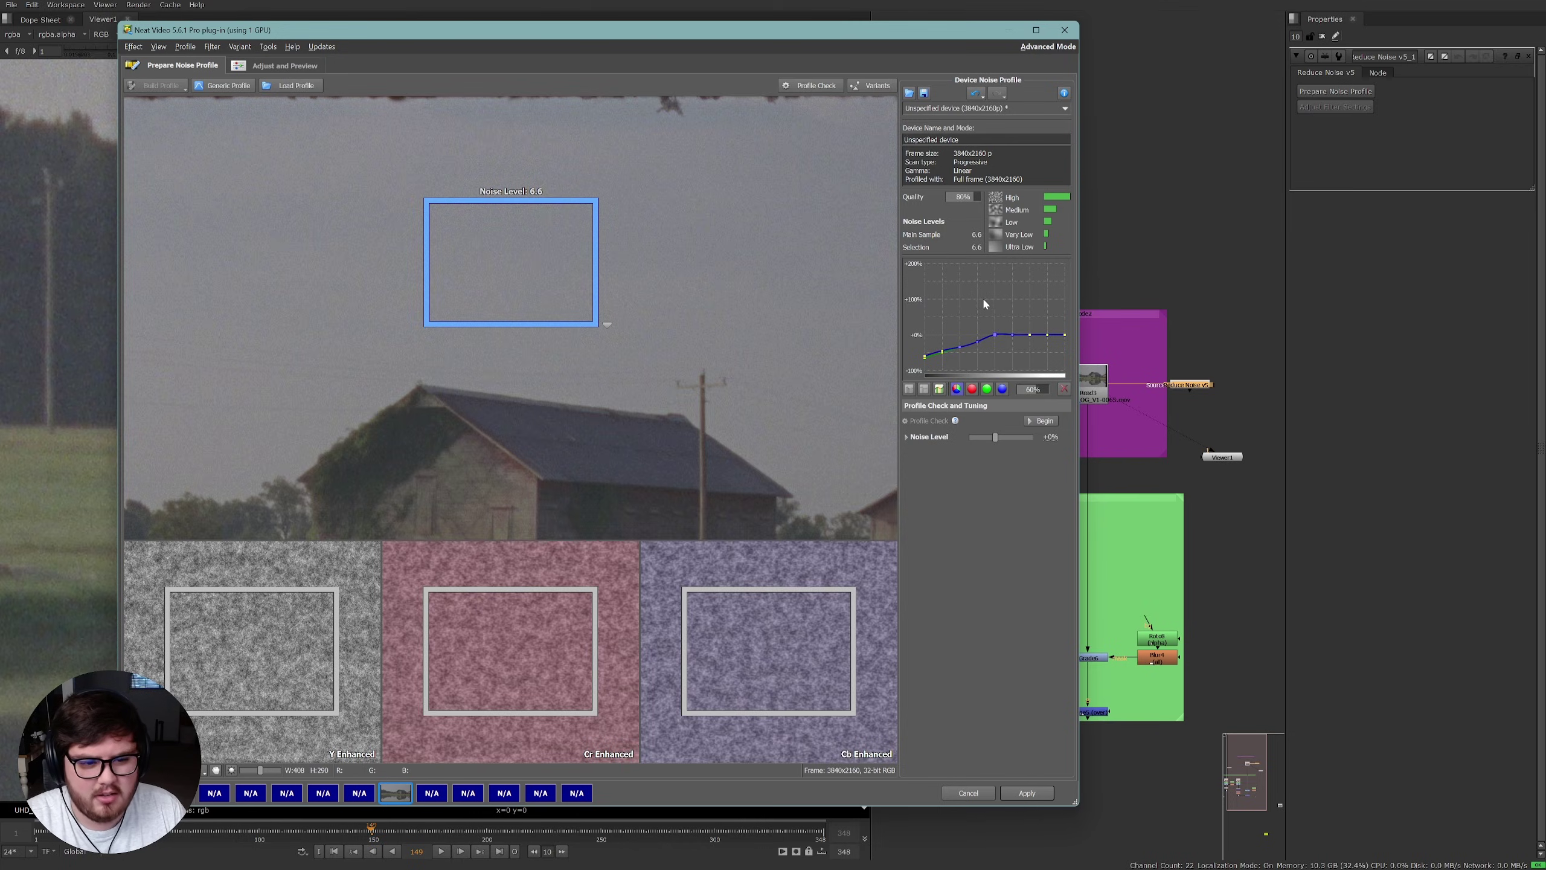
pyautogui.click(1027, 791)
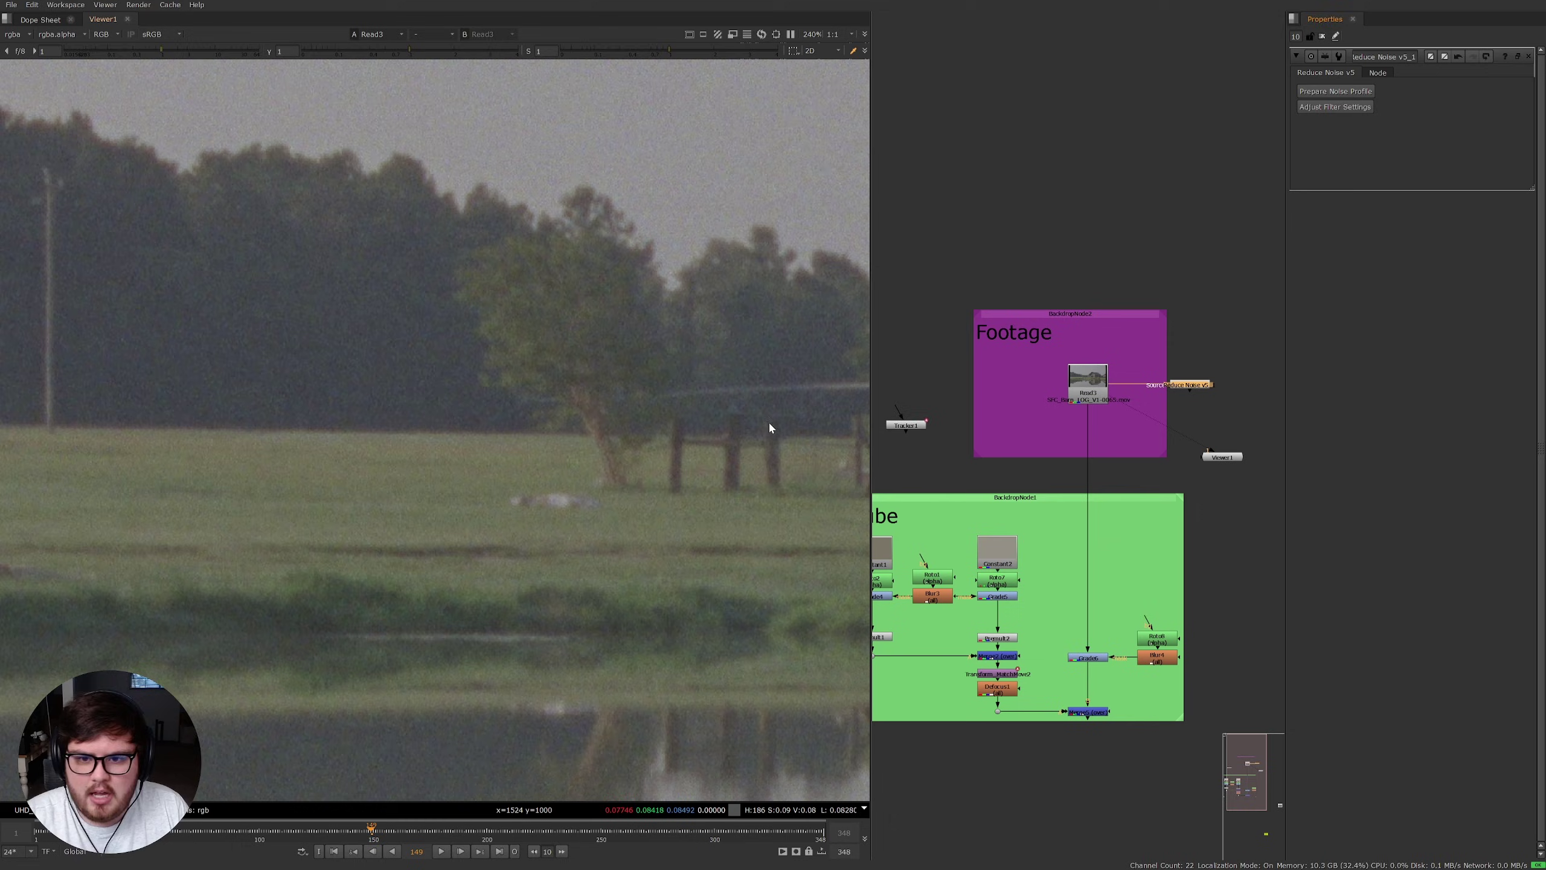
# Step: Show the Reduce Noise output in the viewer and play the clip to check the denoised footage
pyautogui.press('1')
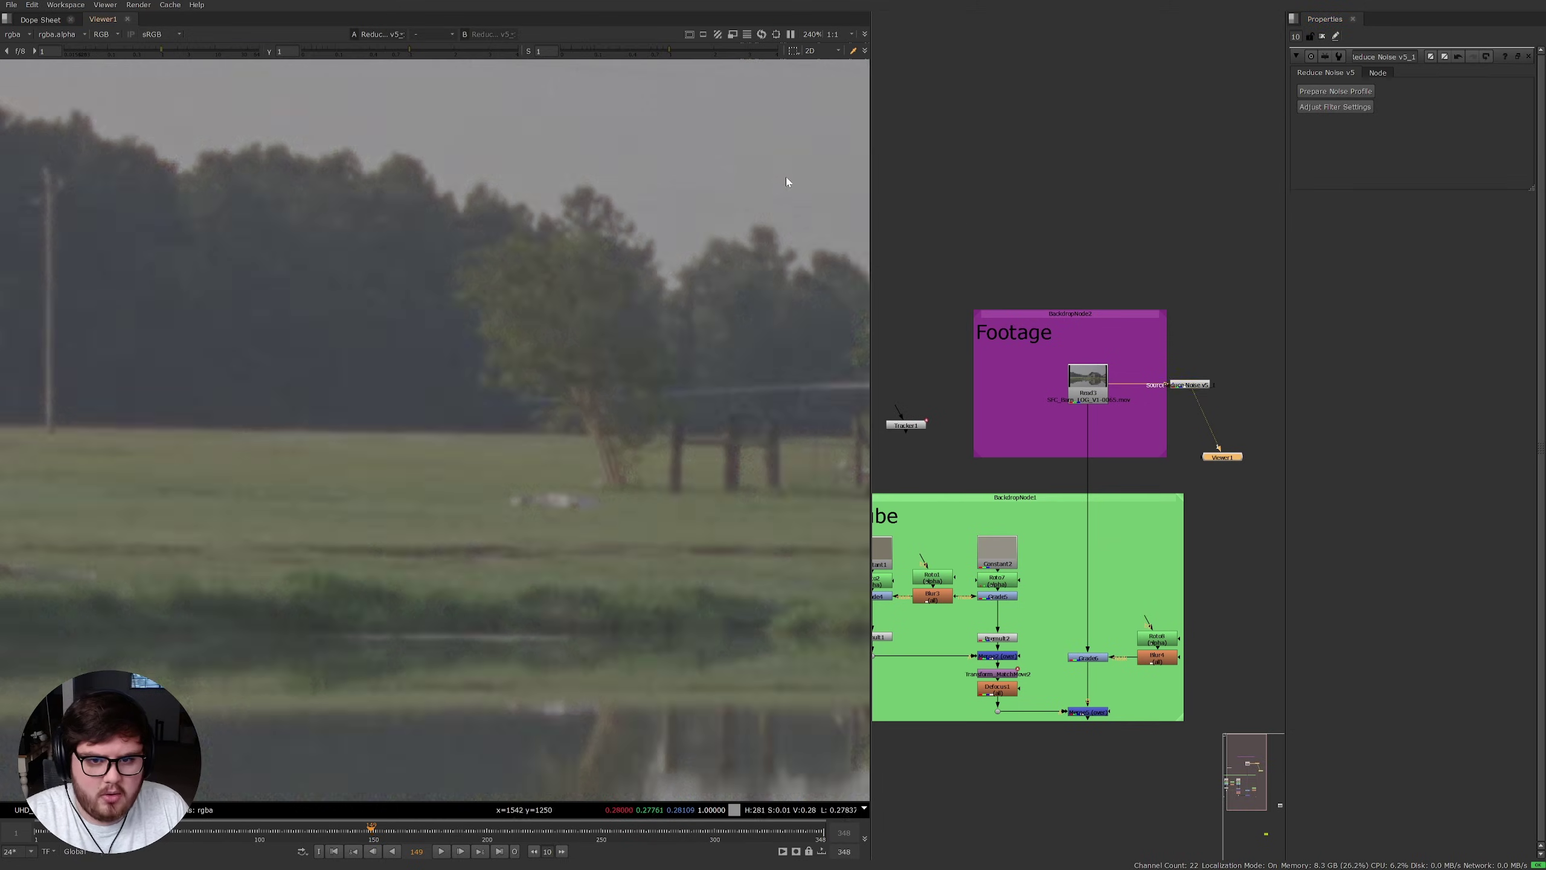
pyautogui.scroll(-3, 666, 439)
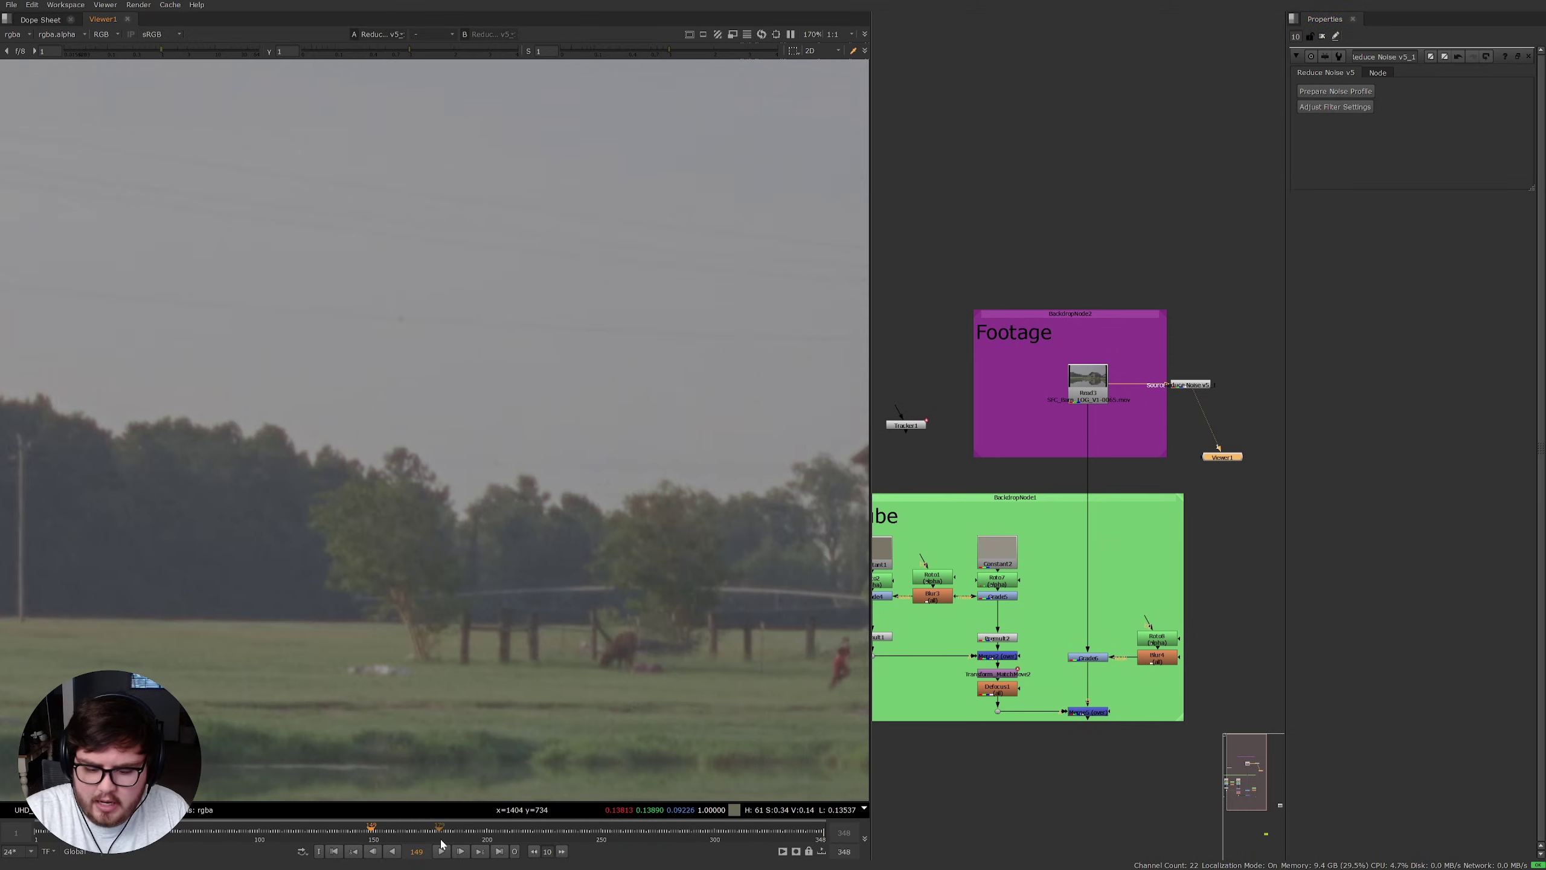
pyautogui.click(441, 851)
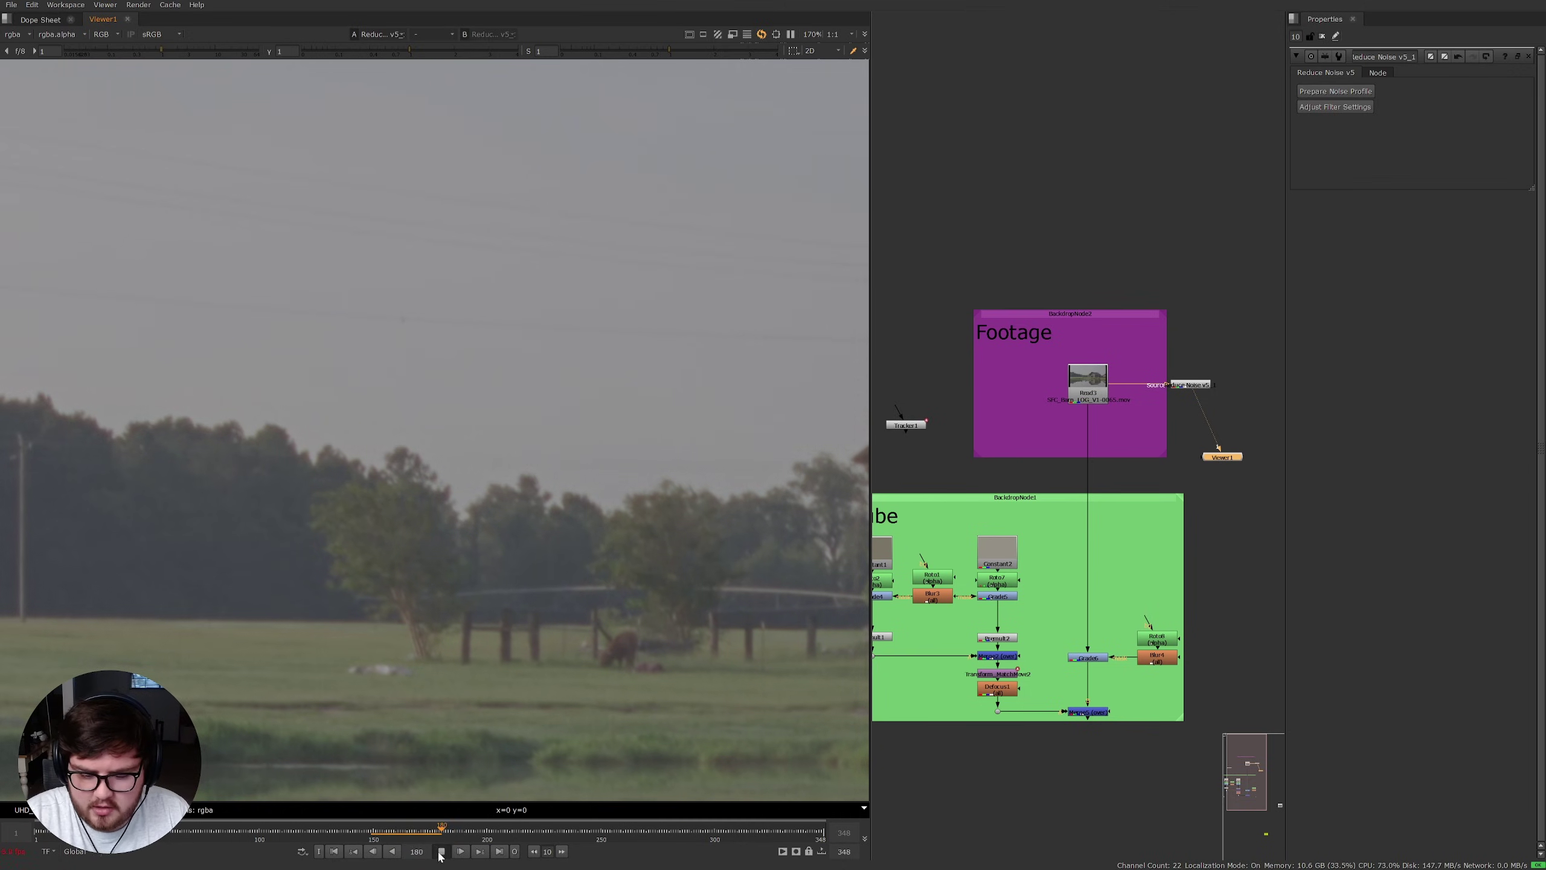
# Step: Stop the playback and add a Write node after the Reduce Noise node
pyautogui.click(442, 852)
pyautogui.click(1194, 386)
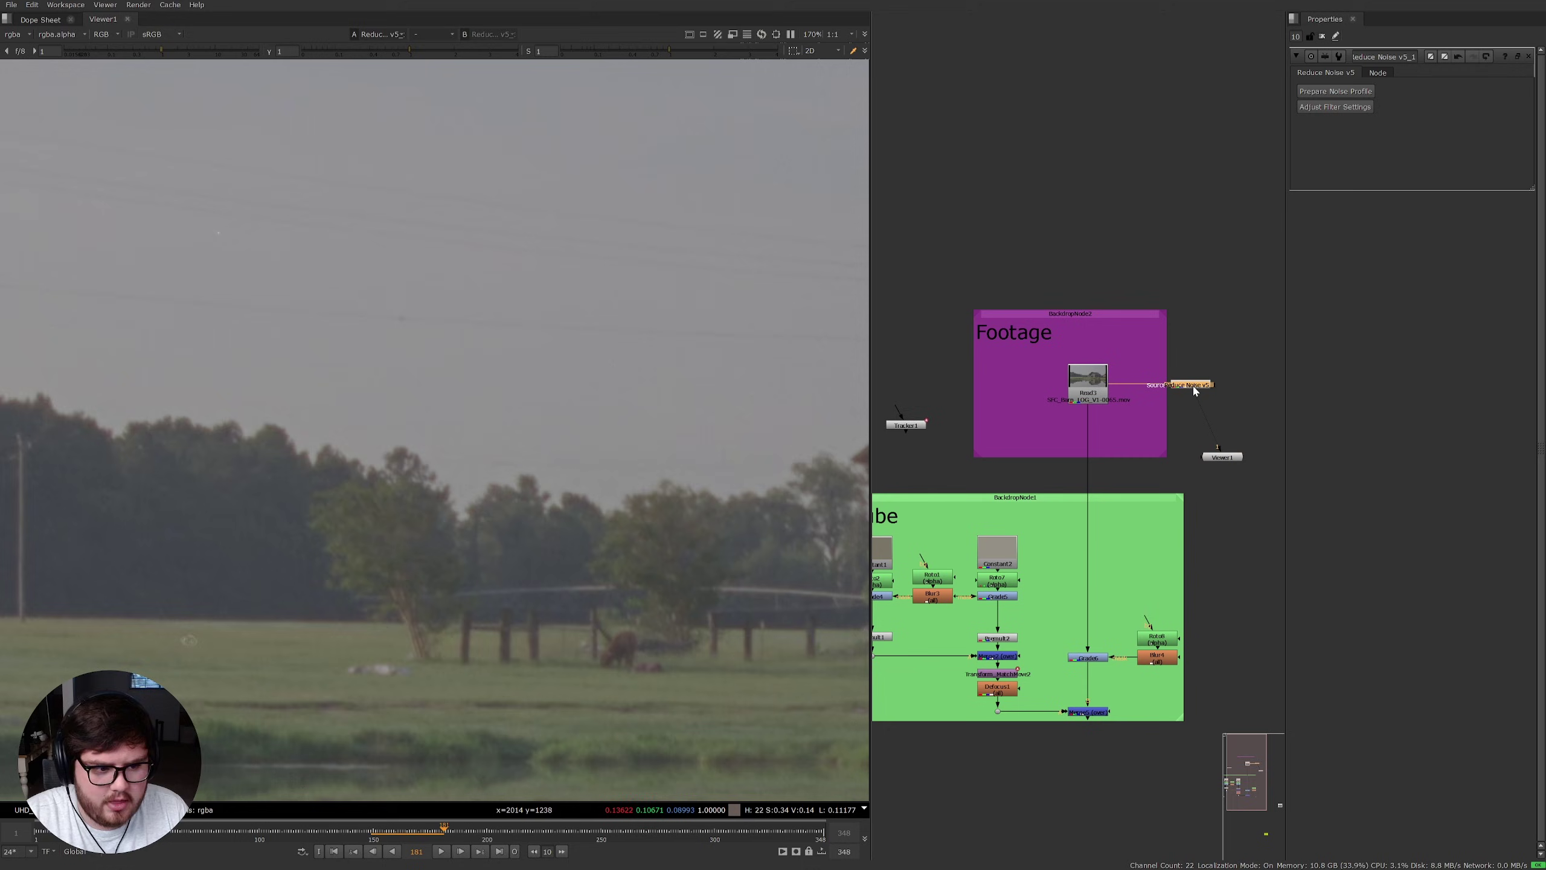
pyautogui.scroll(2, 604, 484)
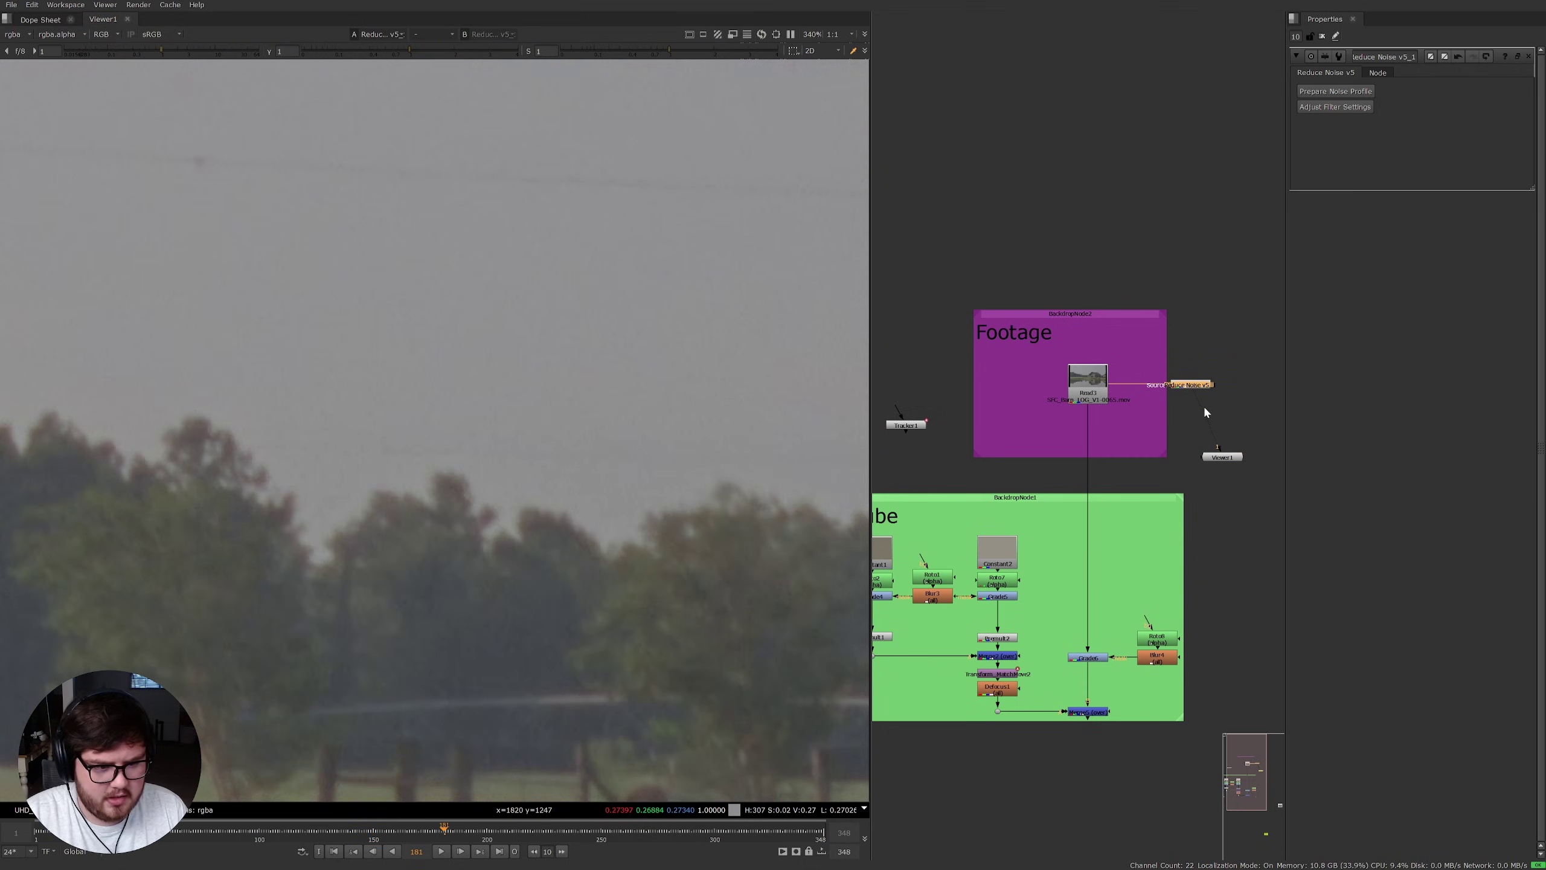
pyautogui.scroll(-2, 1206, 413)
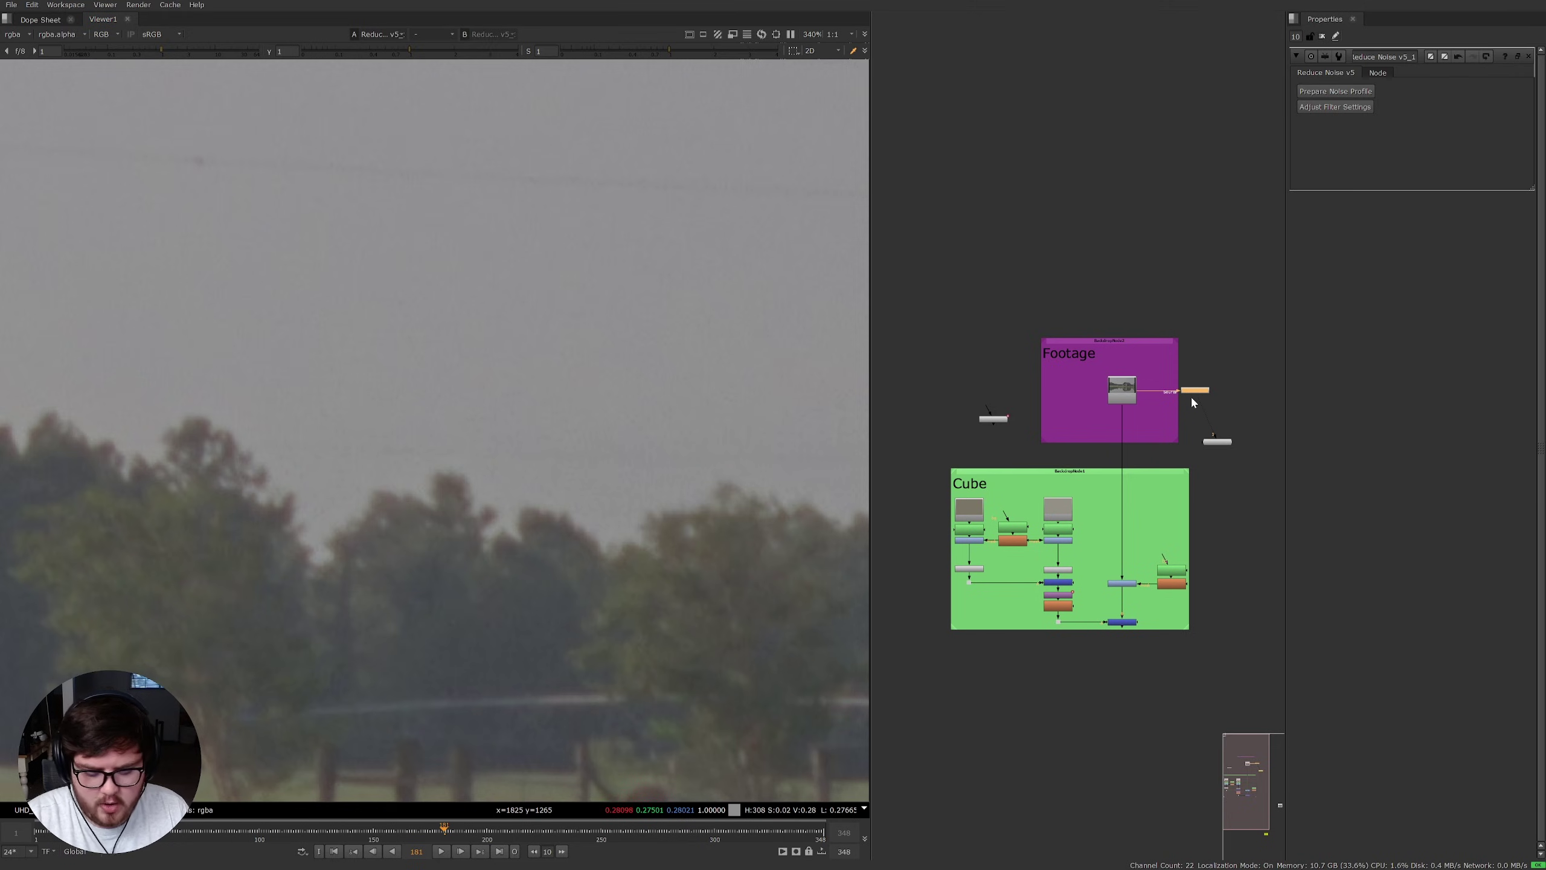
pyautogui.press('w')
pyautogui.scroll(4, 1204, 447)
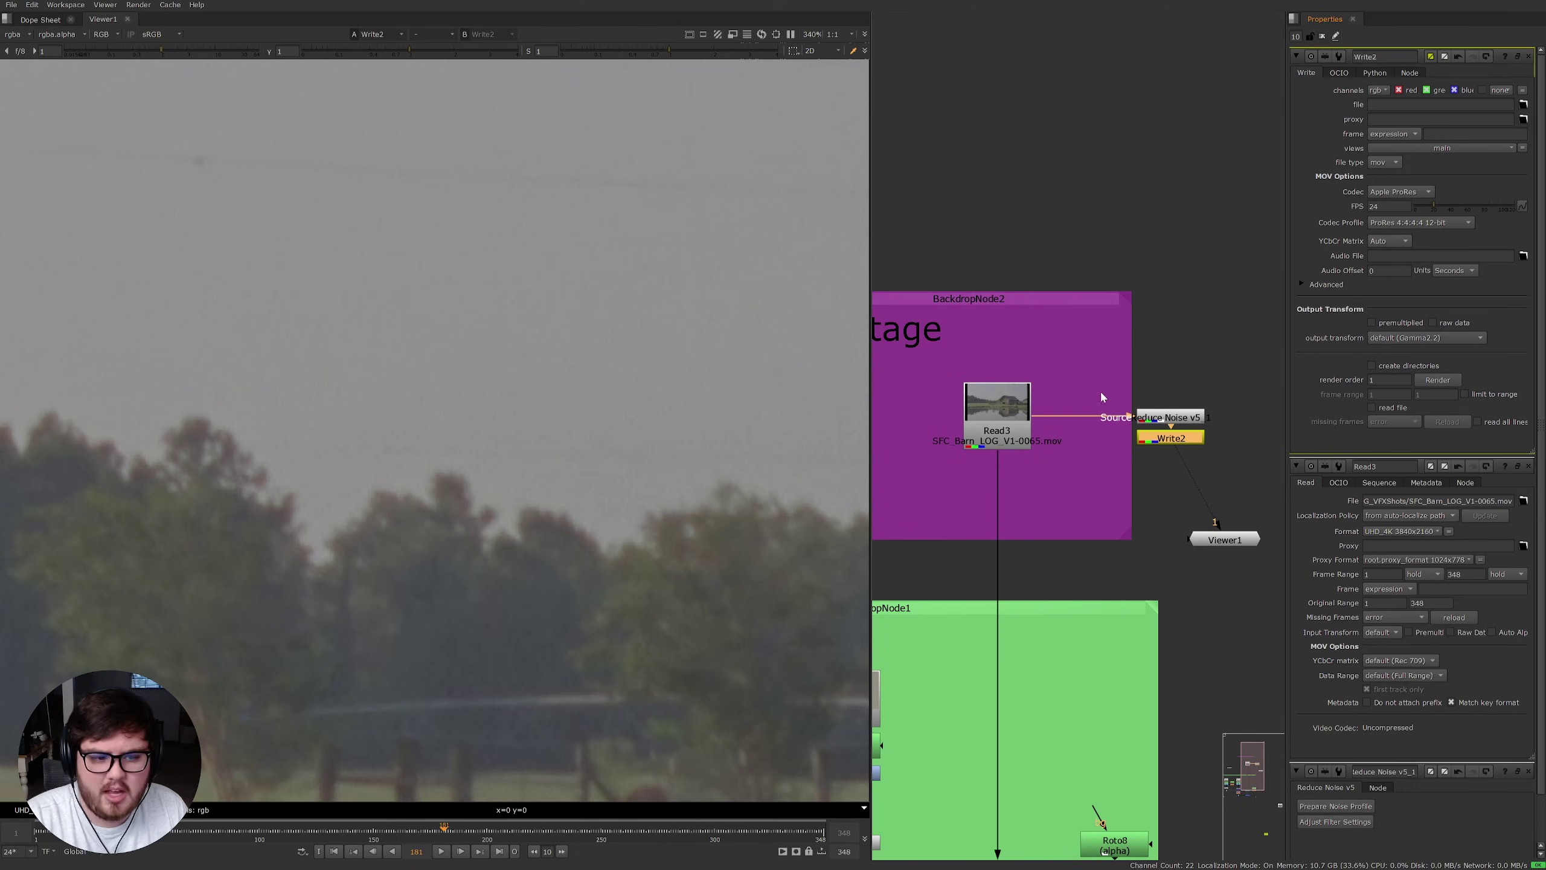
pyautogui.moveTo(1146, 488); pyautogui.dragTo(1109, 438, button='middle')
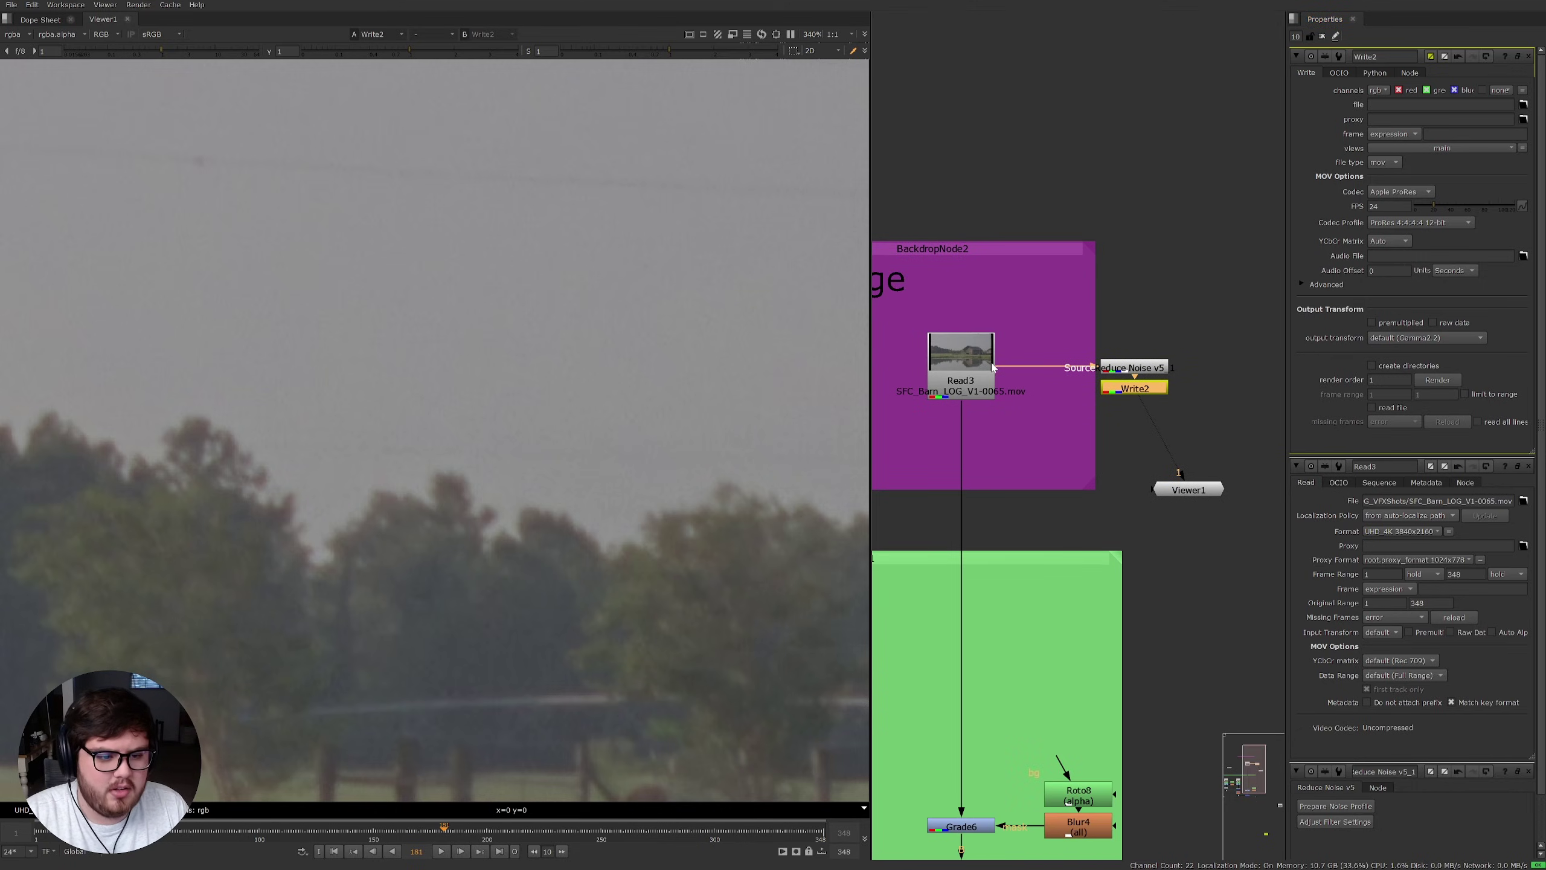
# Step: Move the Head_denoise_v1.mov Read node beside the Reduce Noise node and show it in the viewer
pyautogui.scroll(-4, 1163, 431)
pyautogui.moveTo(1159, 606); pyautogui.dragTo(1029, 498, button='middle')
pyautogui.moveTo(1212, 645); pyautogui.dragTo(1087, 294)
pyautogui.scroll(3, 1047, 310)
pyautogui.moveTo(1113, 311); pyautogui.dragTo(1215, 344, button='middle')
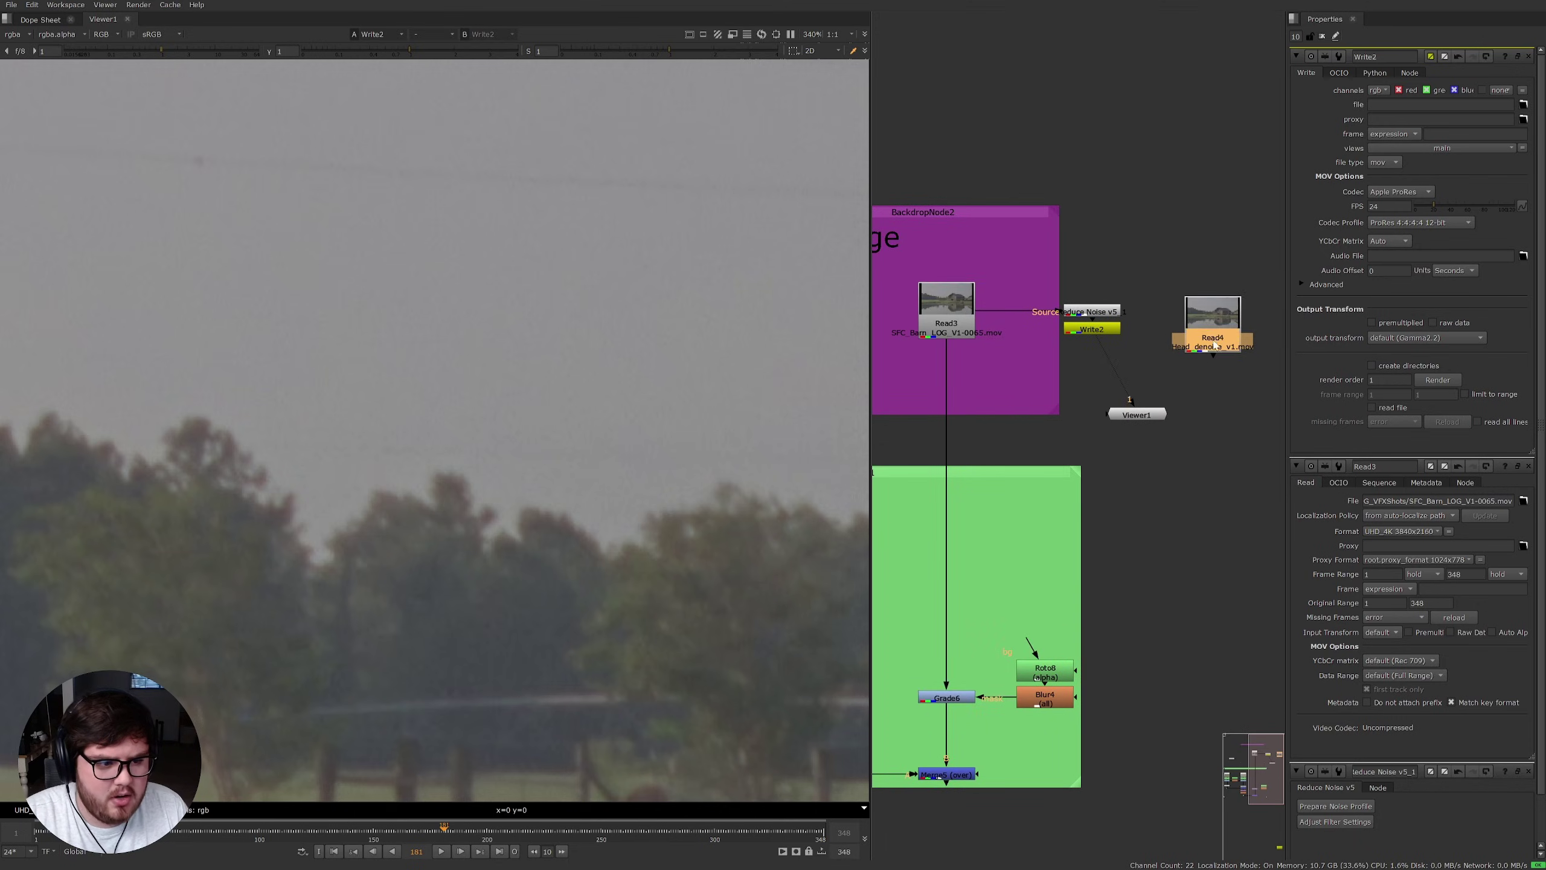
pyautogui.moveTo(1215, 344); pyautogui.dragTo(1140, 283)
pyautogui.press('1')
pyautogui.scroll(4, 1157, 280)
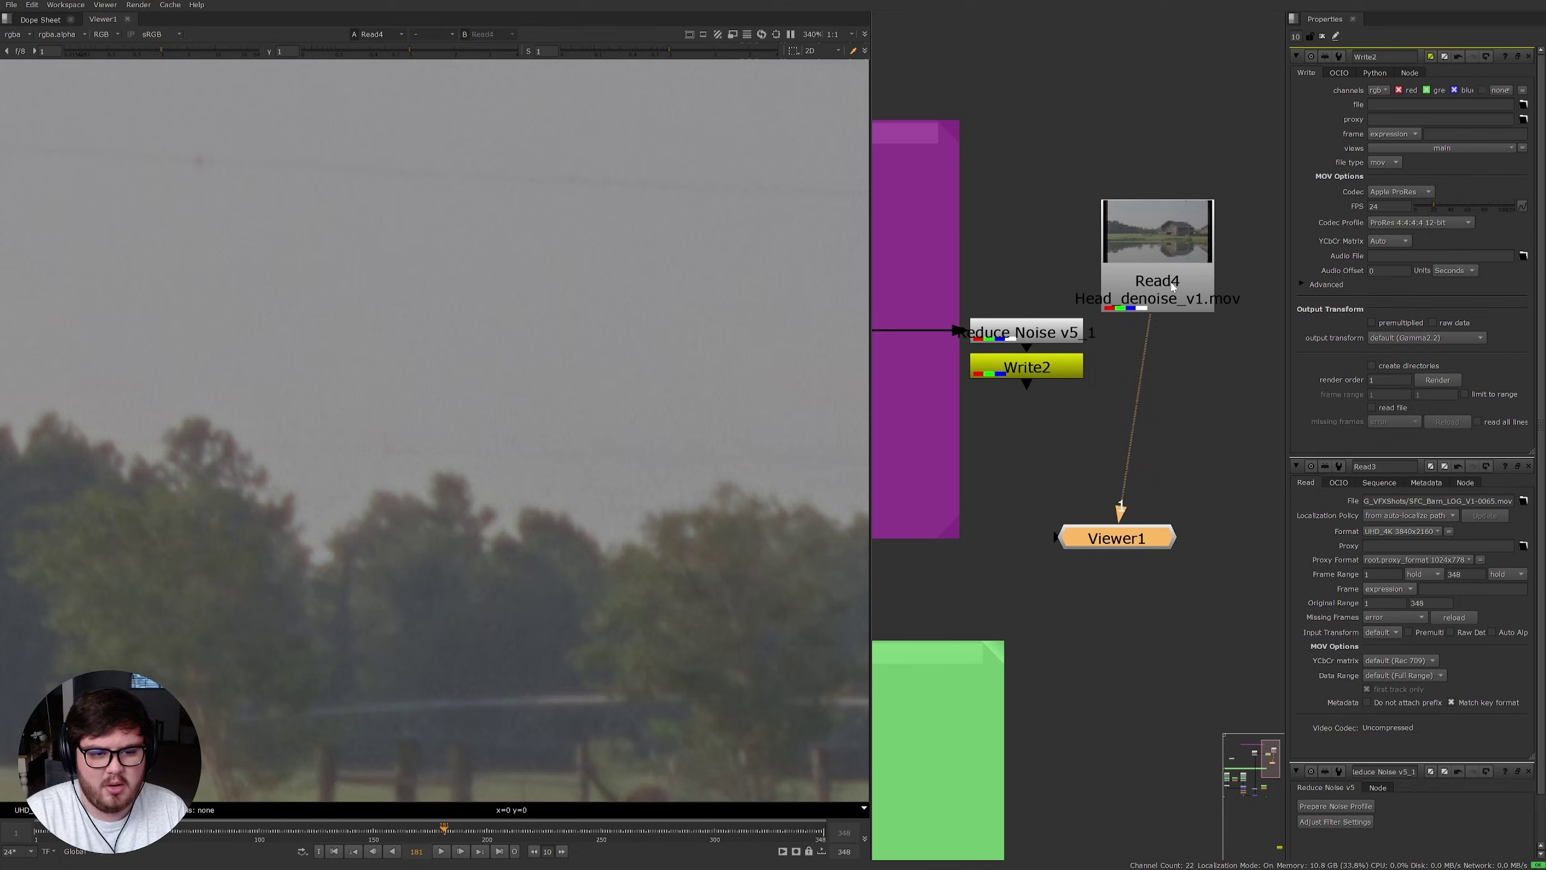
# Step: Compare the original SFC_Barn_LOG_V1-0065.mov footage with the Head_denoise_v1.mov clip around the treeline using two viewer inputs
pyautogui.click(1058, 335)
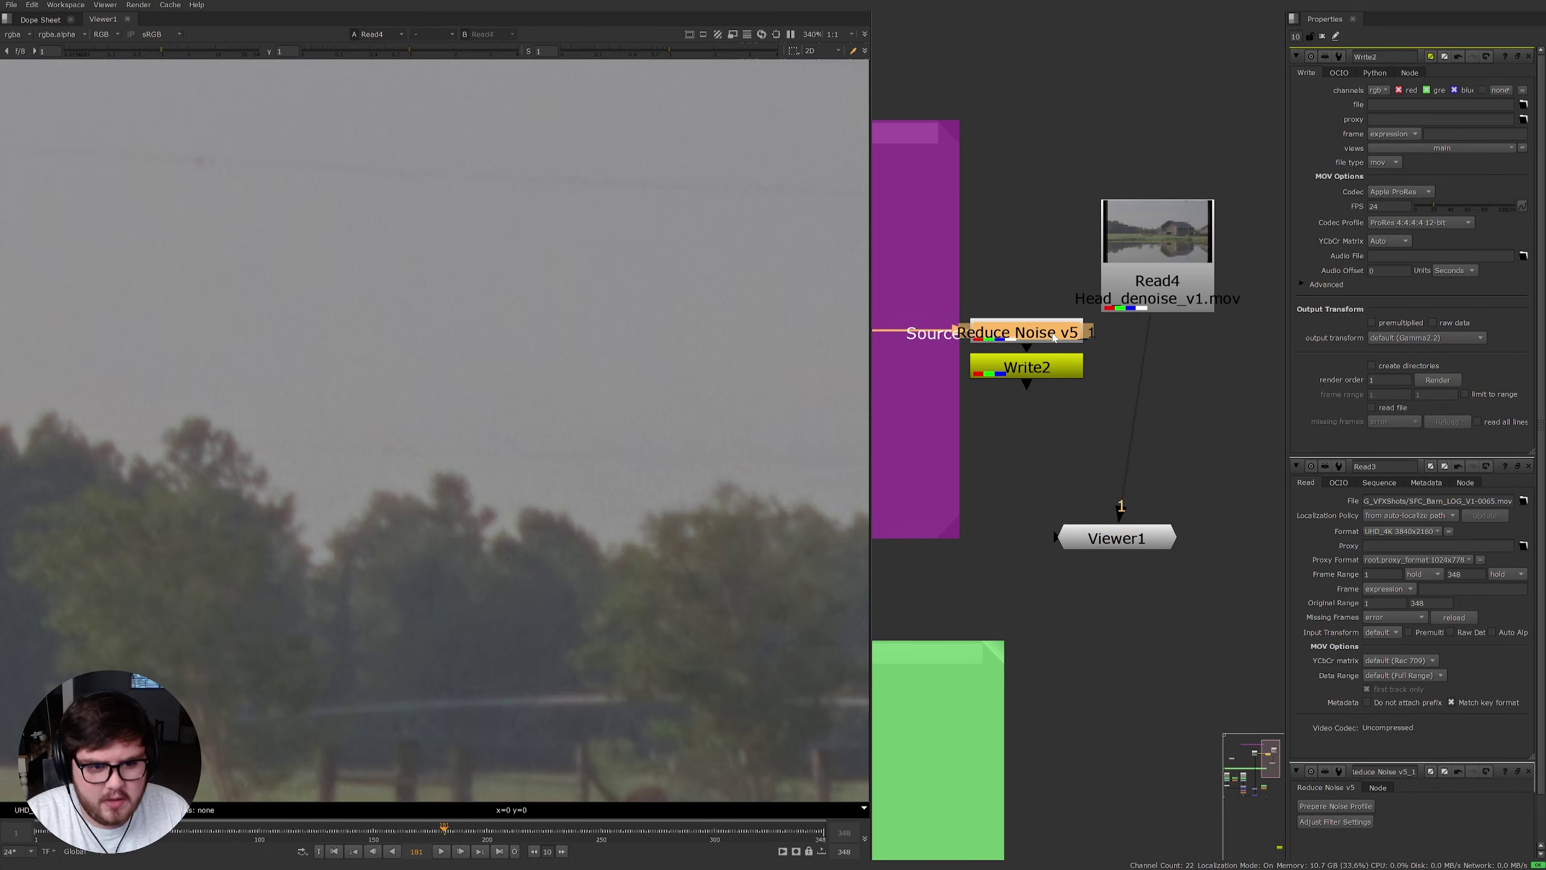
pyautogui.scroll(-3, 1034, 400)
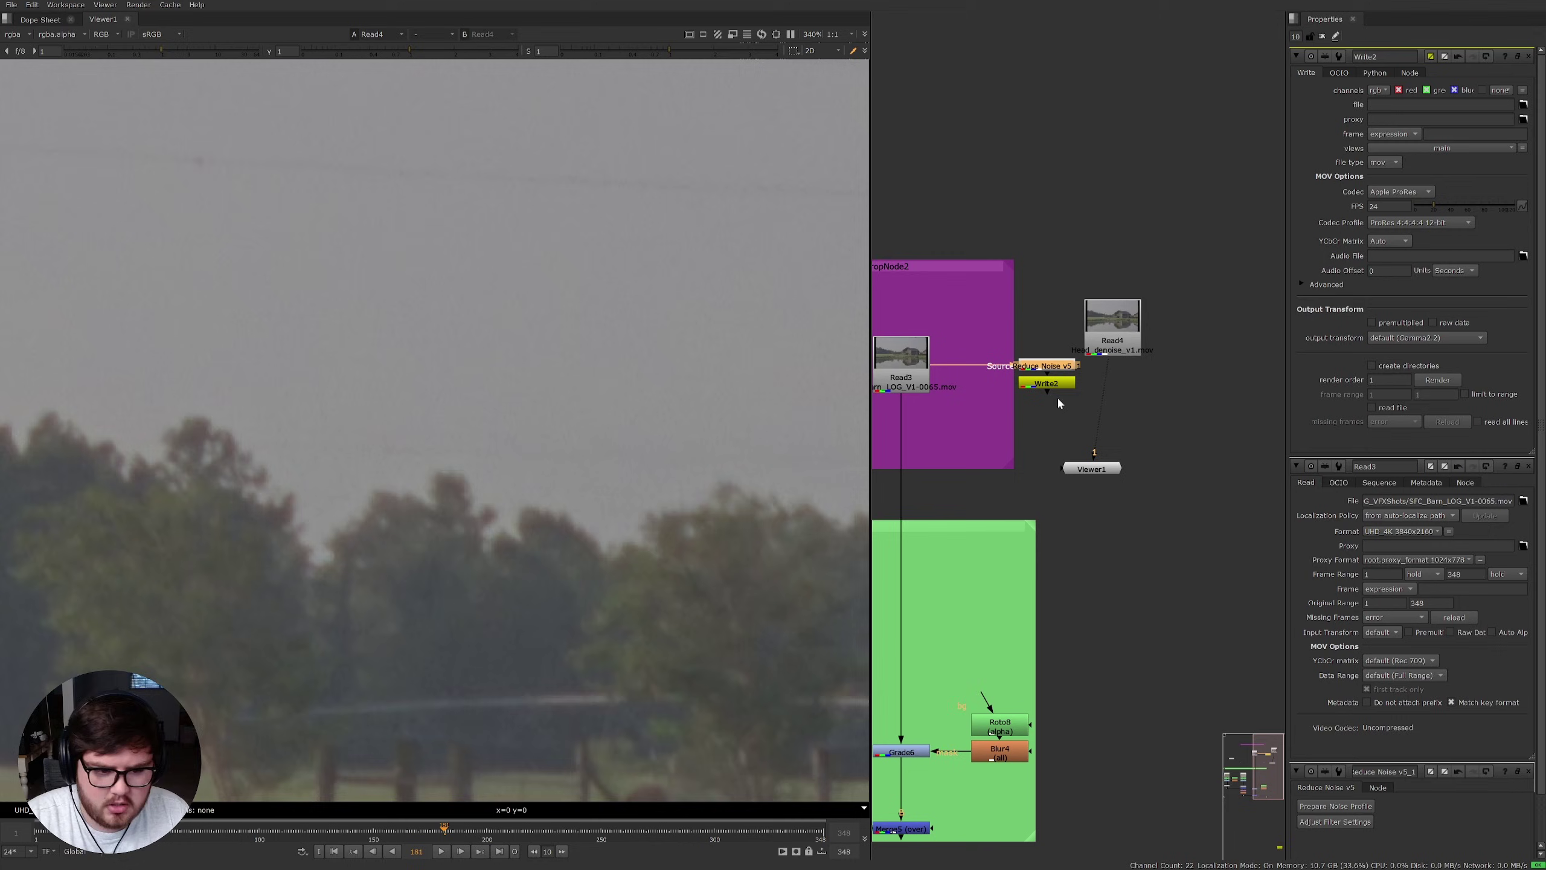
pyautogui.scroll(-1, 762, 469)
pyautogui.moveTo(762, 469); pyautogui.dragTo(749, 434, button='middle')
pyautogui.click(911, 360)
pyautogui.press('1')
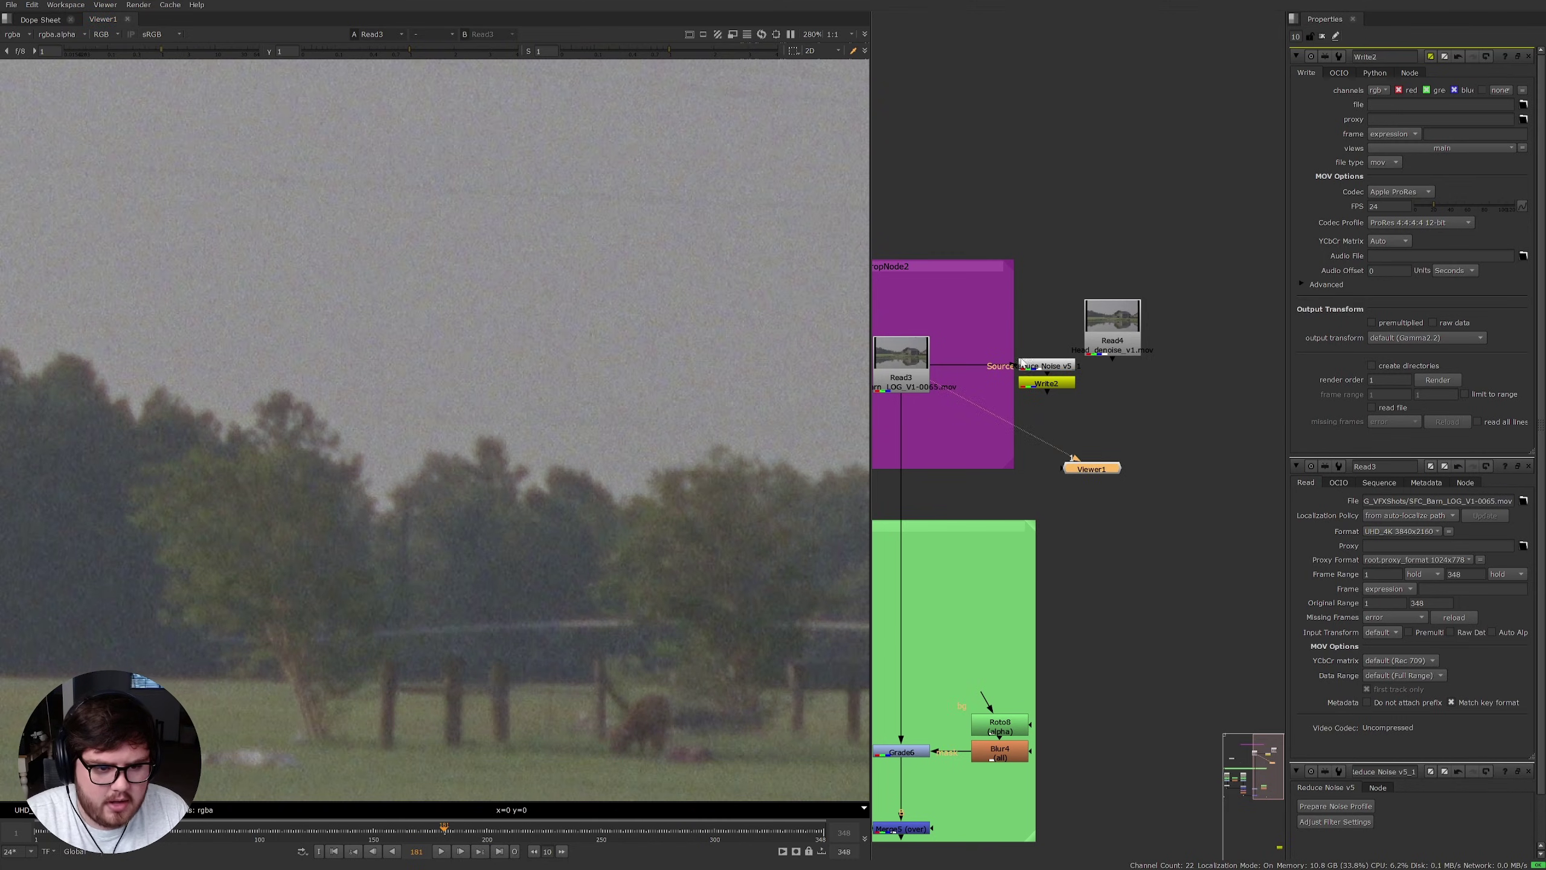
pyautogui.click(1112, 339)
pyautogui.press('2')
pyautogui.press('2')
pyautogui.scroll(3, 734, 472)
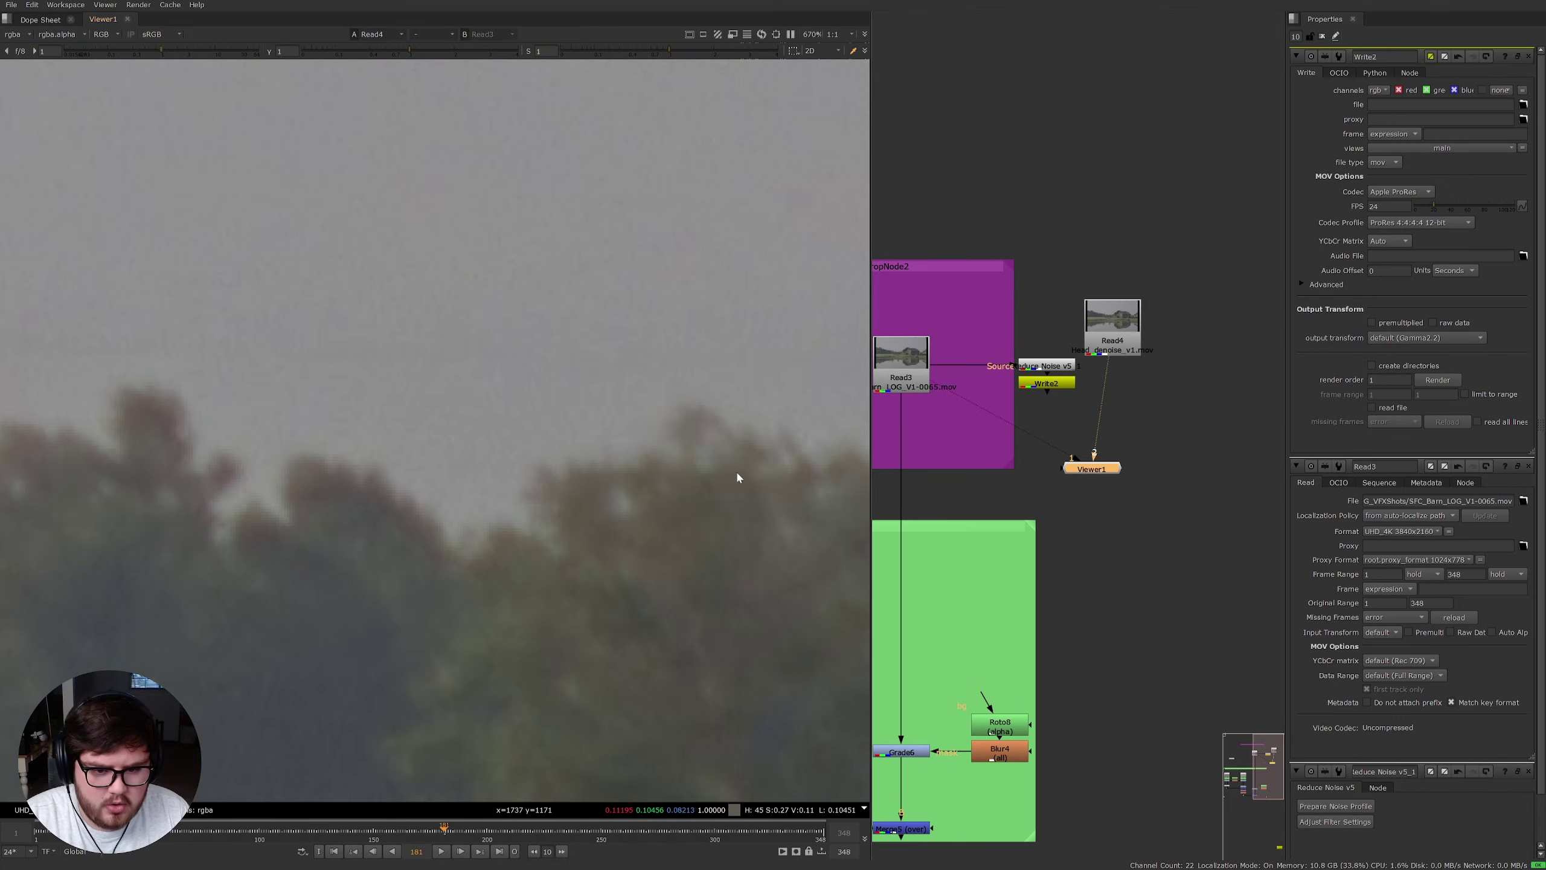
pyautogui.moveTo(758, 521); pyautogui.dragTo(560, 467, button='middle')
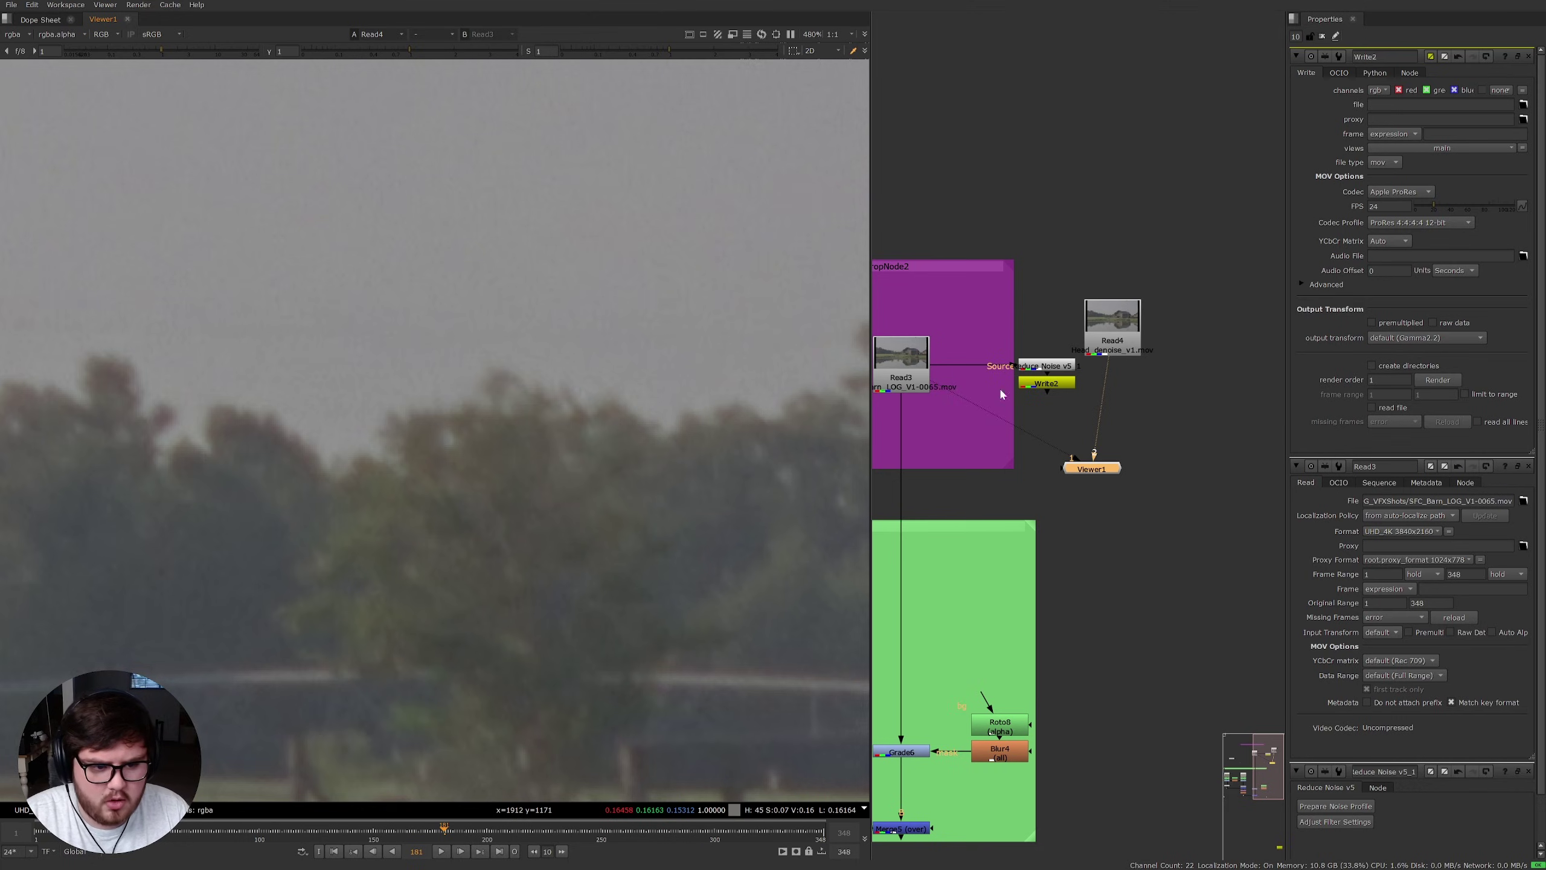
# Step: Compare the Reduce Noise node's output with the Head_denoise_v1.mov clip on the trees
pyautogui.click(1046, 366)
pyautogui.press('1')
pyautogui.click(1112, 342)
pyautogui.scroll(3, 648, 501)
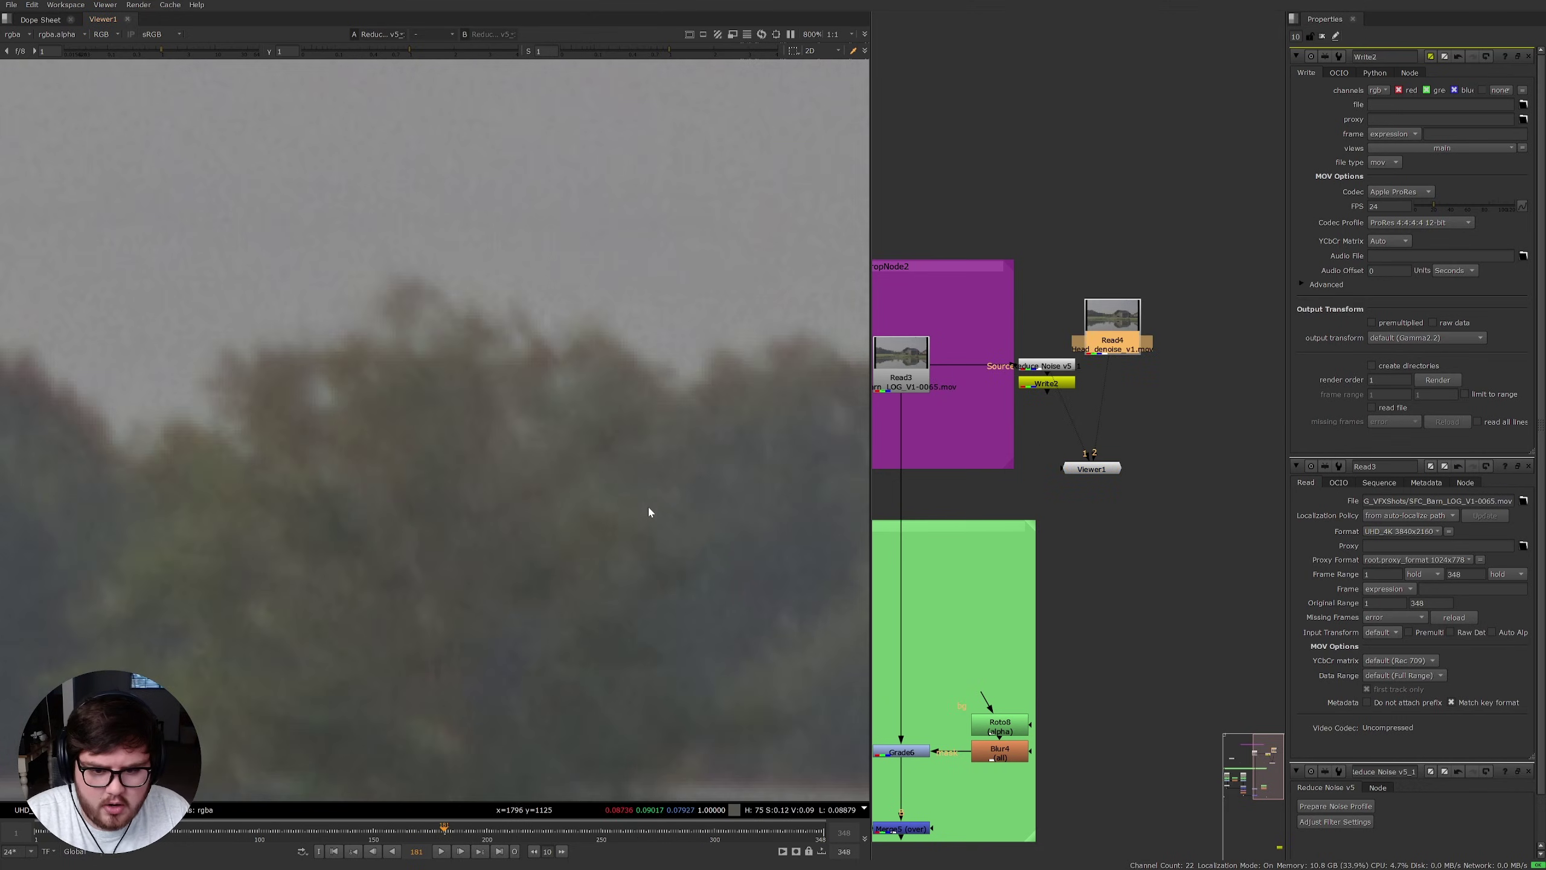
pyautogui.press('2')
pyautogui.scroll(5, 639, 497)
pyautogui.scroll(-5, 634, 488)
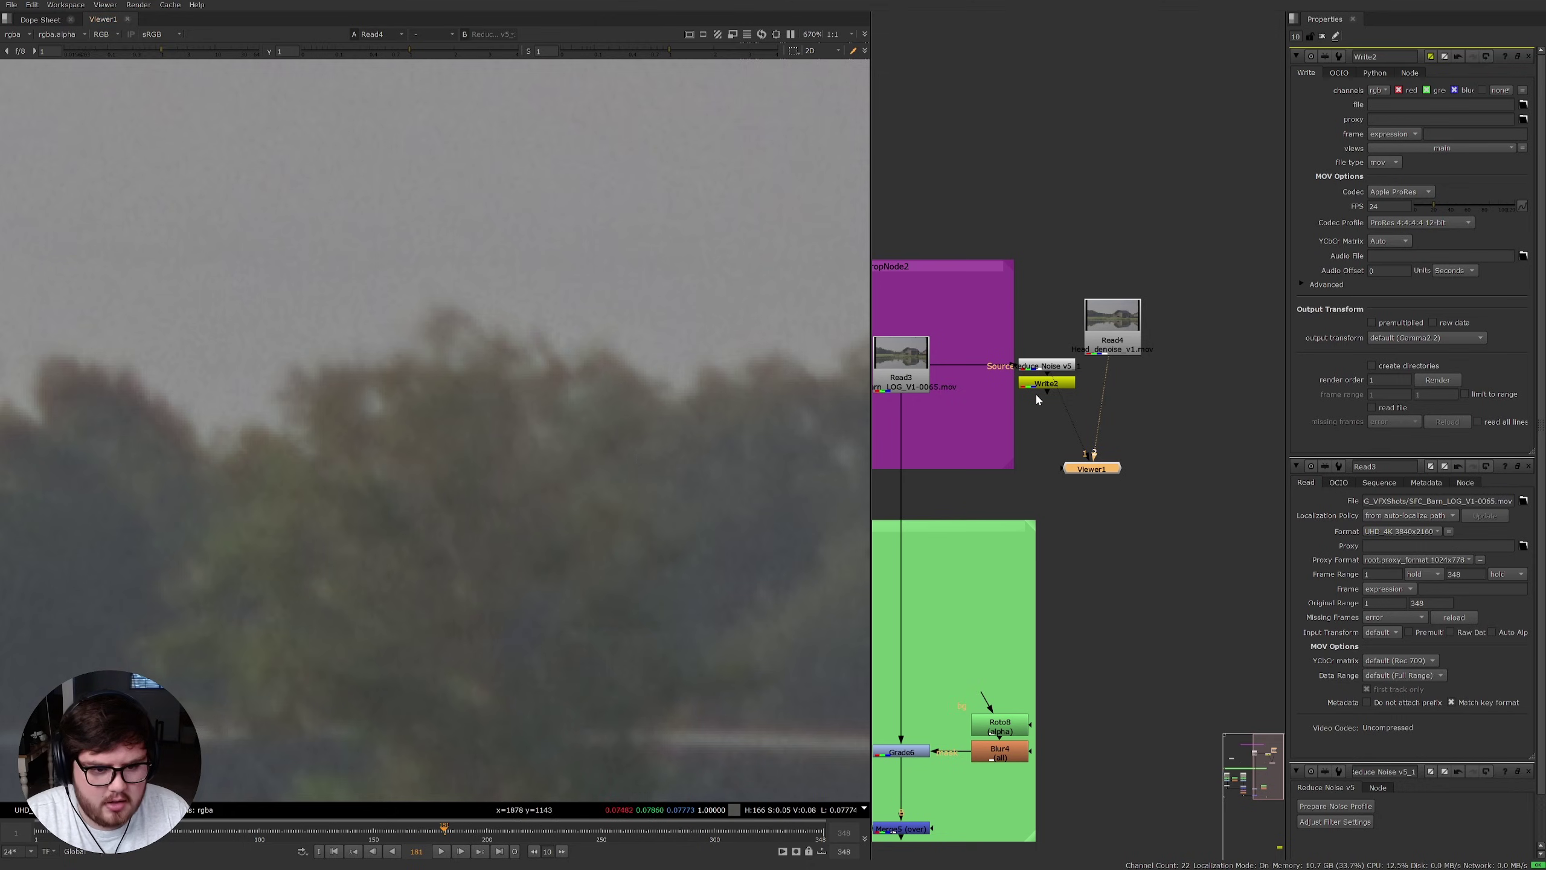
pyautogui.scroll(-10, 700, 438)
pyautogui.moveTo(737, 443); pyautogui.dragTo(517, 379, button='middle')
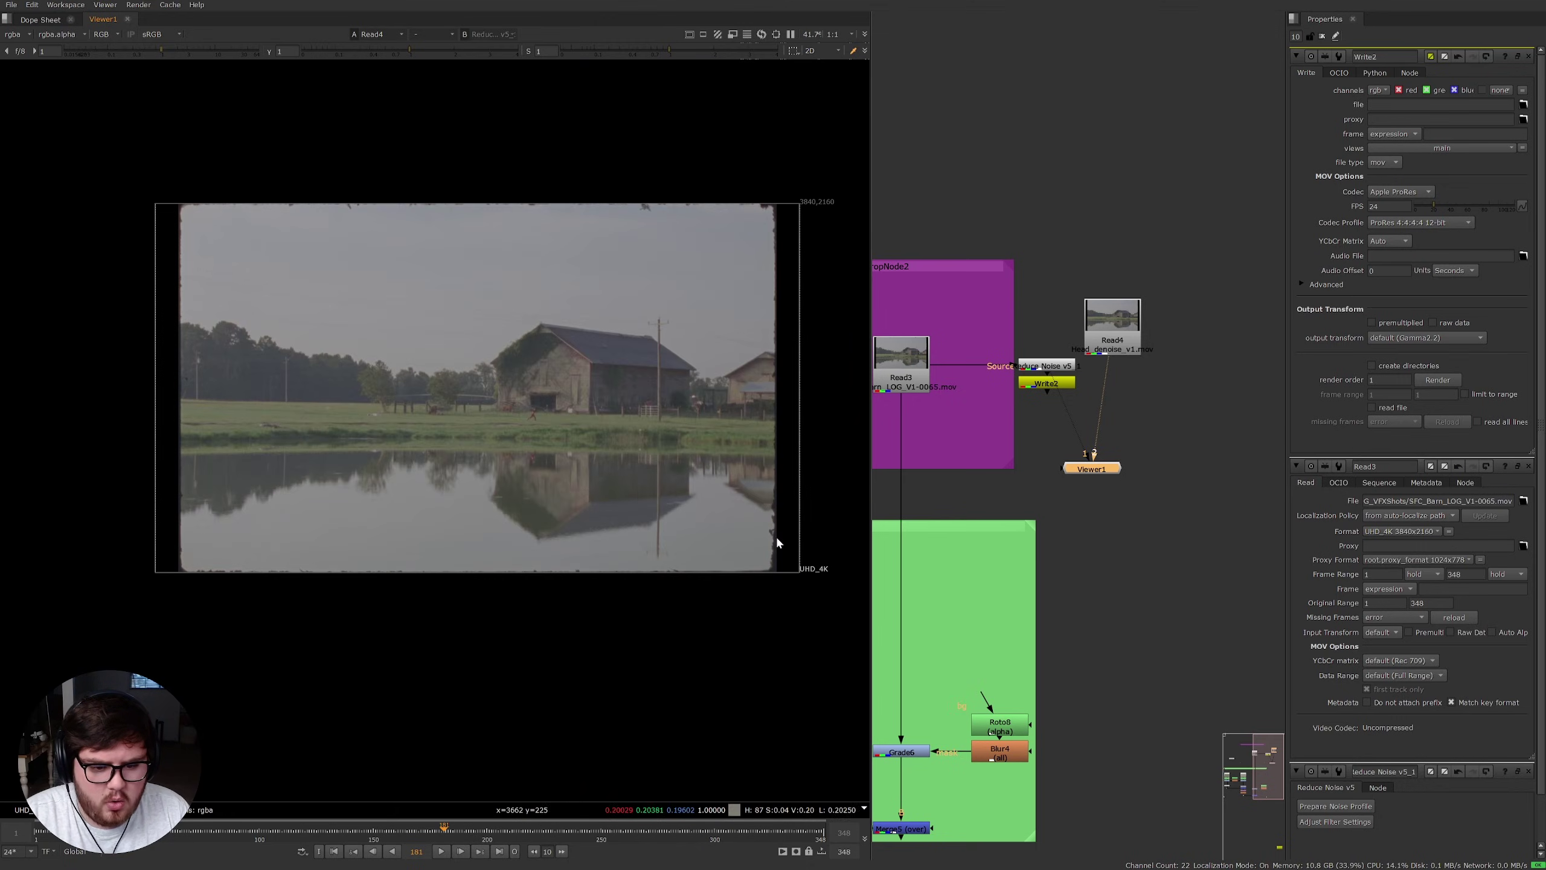
# Step: Compare the original footage with the rendered denoised clip across the full frame and at its lower corner
pyautogui.press('1')
pyautogui.click(1111, 339)
pyautogui.press('2')
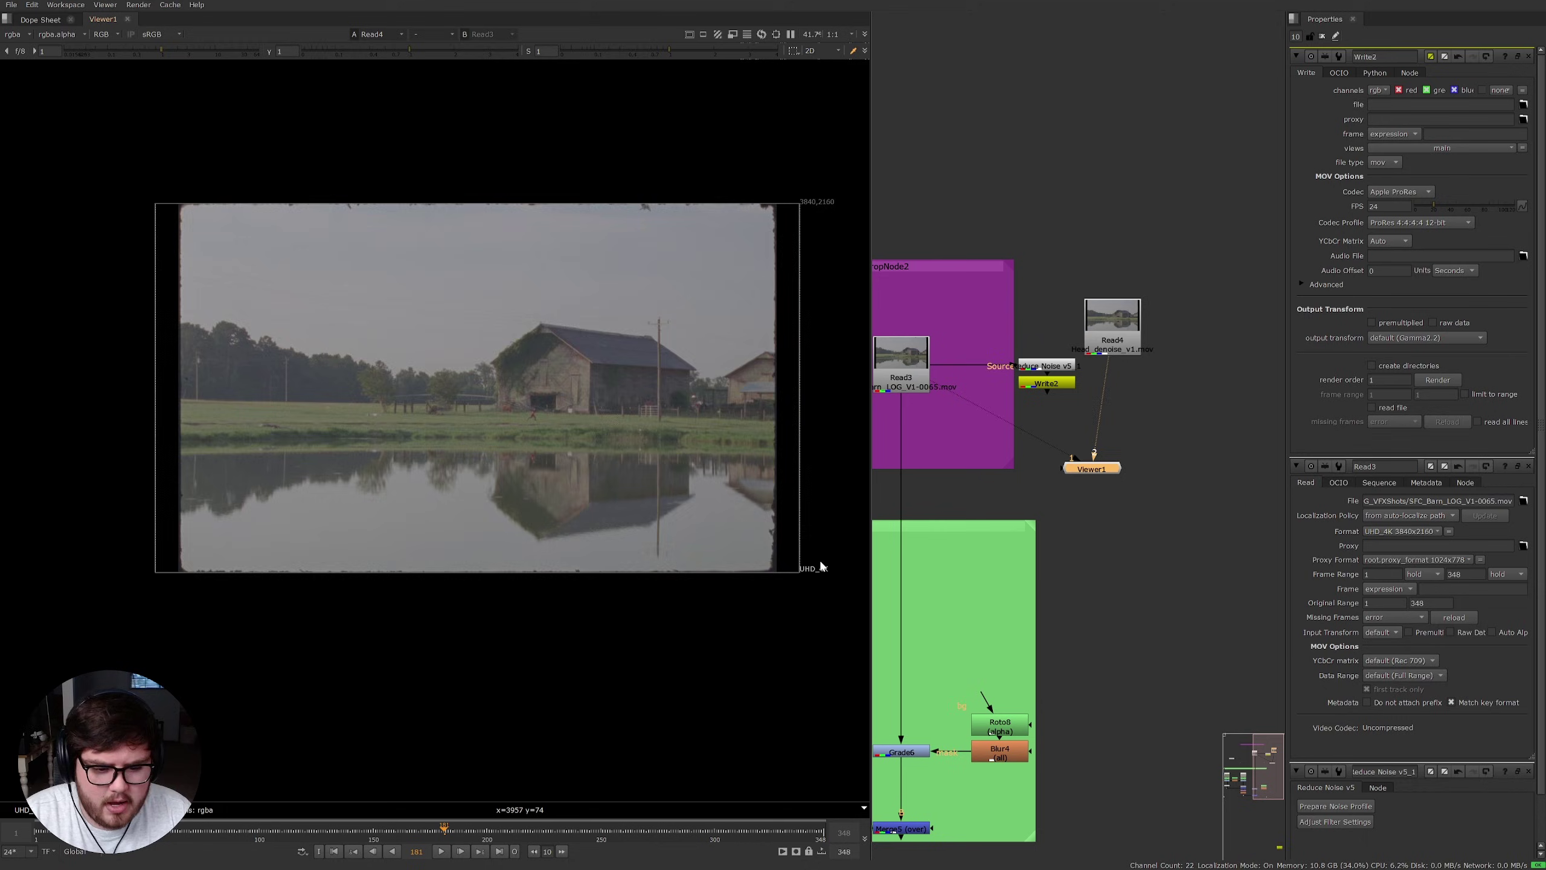
pyautogui.scroll(5, 821, 565)
pyautogui.press('1')
pyautogui.press('2')
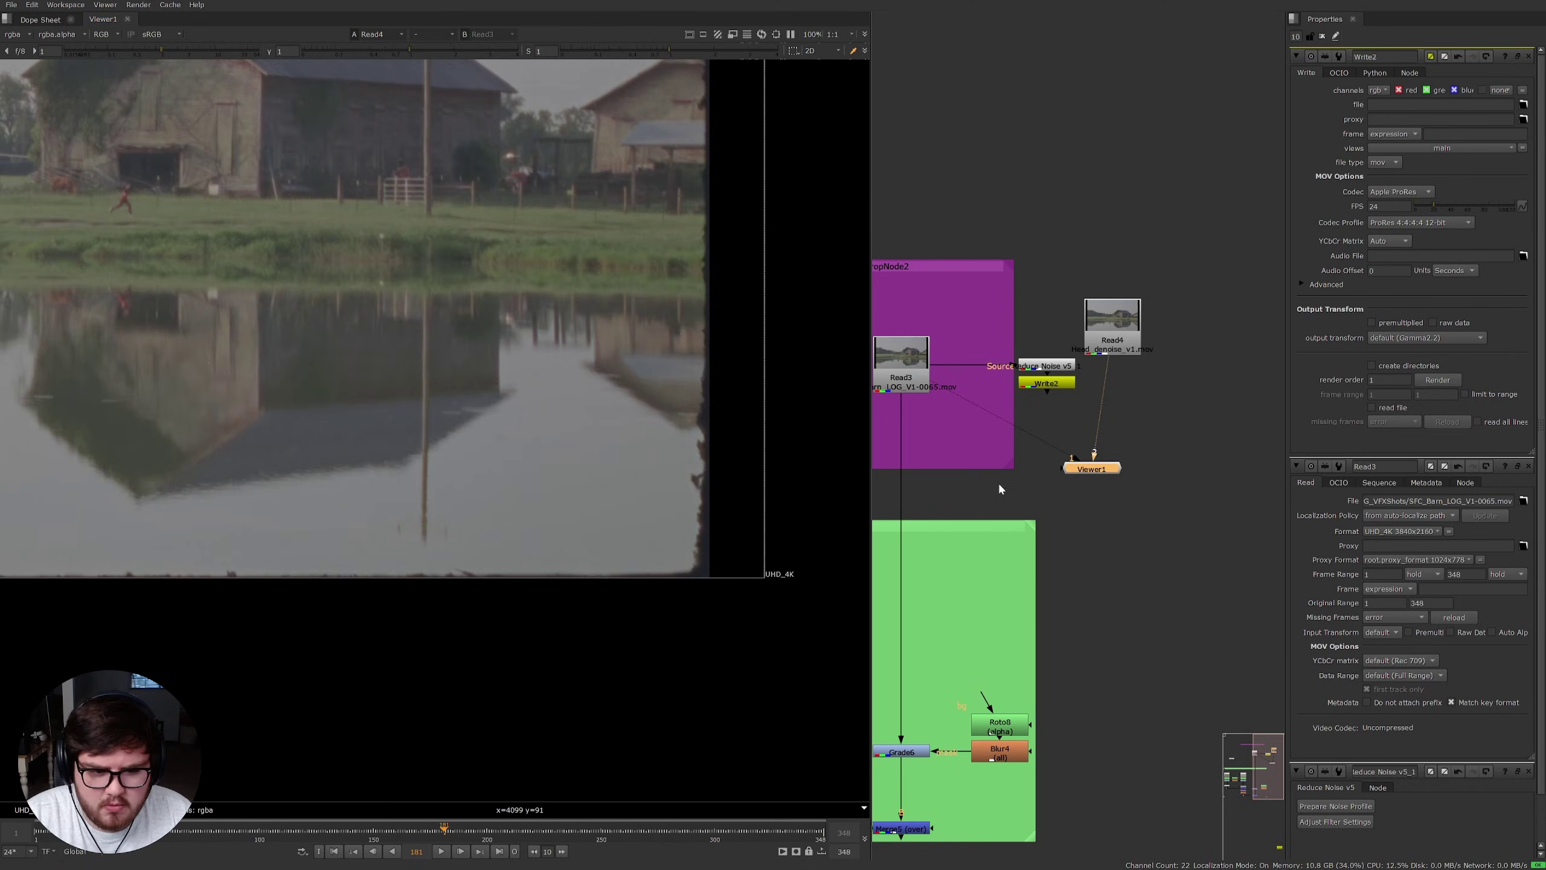
pyautogui.scroll(-1, 1043, 450)
# Step: Open the properties of both footage Read nodes, check their clips in the Dope Sheet and return to the viewer
pyautogui.click(921, 383)
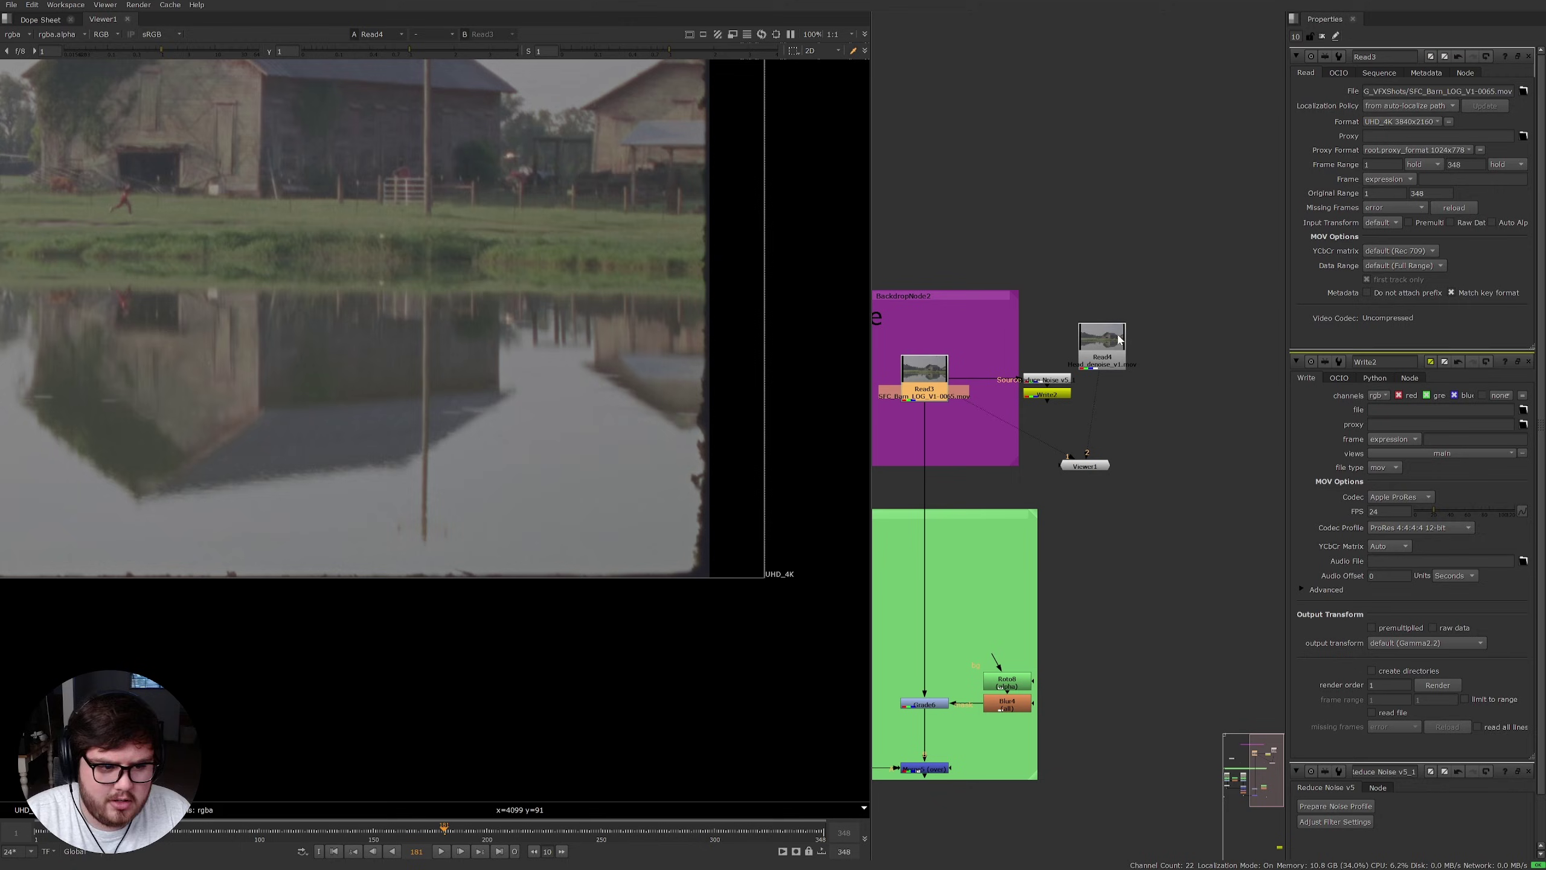
pyautogui.click(1100, 345)
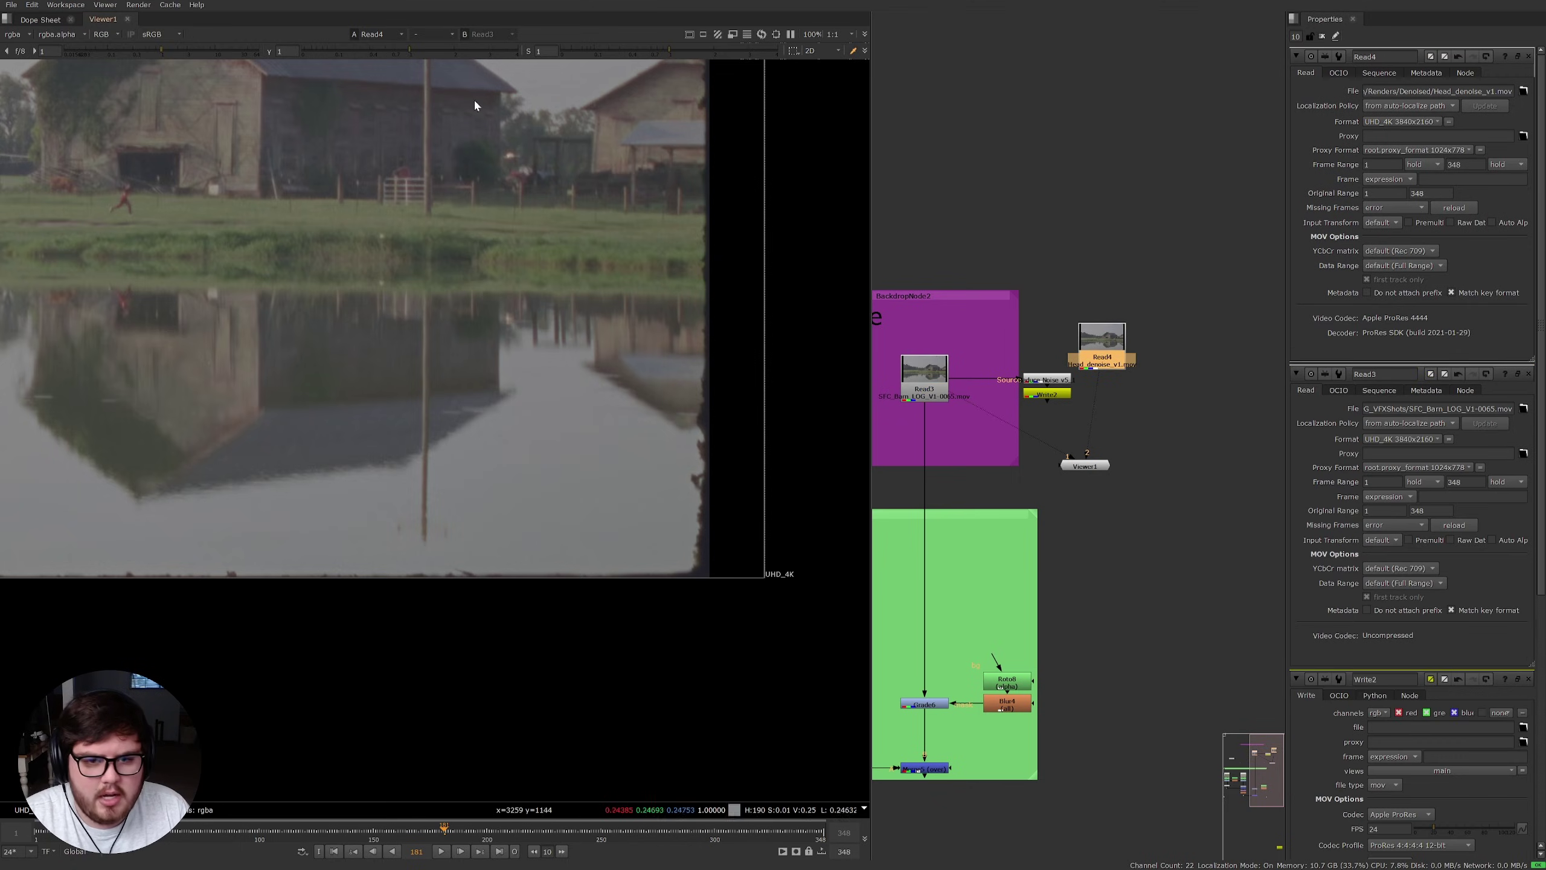
pyautogui.click(44, 20)
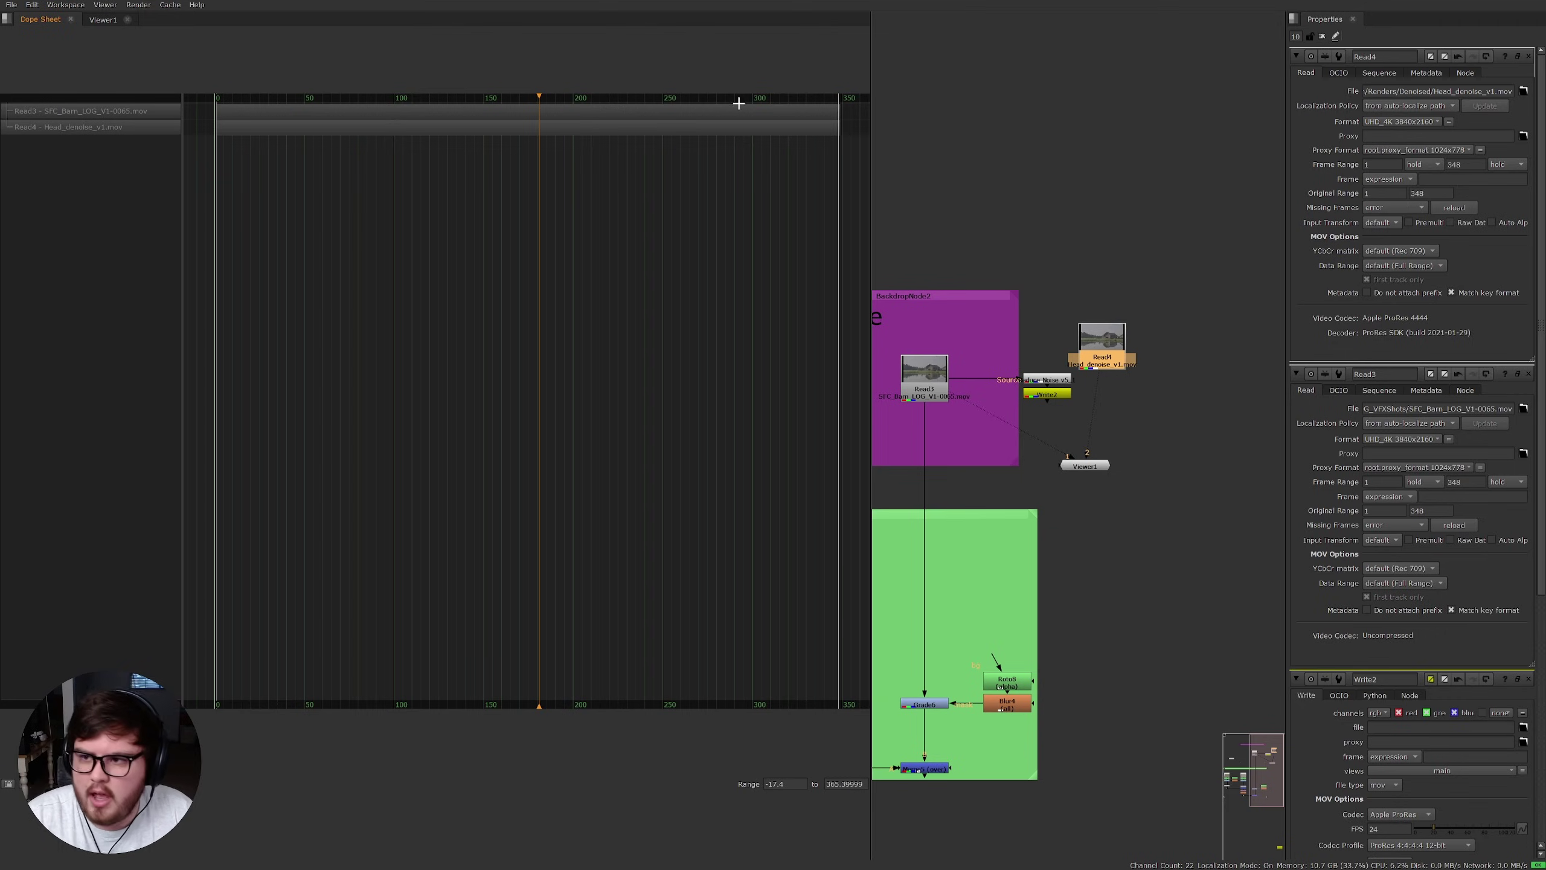
pyautogui.click(102, 19)
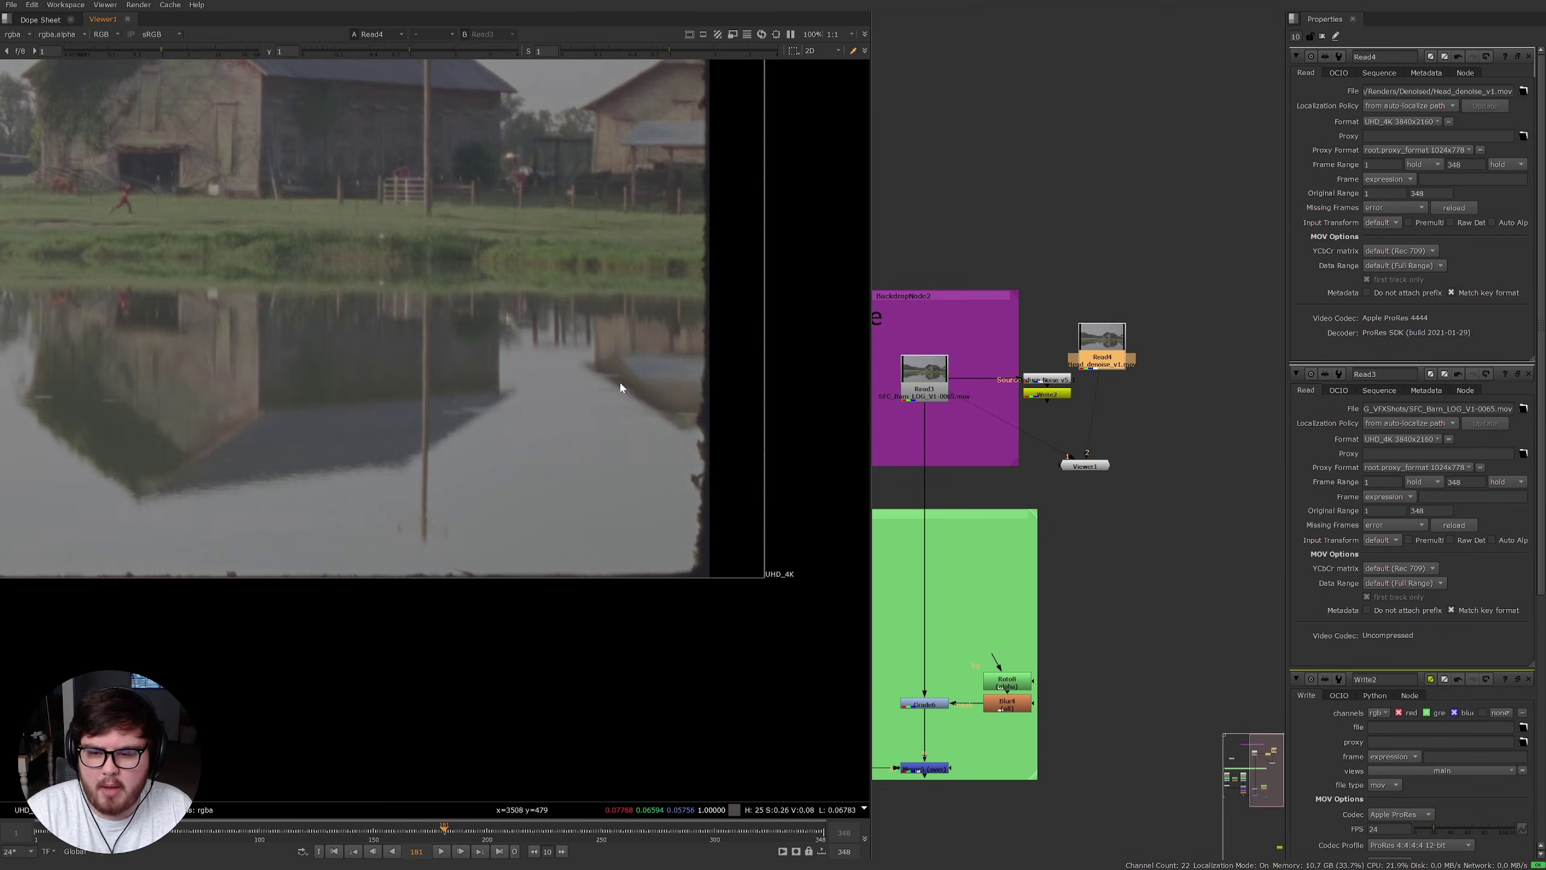
pyautogui.scroll(-3, 563, 375)
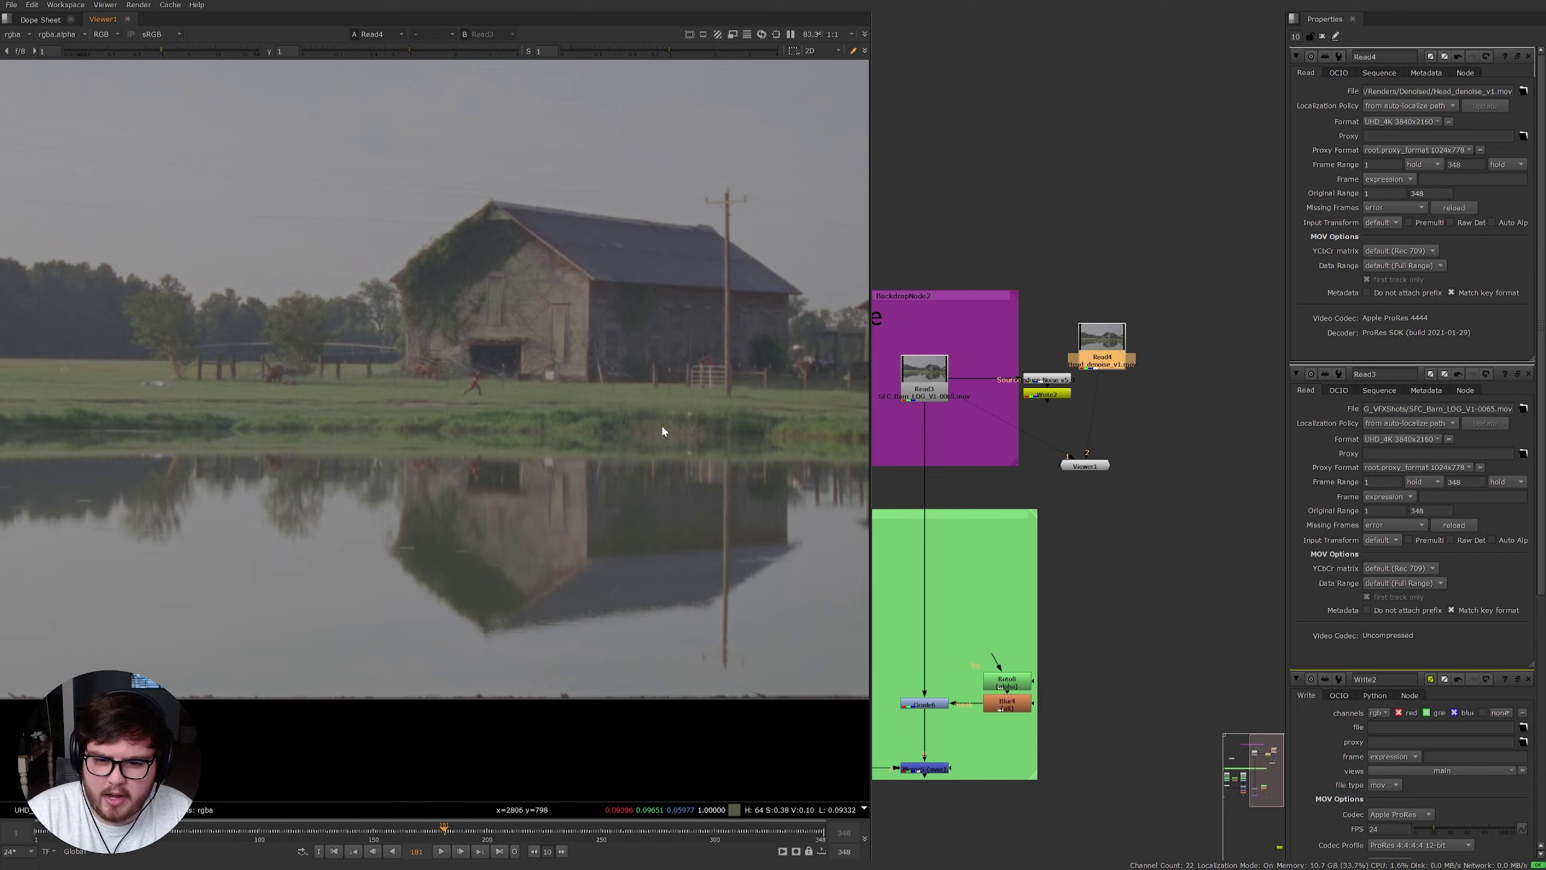
pyautogui.moveTo(553, 365); pyautogui.dragTo(633, 453, button='middle')
pyautogui.scroll(-2, 633, 453)
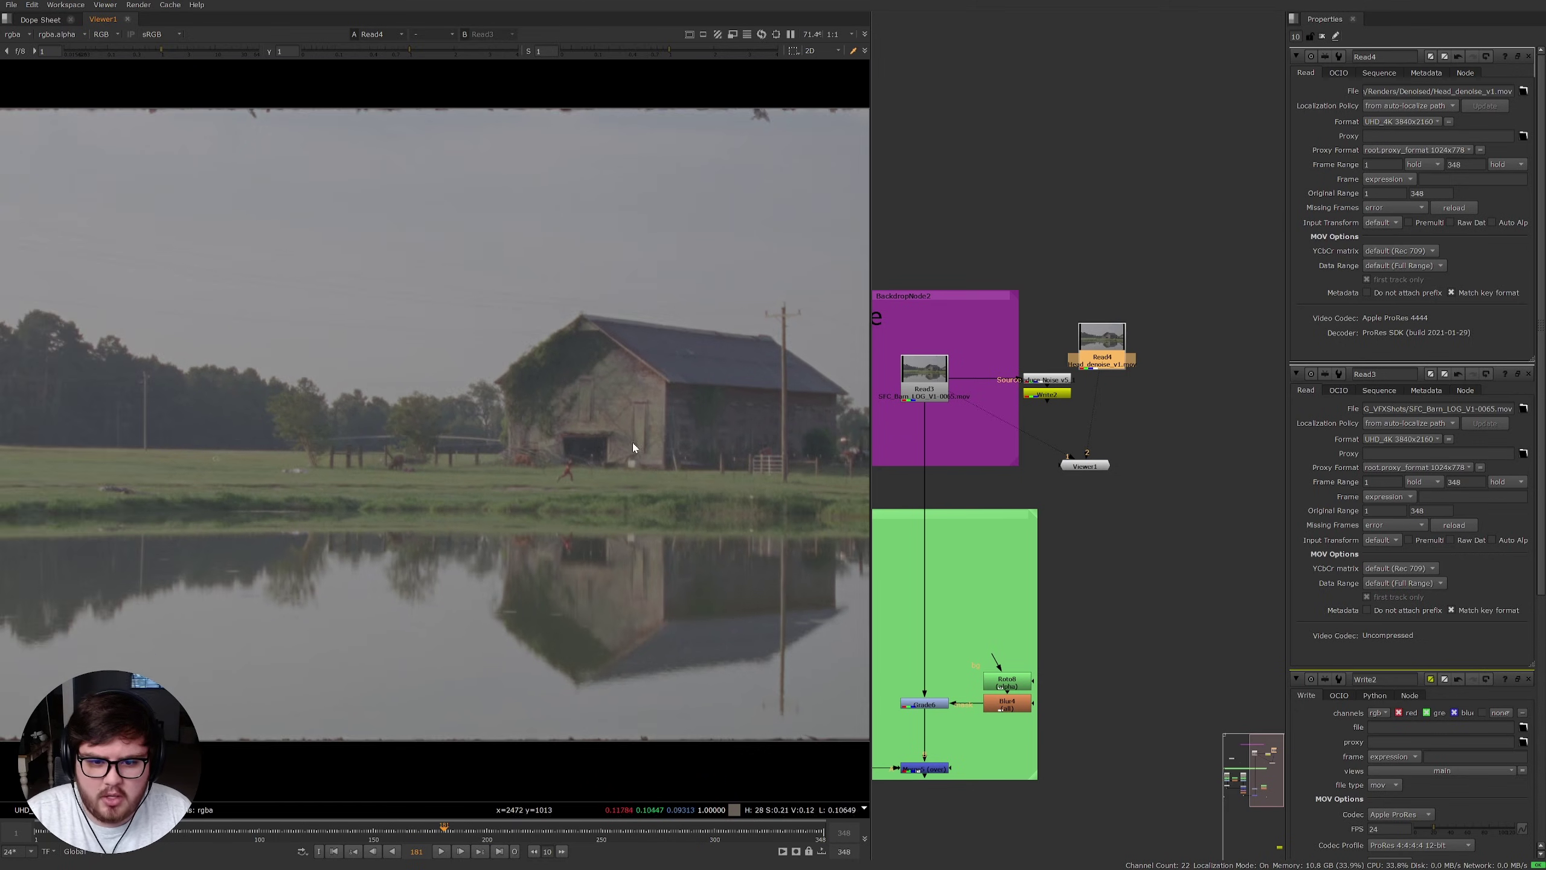
# Step: Duplicate the Footage and Cube node setups and place the copy beside the original
pyautogui.scroll(-5, 1105, 481)
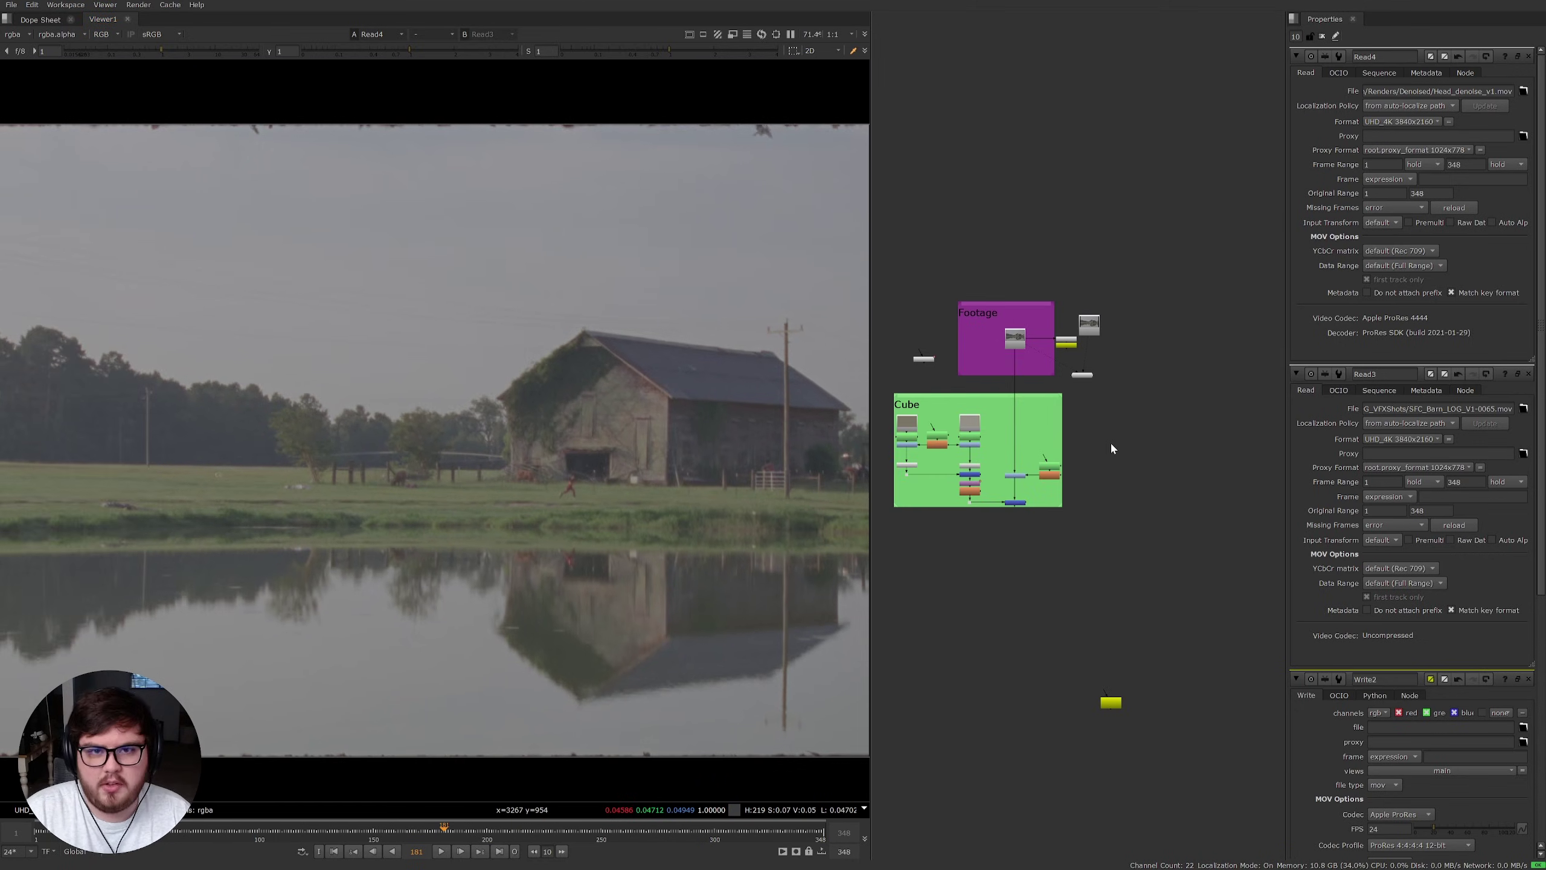
pyautogui.moveTo(1080, 453); pyautogui.dragTo(1111, 454, button='middle')
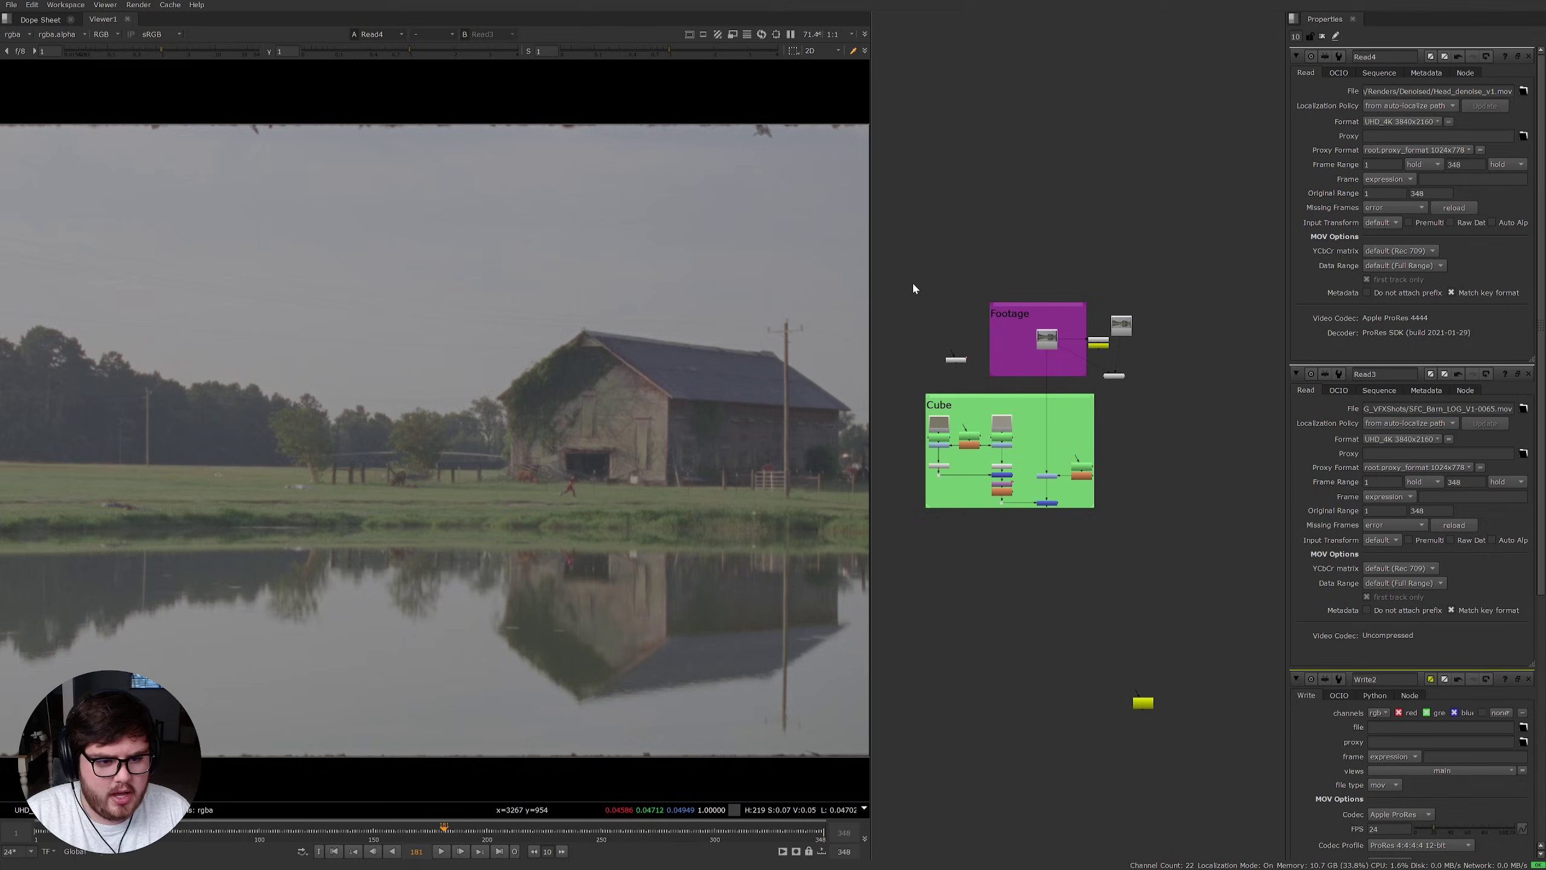
pyautogui.moveTo(909, 270); pyautogui.dragTo(1119, 526)
pyautogui.moveTo(1255, 371); pyautogui.dragTo(1151, 387, button='middle')
pyautogui.click(1151, 388)
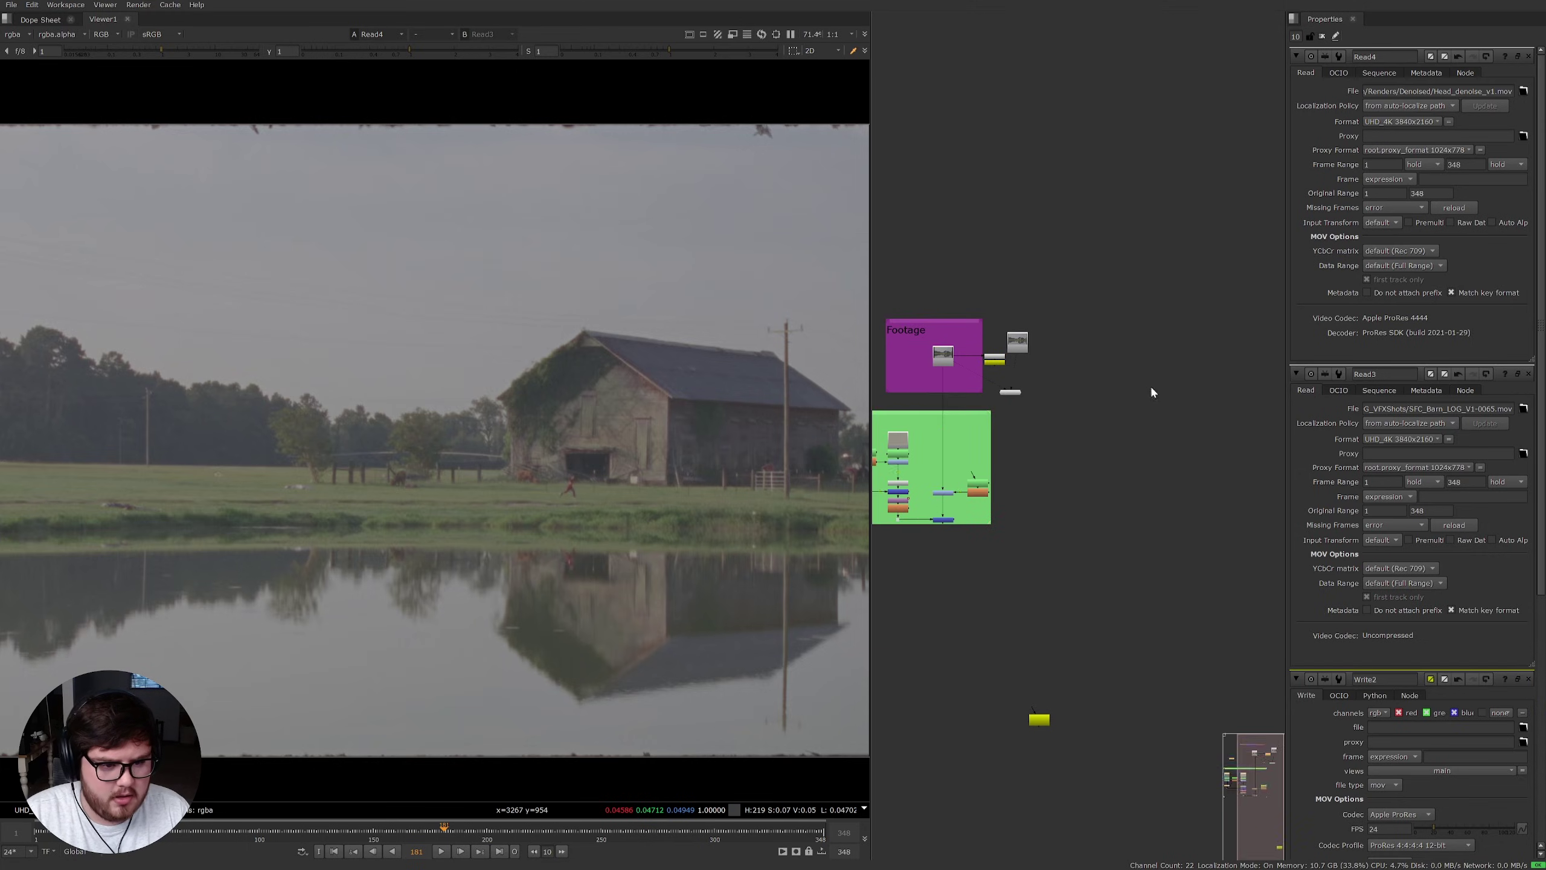
pyautogui.hotkey('ctrl', 'v')
pyautogui.moveTo(1157, 348); pyautogui.dragTo(1134, 432)
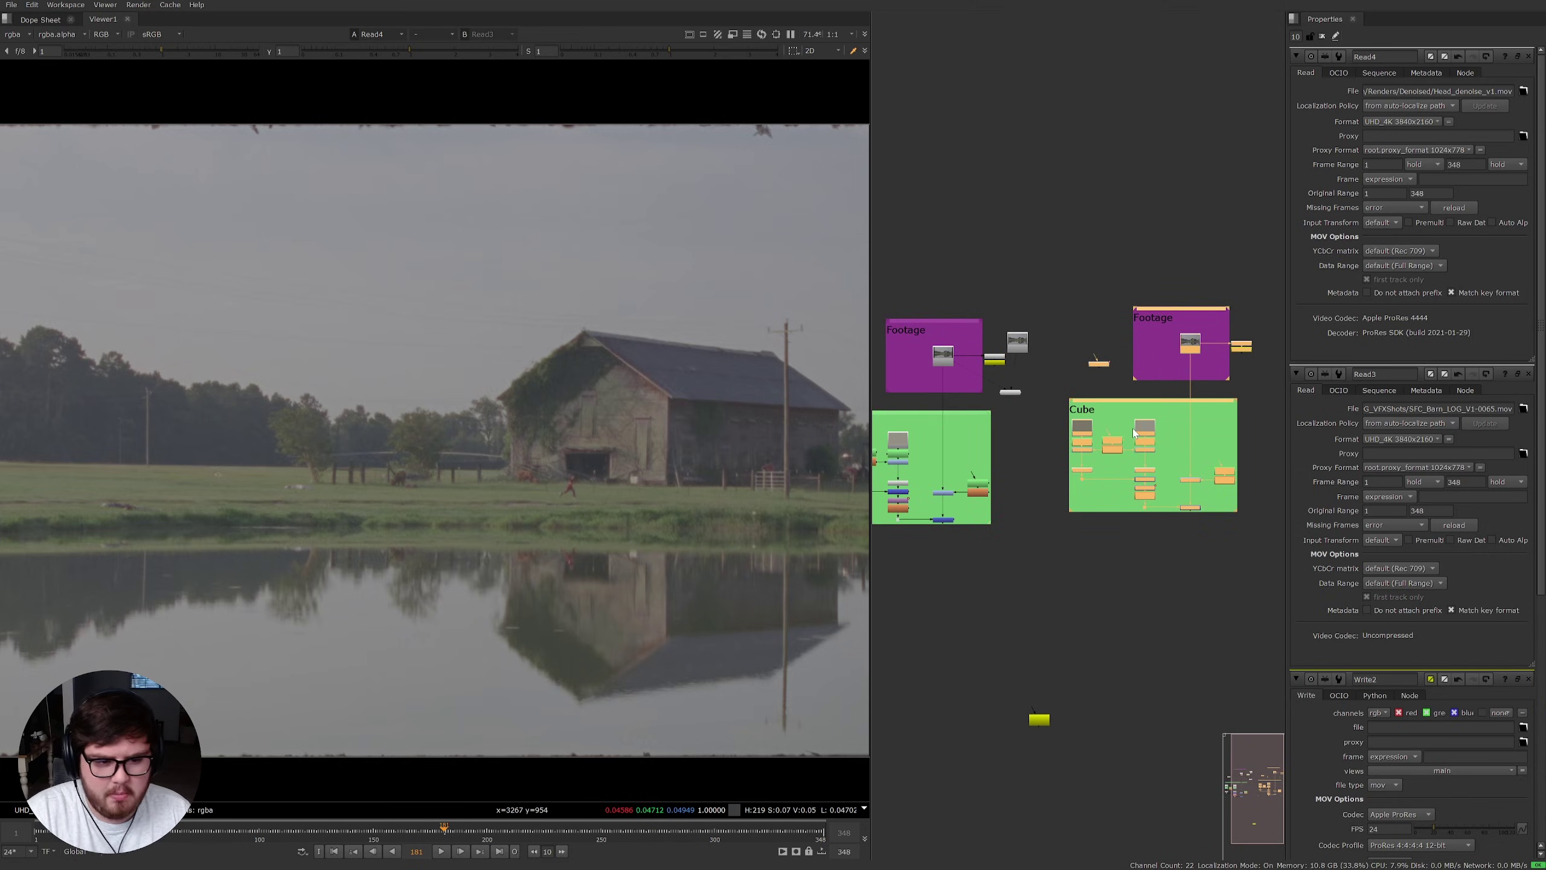
pyautogui.moveTo(1181, 507); pyautogui.dragTo(1076, 526, button='middle')
pyautogui.click(1076, 526)
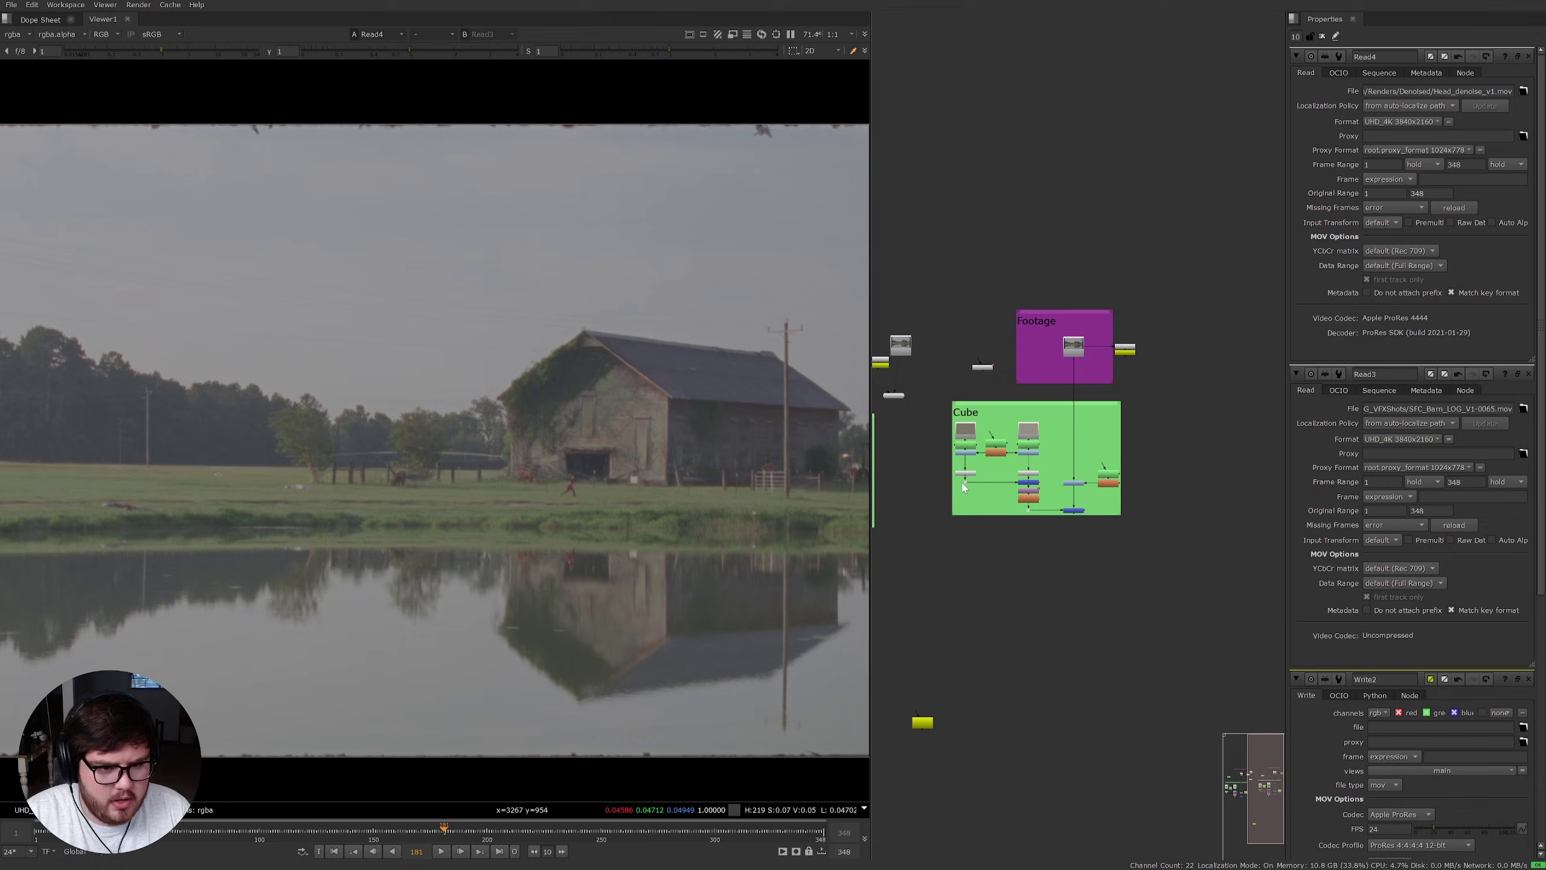
# Step: Show the duplicated setup's SFC_Barn_LOG_V1-0065.mov footage in the viewer
pyautogui.moveTo(978, 403); pyautogui.dragTo(990, 409, button='middle')
pyautogui.scroll(3, 1017, 408)
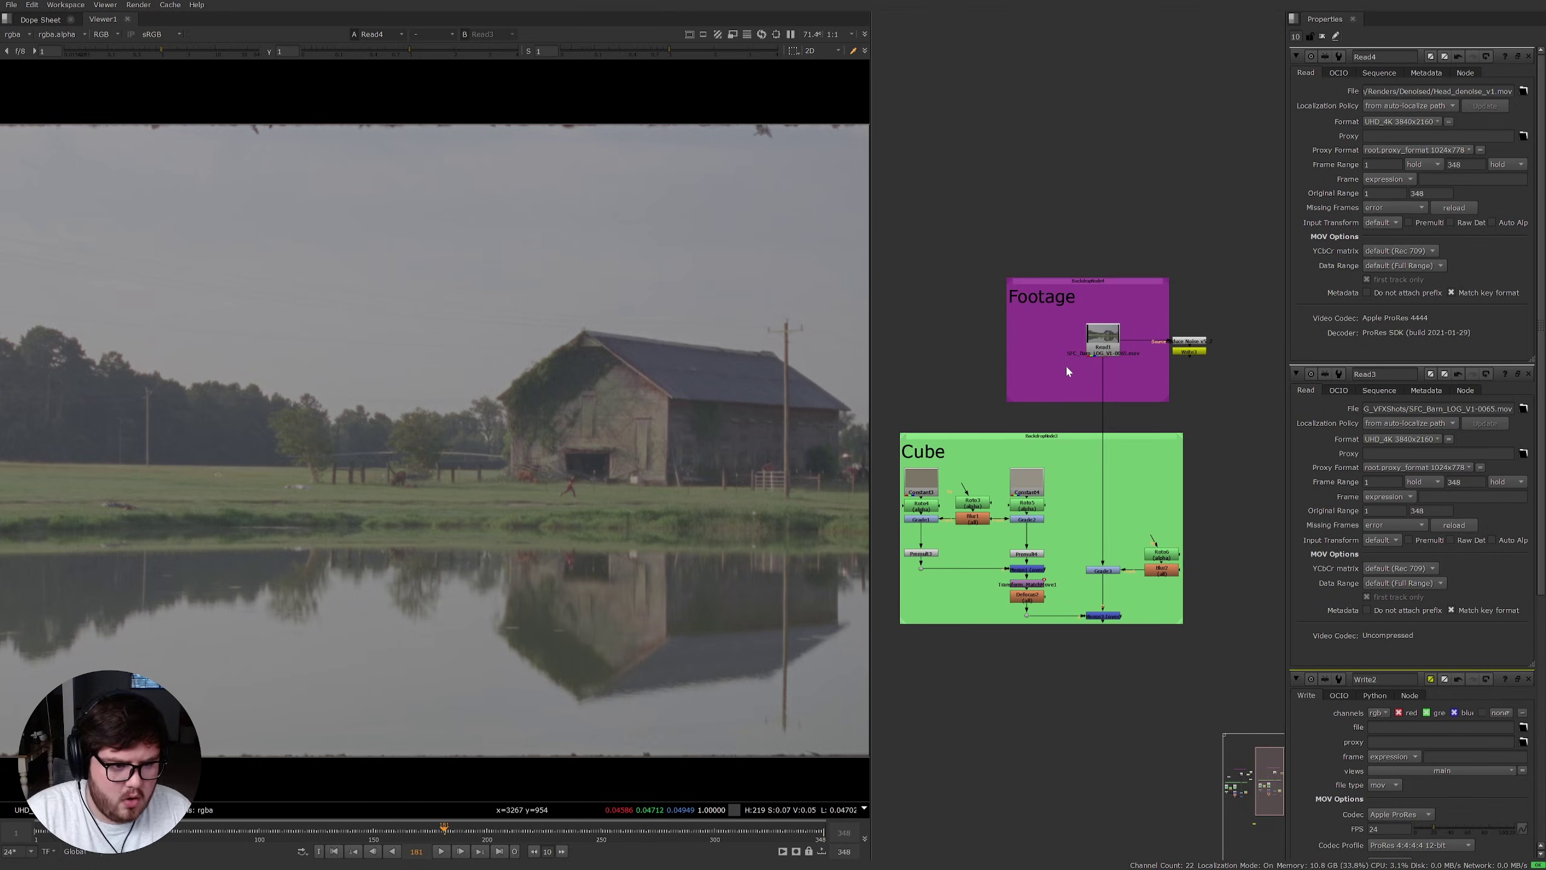
pyautogui.click(1103, 347)
pyautogui.press('1')
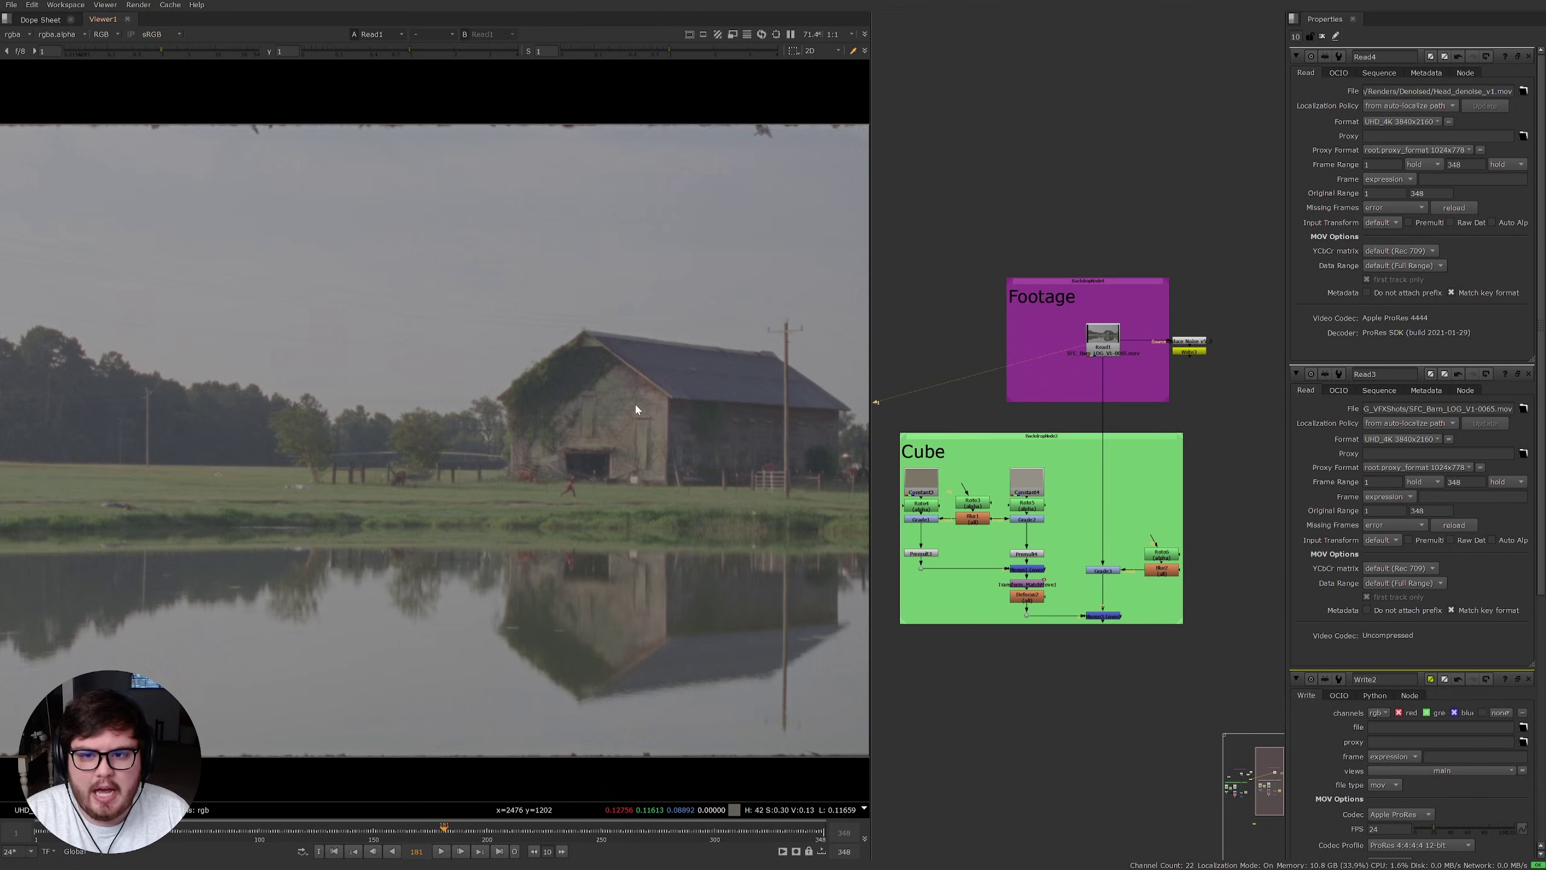
# Step: Inspect the duplicated setup's defocused cube on its own and show its final merge over the footage
pyautogui.moveTo(1073, 619); pyautogui.dragTo(1094, 563, button='middle')
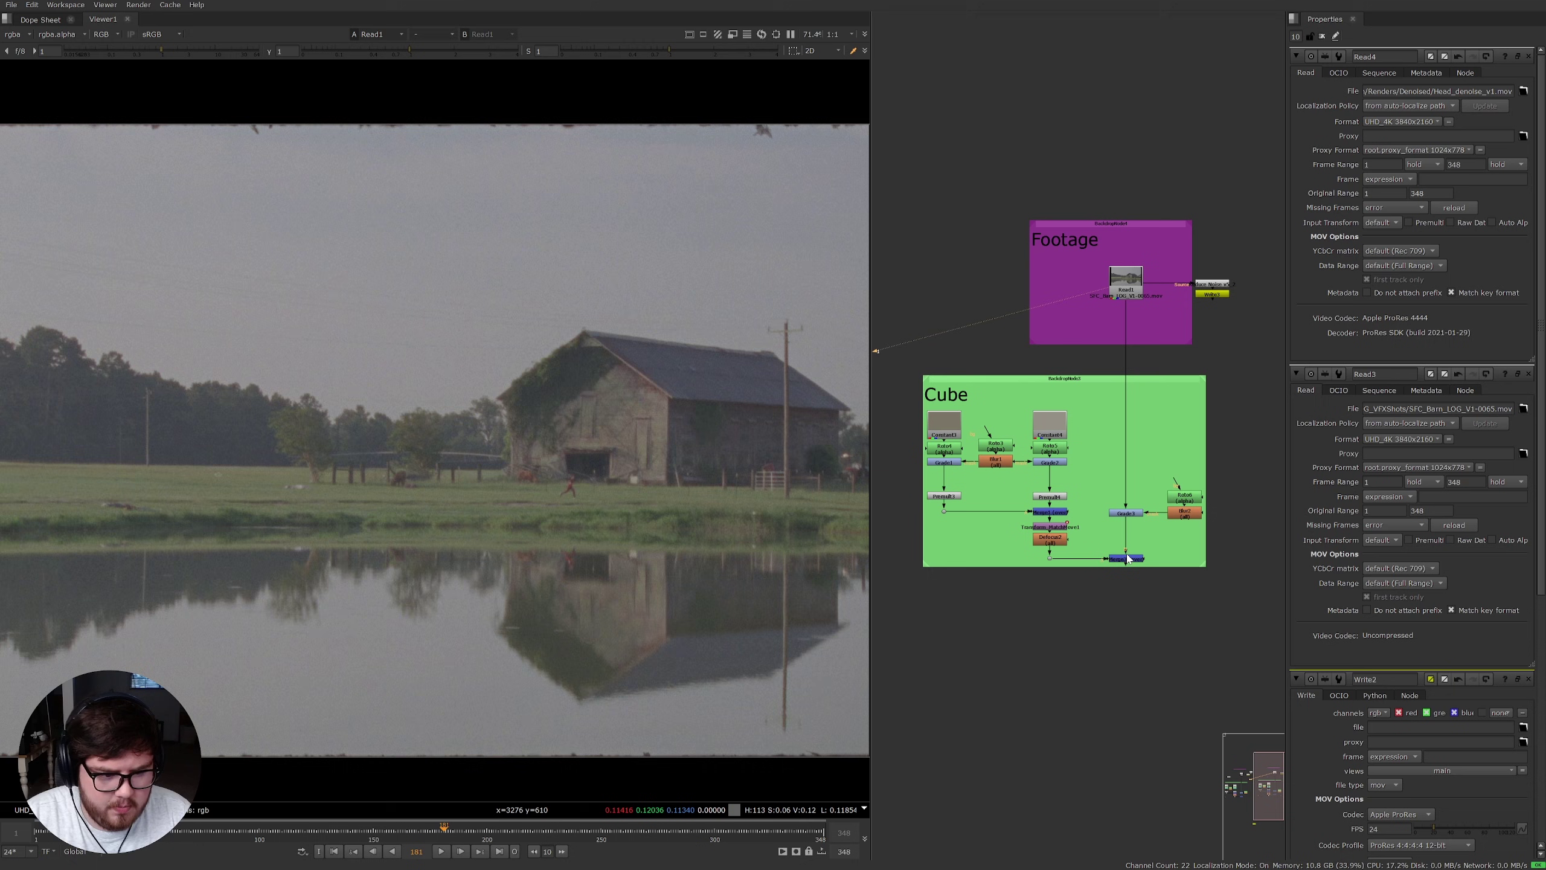
pyautogui.click(1050, 537)
pyautogui.press('1')
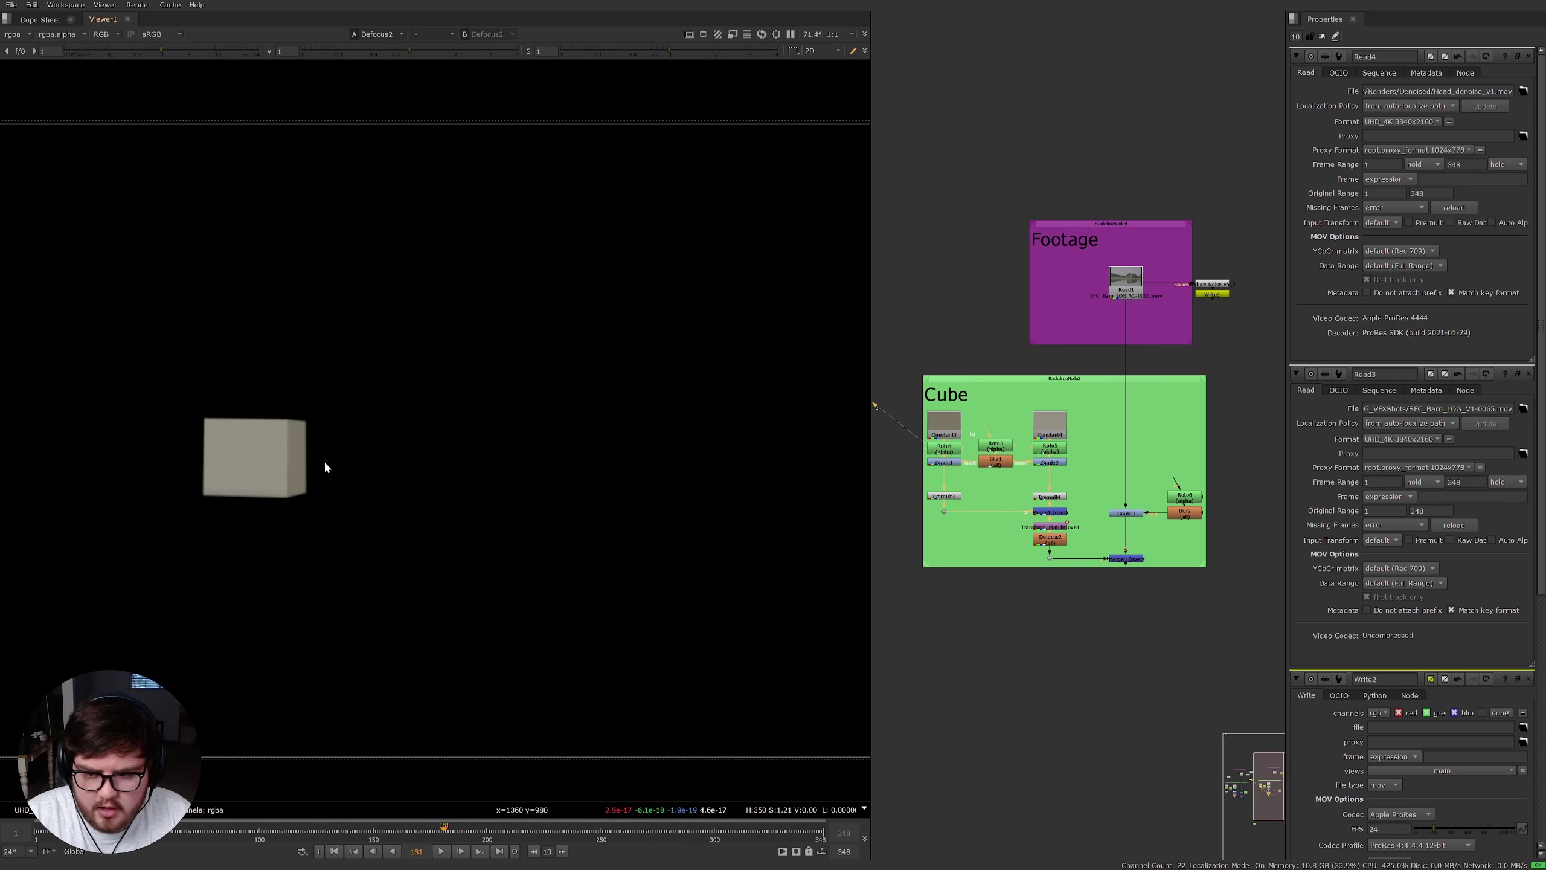
pyautogui.scroll(5, 272, 479)
pyautogui.moveTo(239, 468); pyautogui.dragTo(449, 497, button='middle')
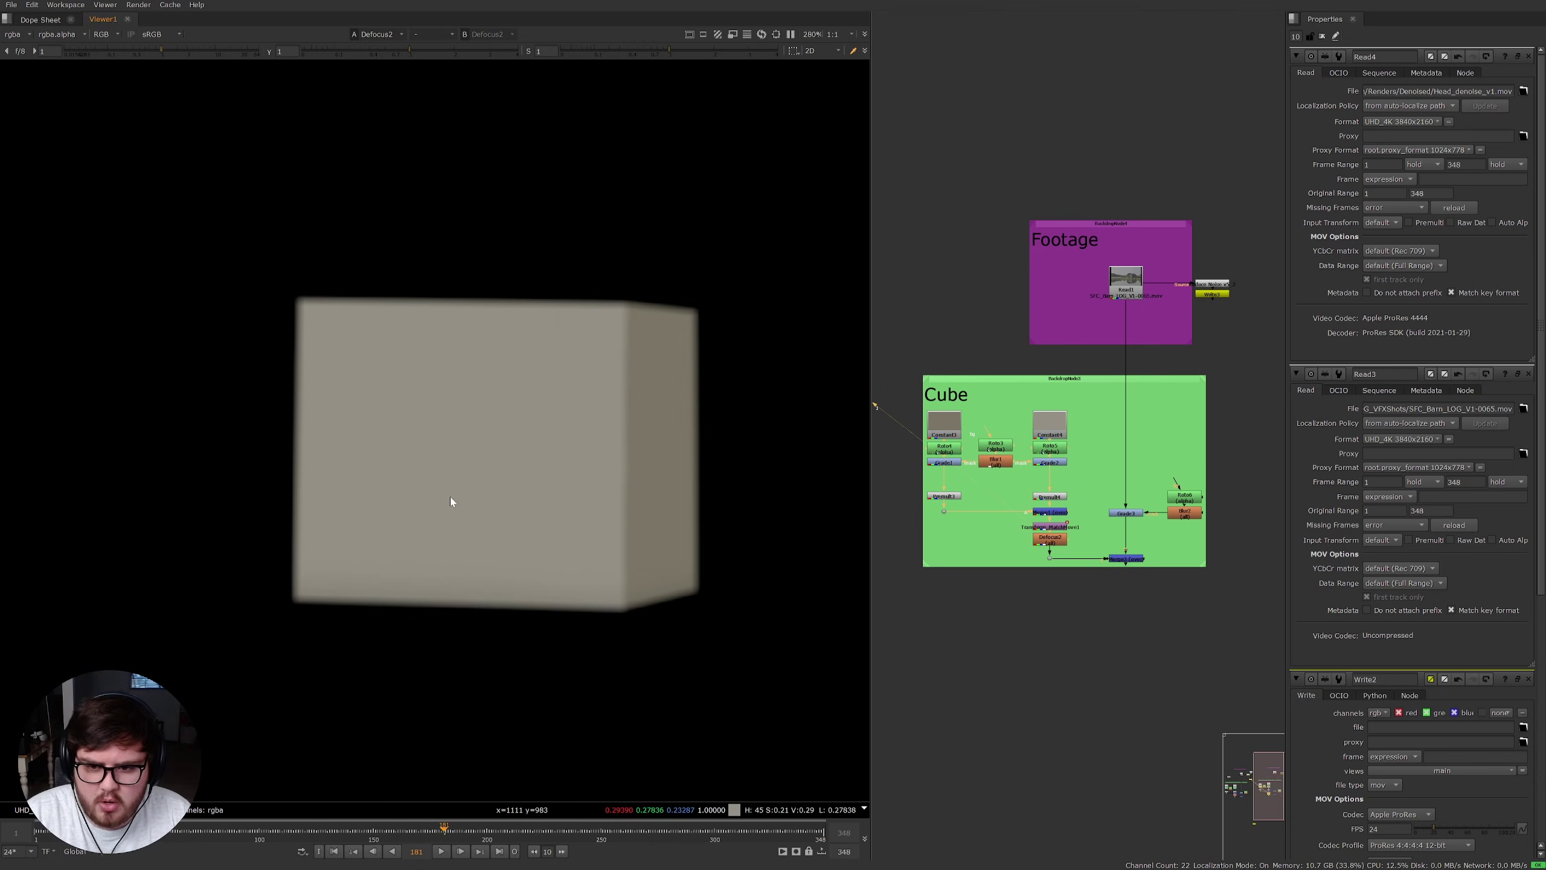
pyautogui.click(1126, 559)
pyautogui.press('1')
# Step: Move the Head_denoise_v1.mov Read node into the duplicated Footage backdrop
pyautogui.moveTo(1108, 587); pyautogui.dragTo(1149, 556, button='middle')
pyautogui.scroll(-1, 1150, 556)
pyautogui.moveTo(966, 384); pyautogui.dragTo(1203, 609)
pyautogui.moveTo(972, 317); pyautogui.dragTo(1151, 331)
pyautogui.scroll(4, 1187, 336)
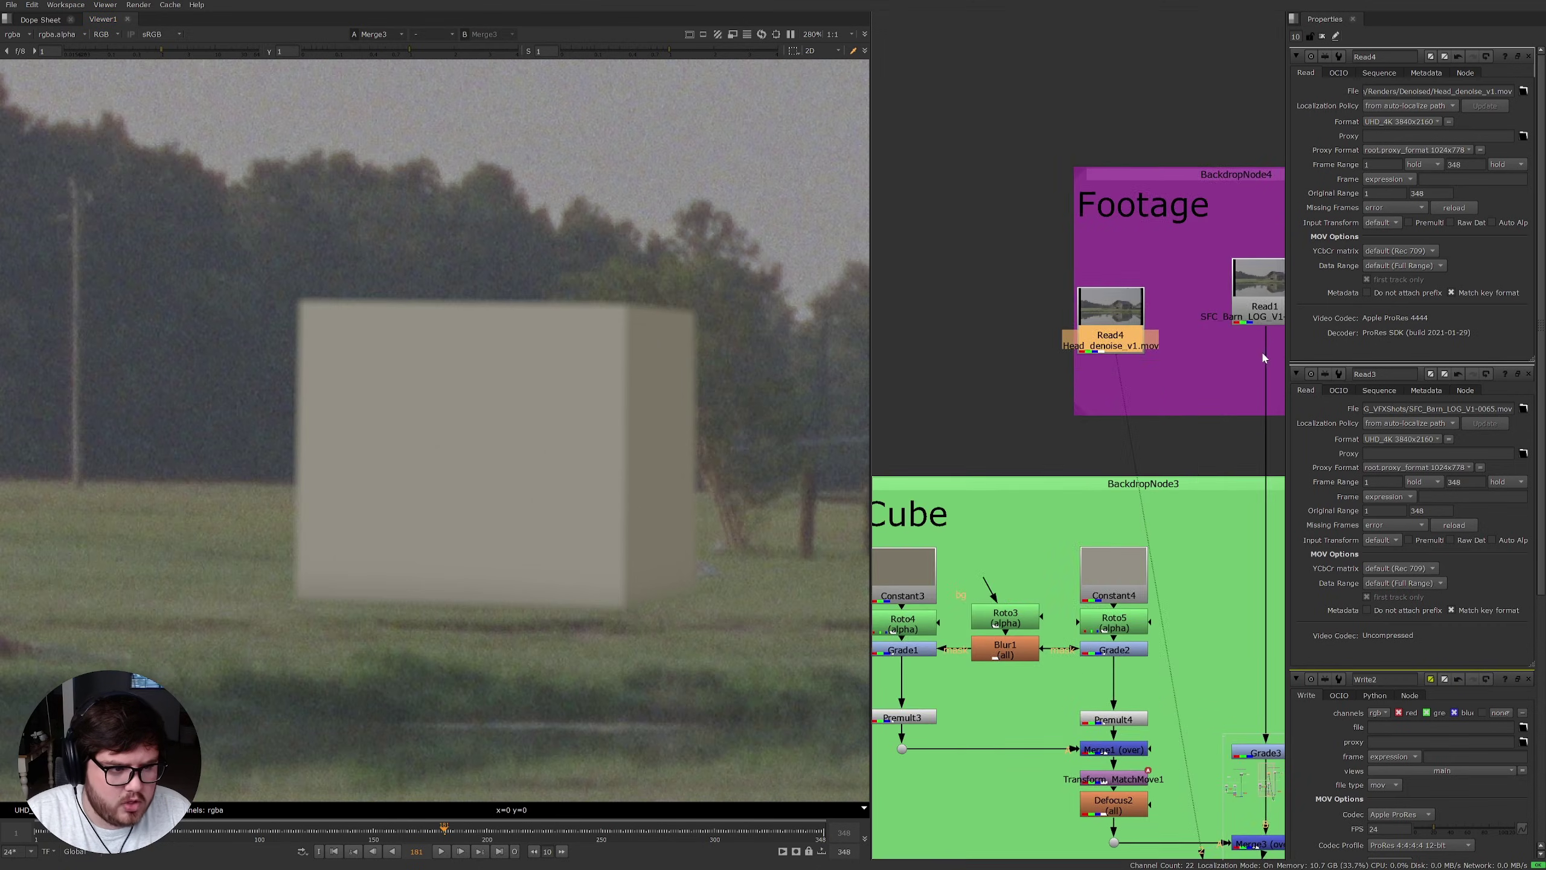
# Step: Delete the copied Reduce Noise and Write nodes beside the duplicated Footage backdrop
pyautogui.moveTo(1261, 351); pyautogui.dragTo(1077, 361, button='middle')
pyautogui.click(1079, 321)
pyautogui.moveTo(1179, 374); pyautogui.dragTo(1111, 362, button='middle')
pyautogui.moveTo(1104, 245); pyautogui.dragTo(1242, 358)
pyautogui.press('Delete')
pyautogui.moveTo(1073, 355); pyautogui.dragTo(1190, 358, button='middle')
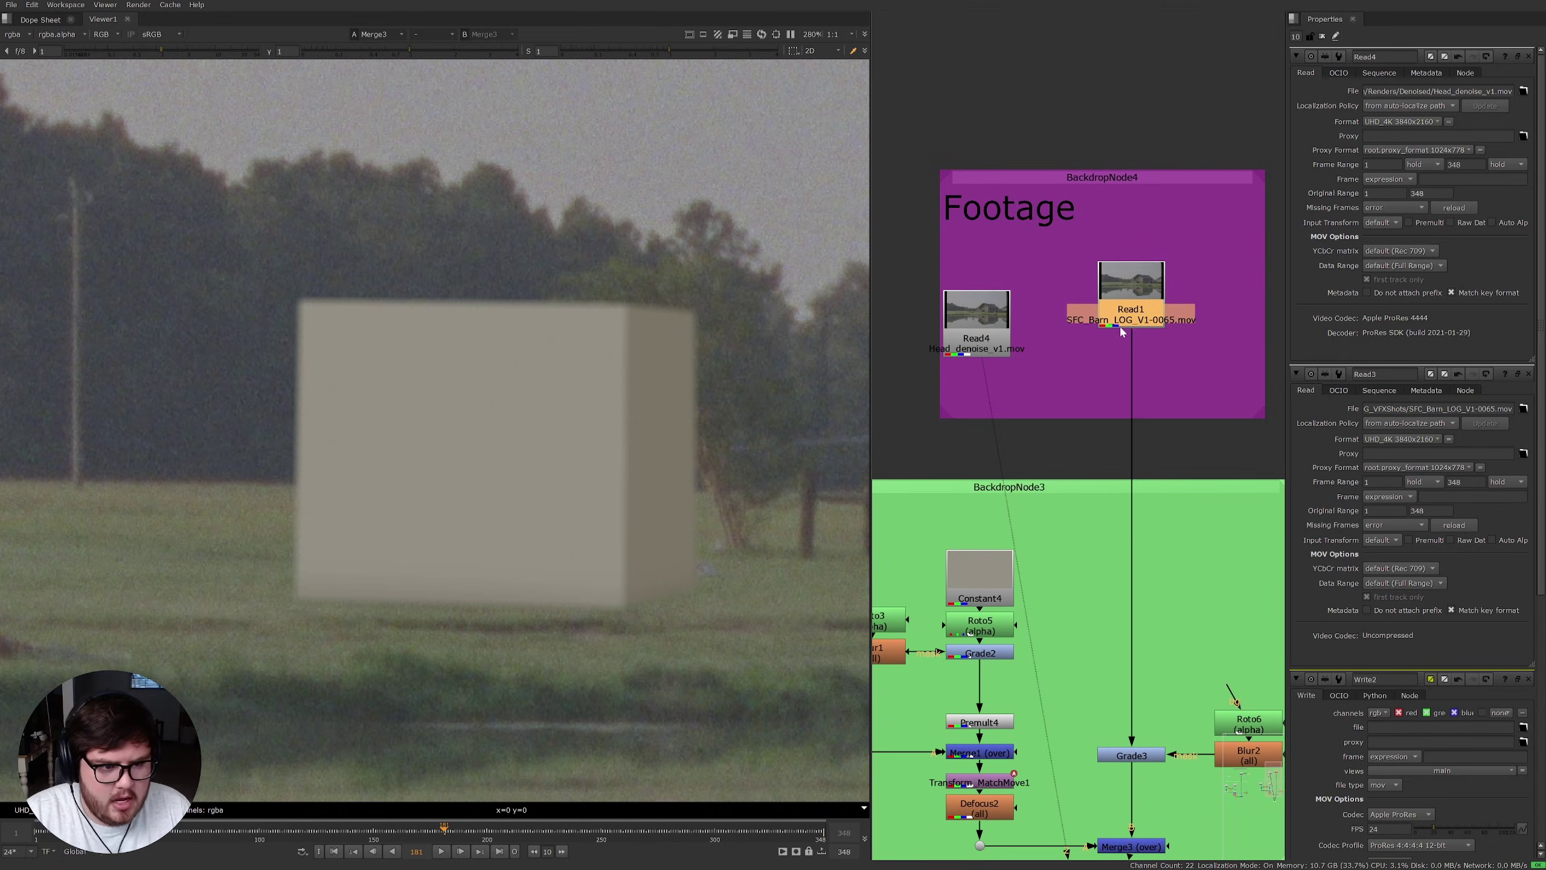
# Step: Move the SFC_Barn_LOG_V1-0065.mov Read node out of the Footage backdrop and feed the cube composite from Head_denoise_v1.mov
pyautogui.moveTo(1134, 334); pyautogui.dragTo(1268, 172)
pyautogui.scroll(-3, 1181, 275)
pyautogui.moveTo(1160, 476); pyautogui.dragTo(1145, 423, button='middle')
pyautogui.click(1114, 650)
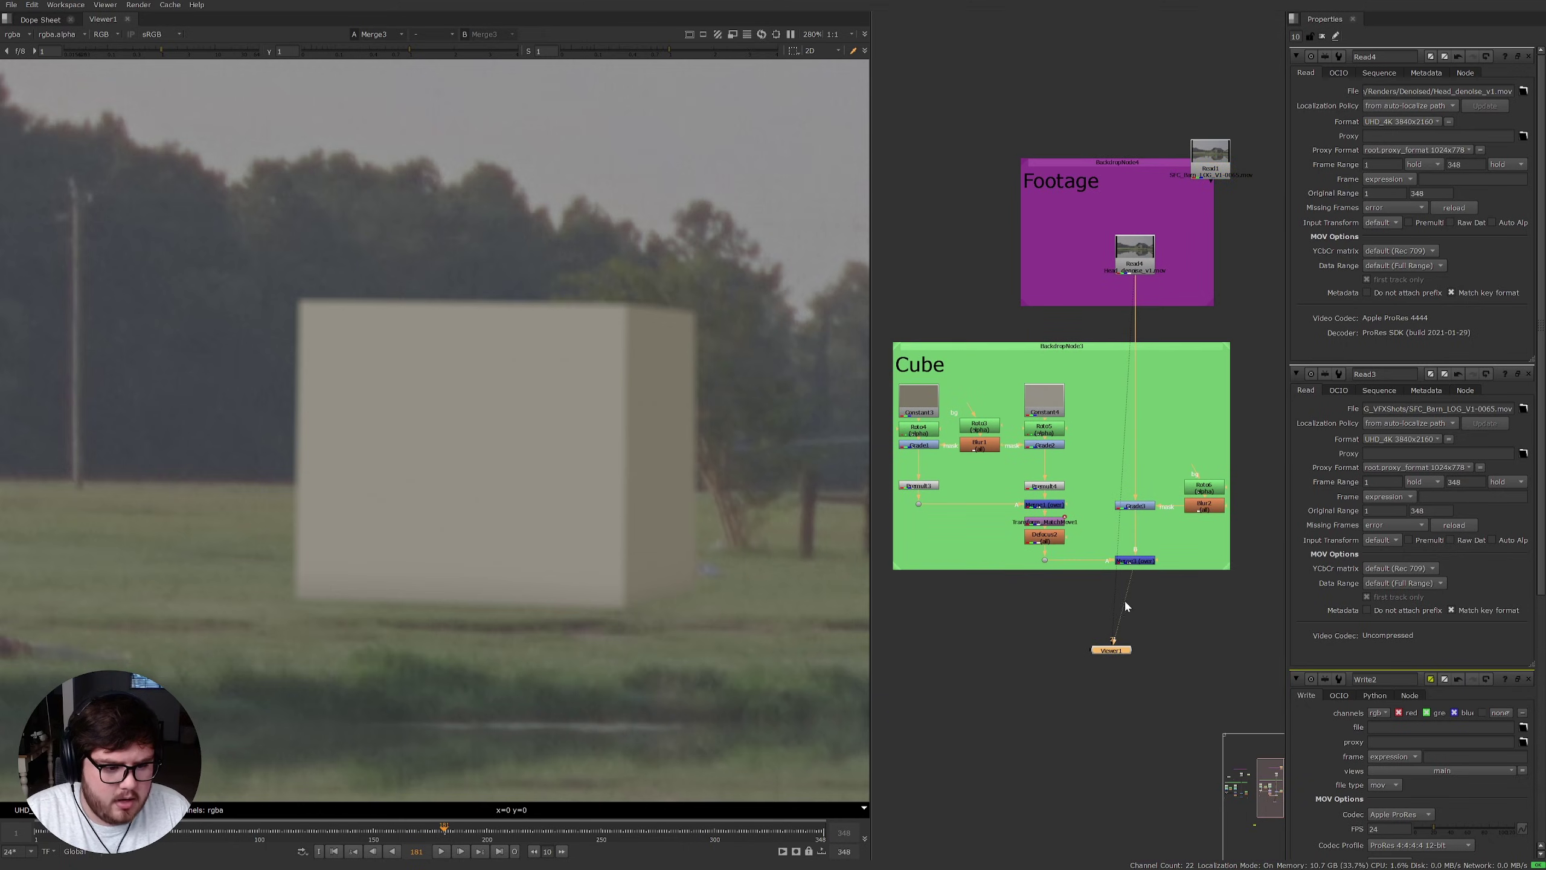
pyautogui.scroll(-3, 643, 482)
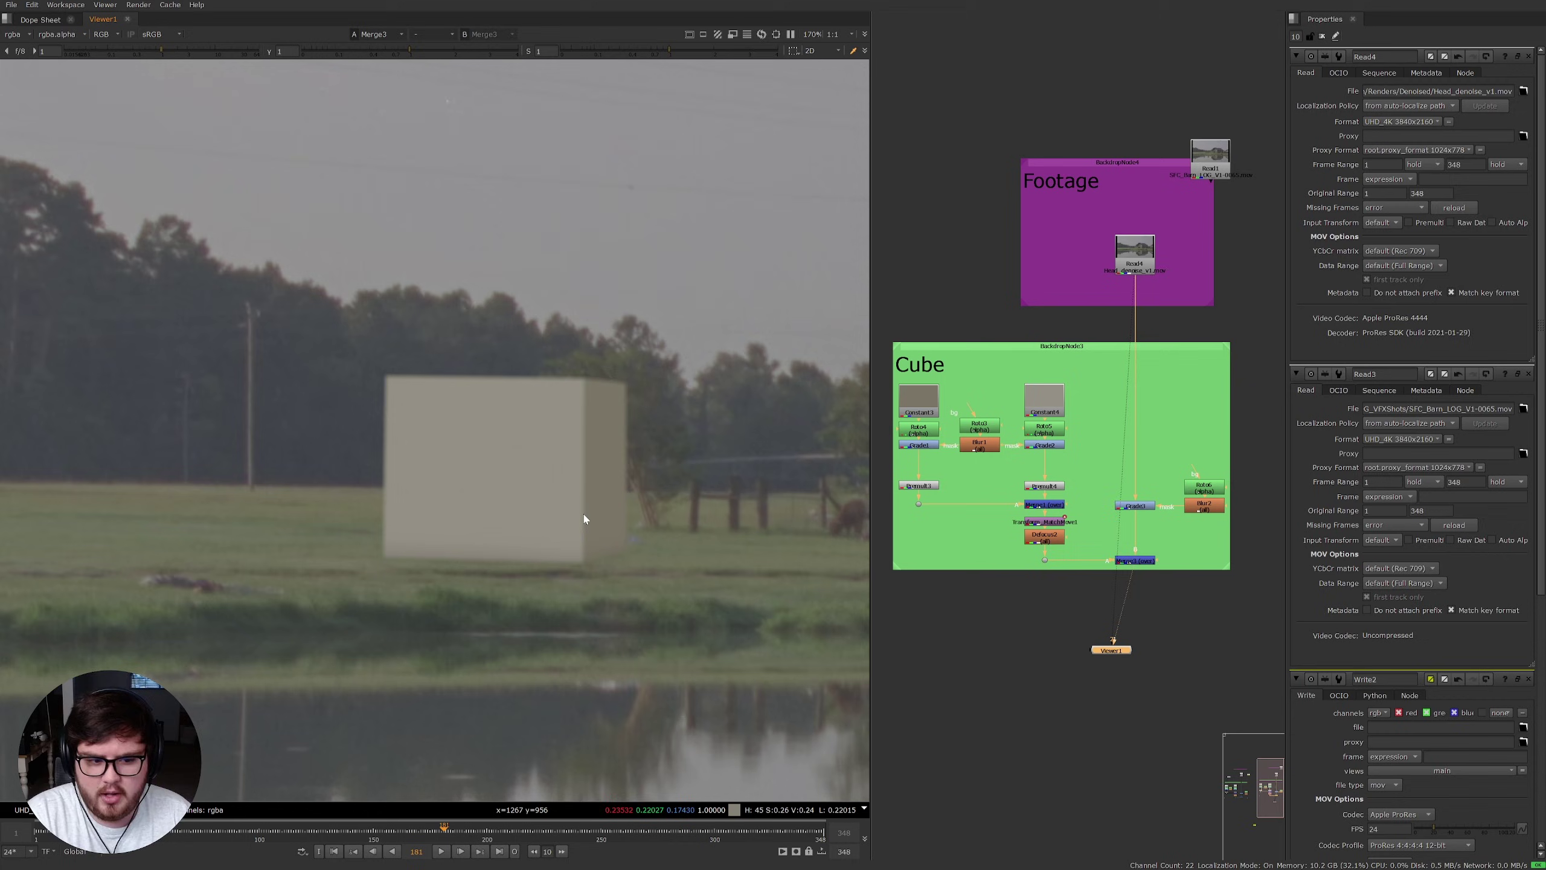
pyautogui.scroll(3, 618, 503)
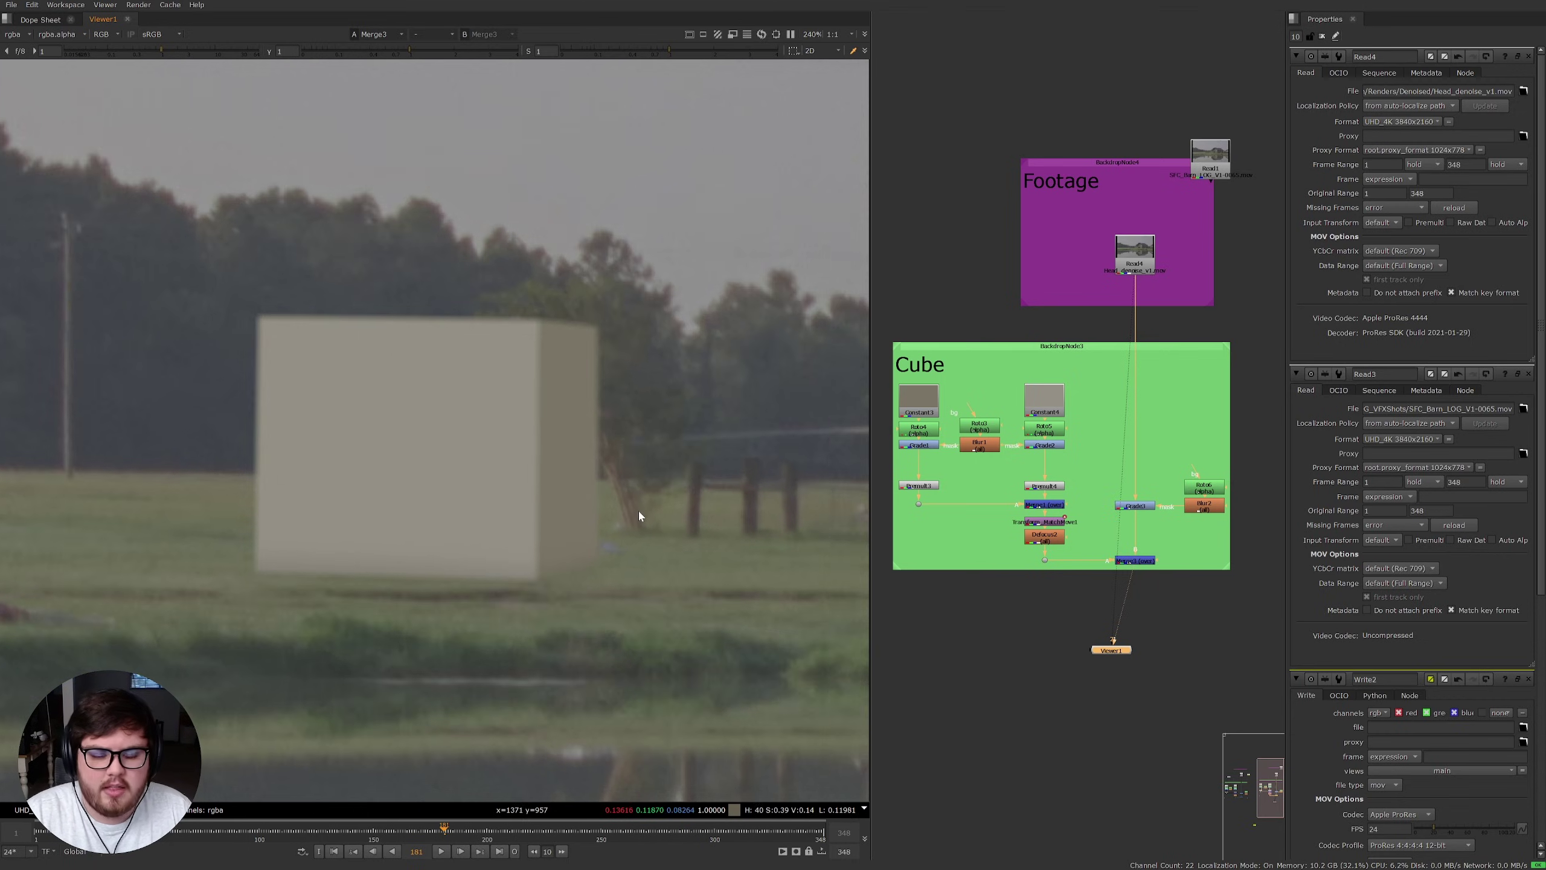
pyautogui.scroll(-3, 646, 509)
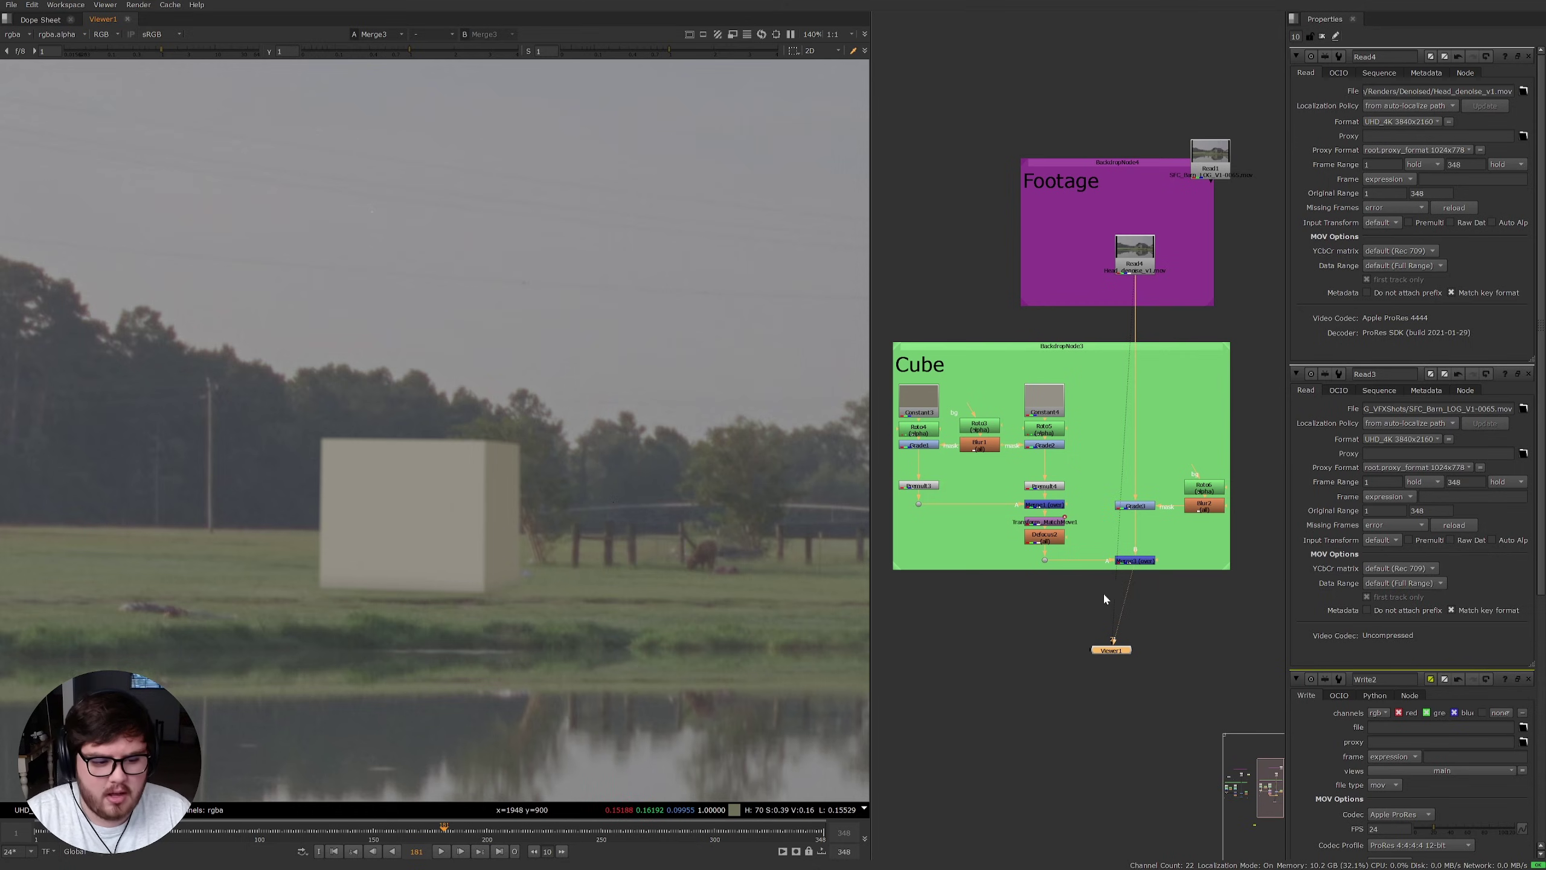
# Step: Try a Tracker node connected to the Head_denoise_v1.mov footage, view it and delete it
pyautogui.click(1206, 317)
pyautogui.press('Tab')
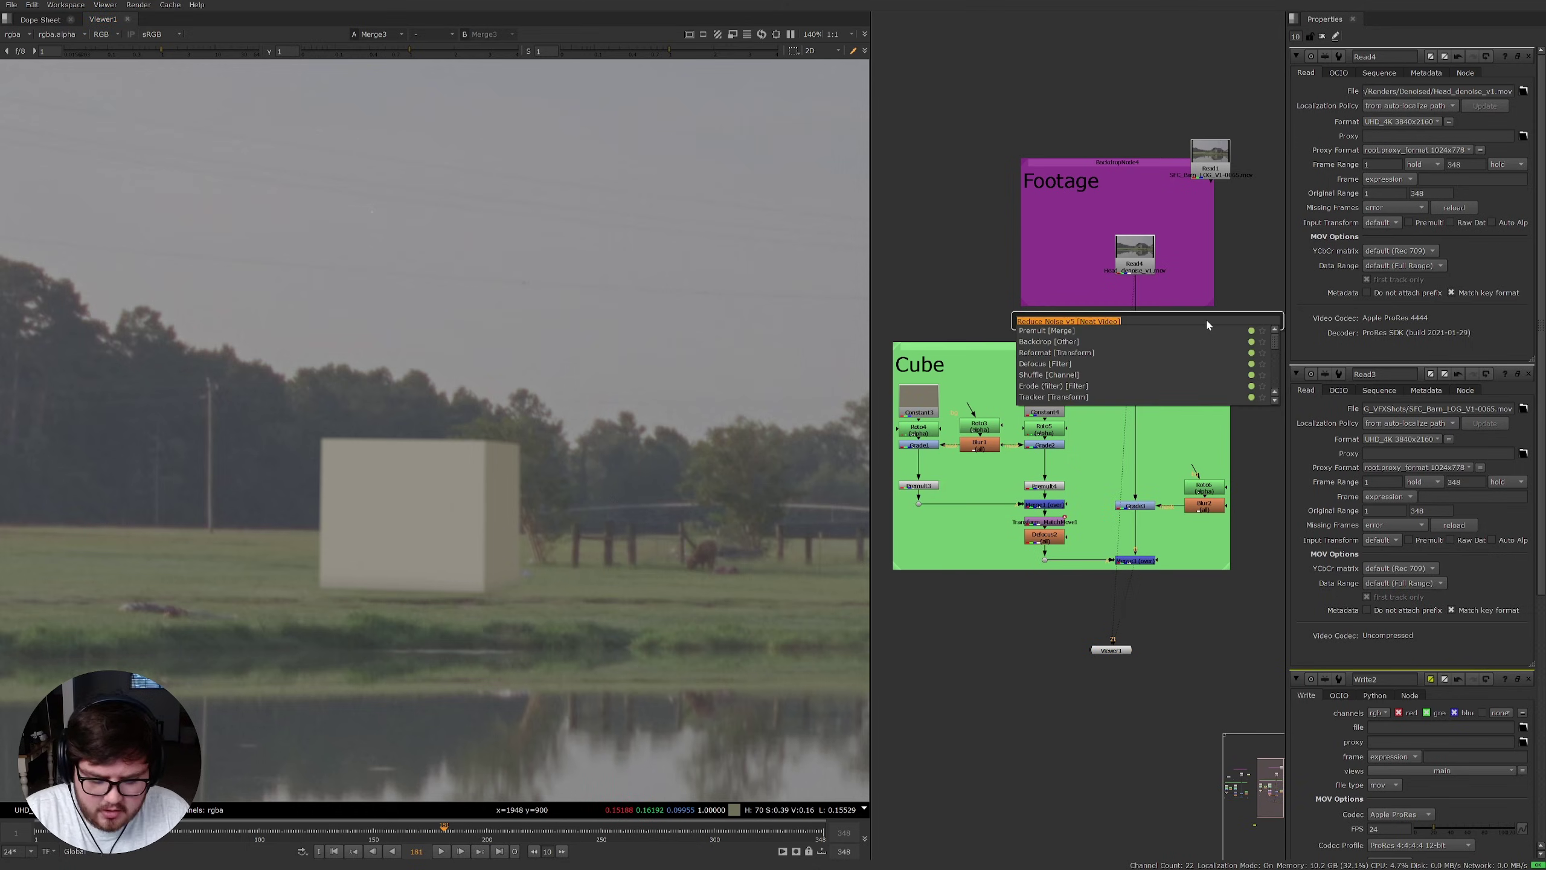
pyautogui.write('tracker')
pyautogui.press('Down')
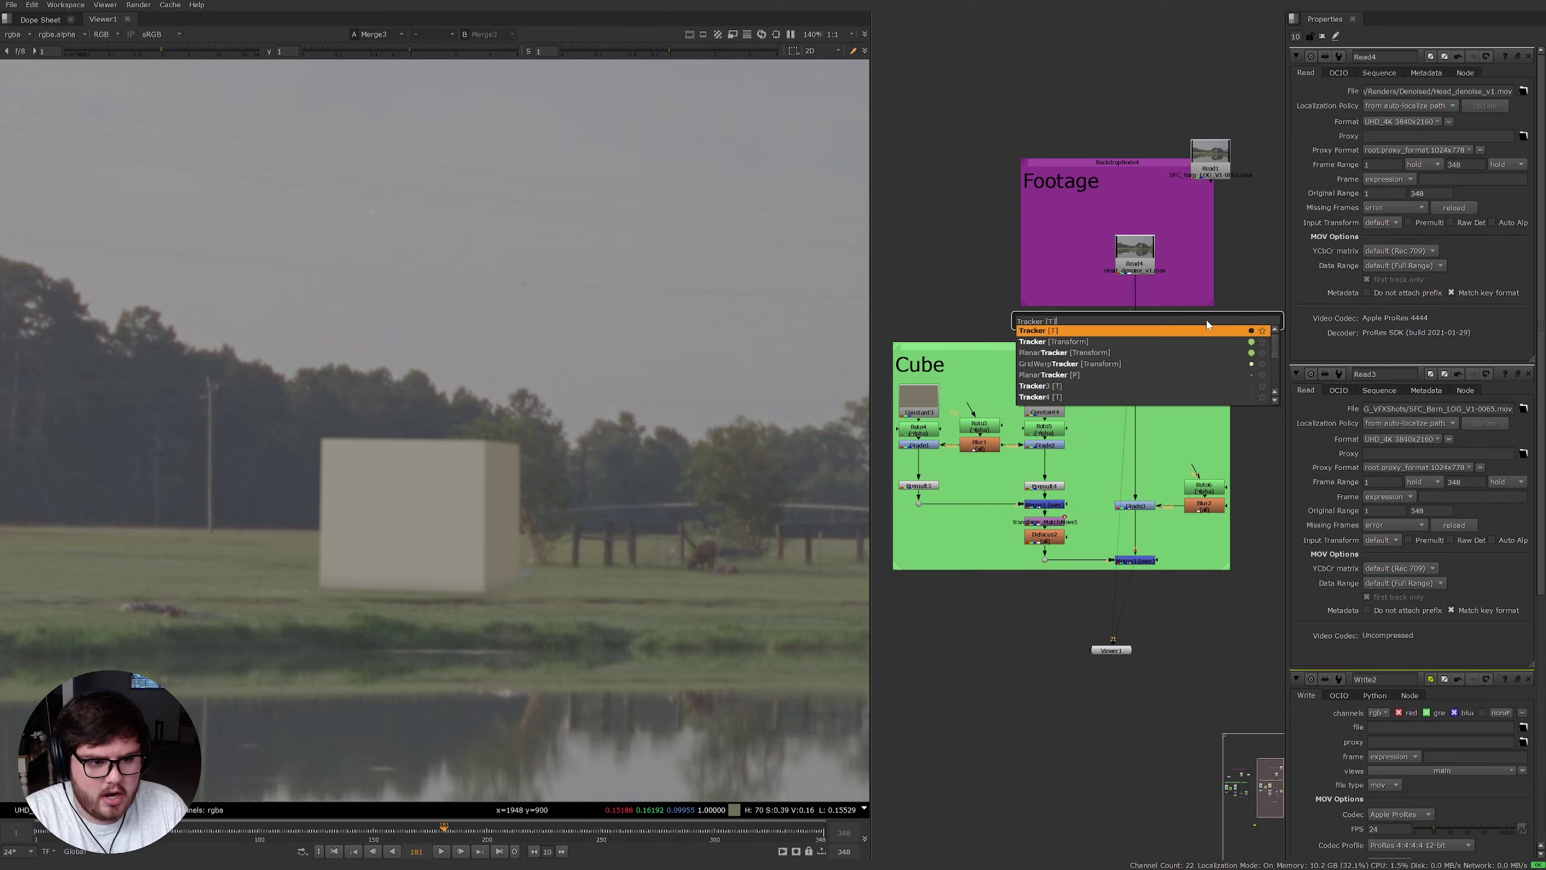
pyautogui.press('Return')
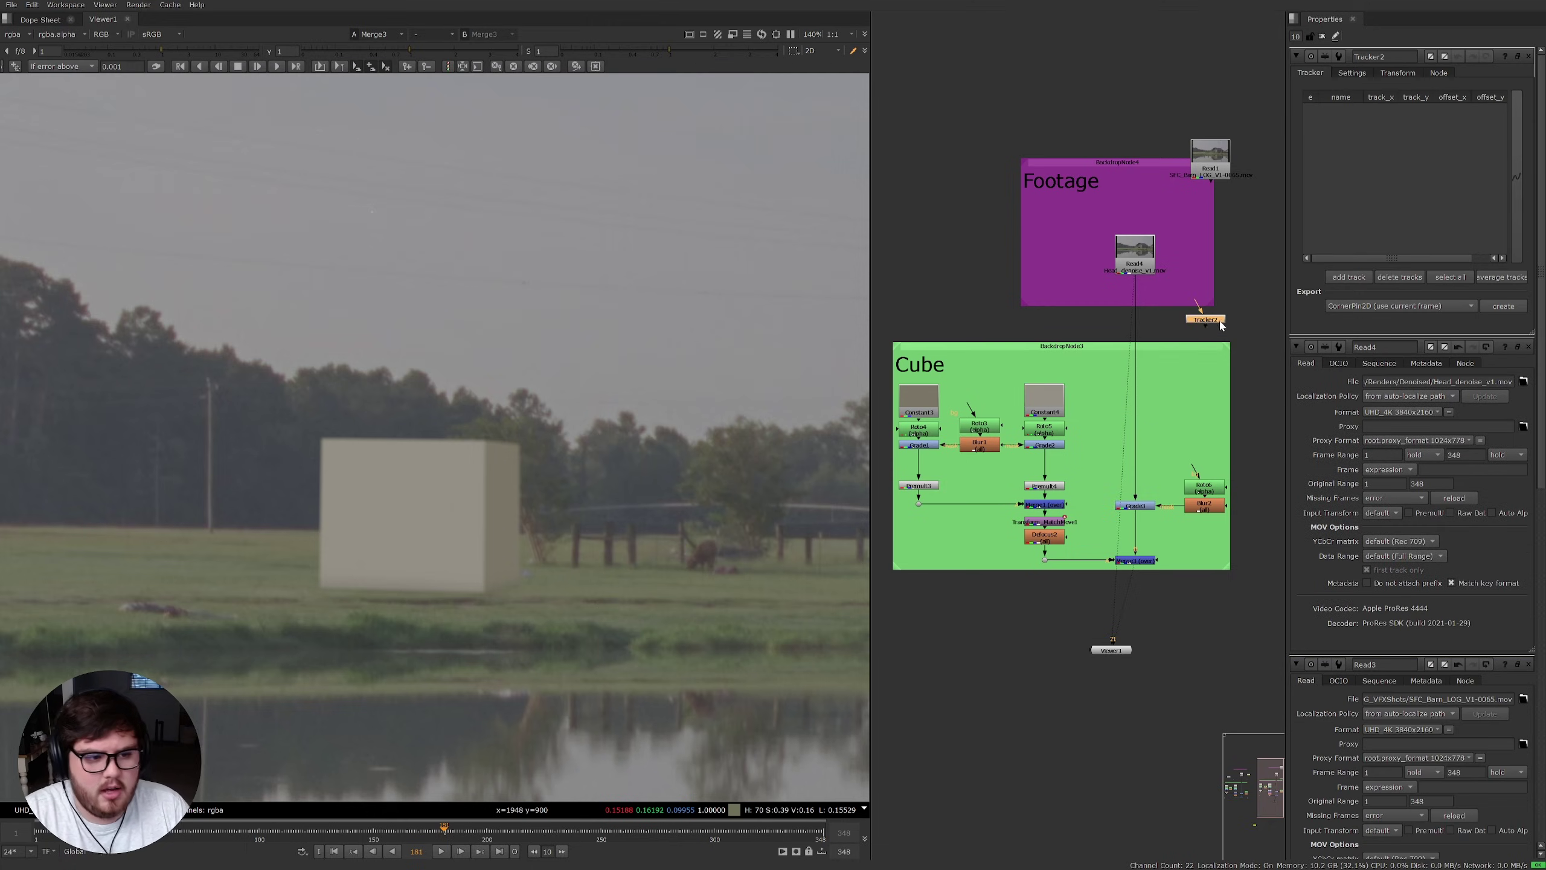
pyautogui.moveTo(1138, 271); pyautogui.dragTo(1137, 268)
pyautogui.press('1')
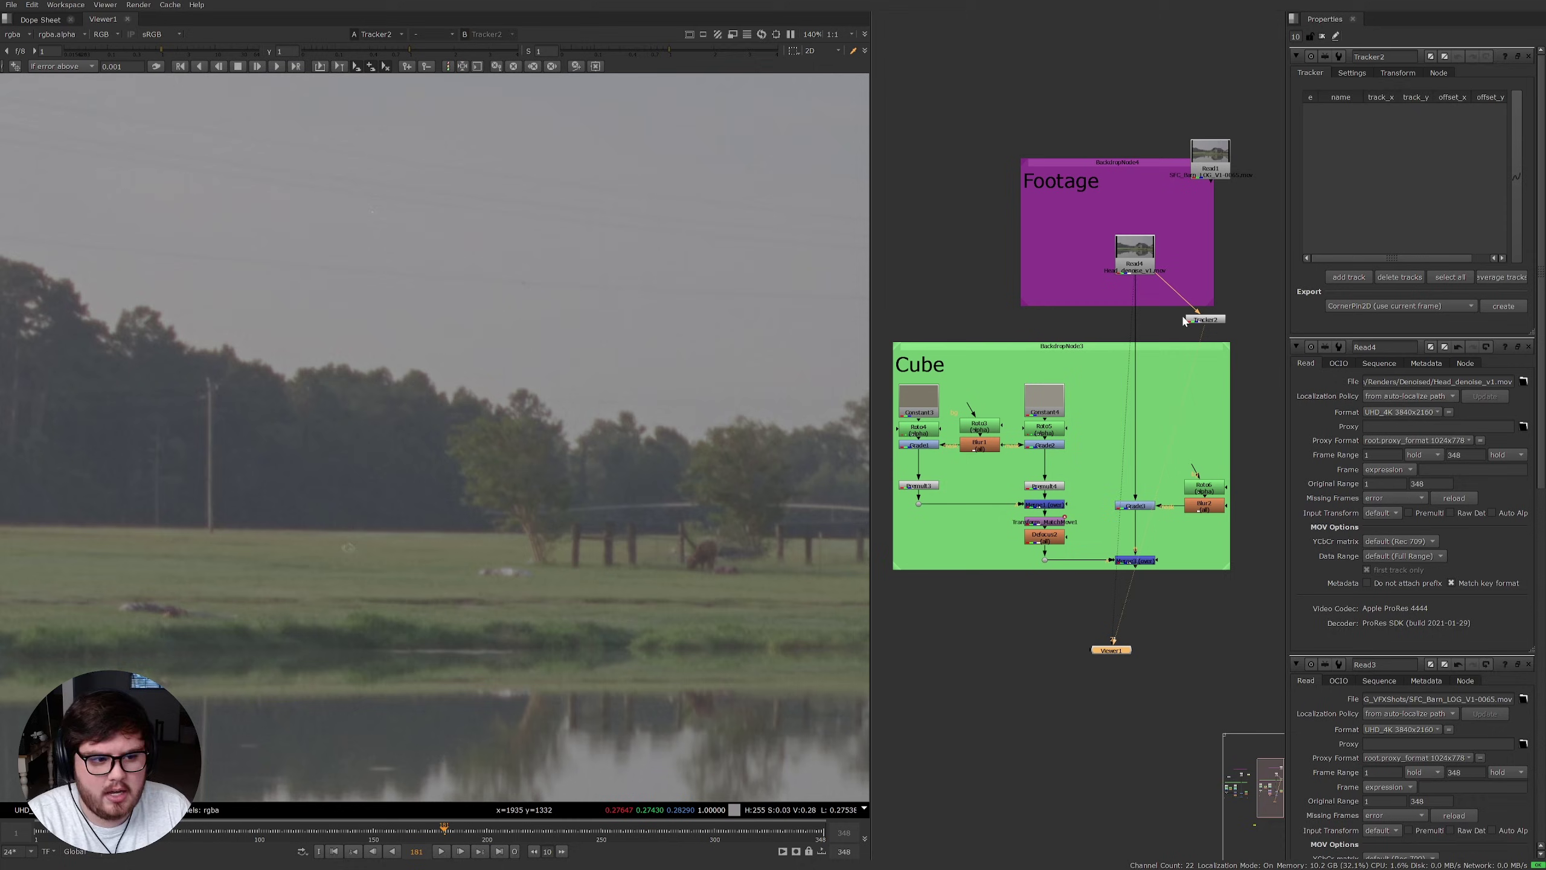
pyautogui.press('Delete')
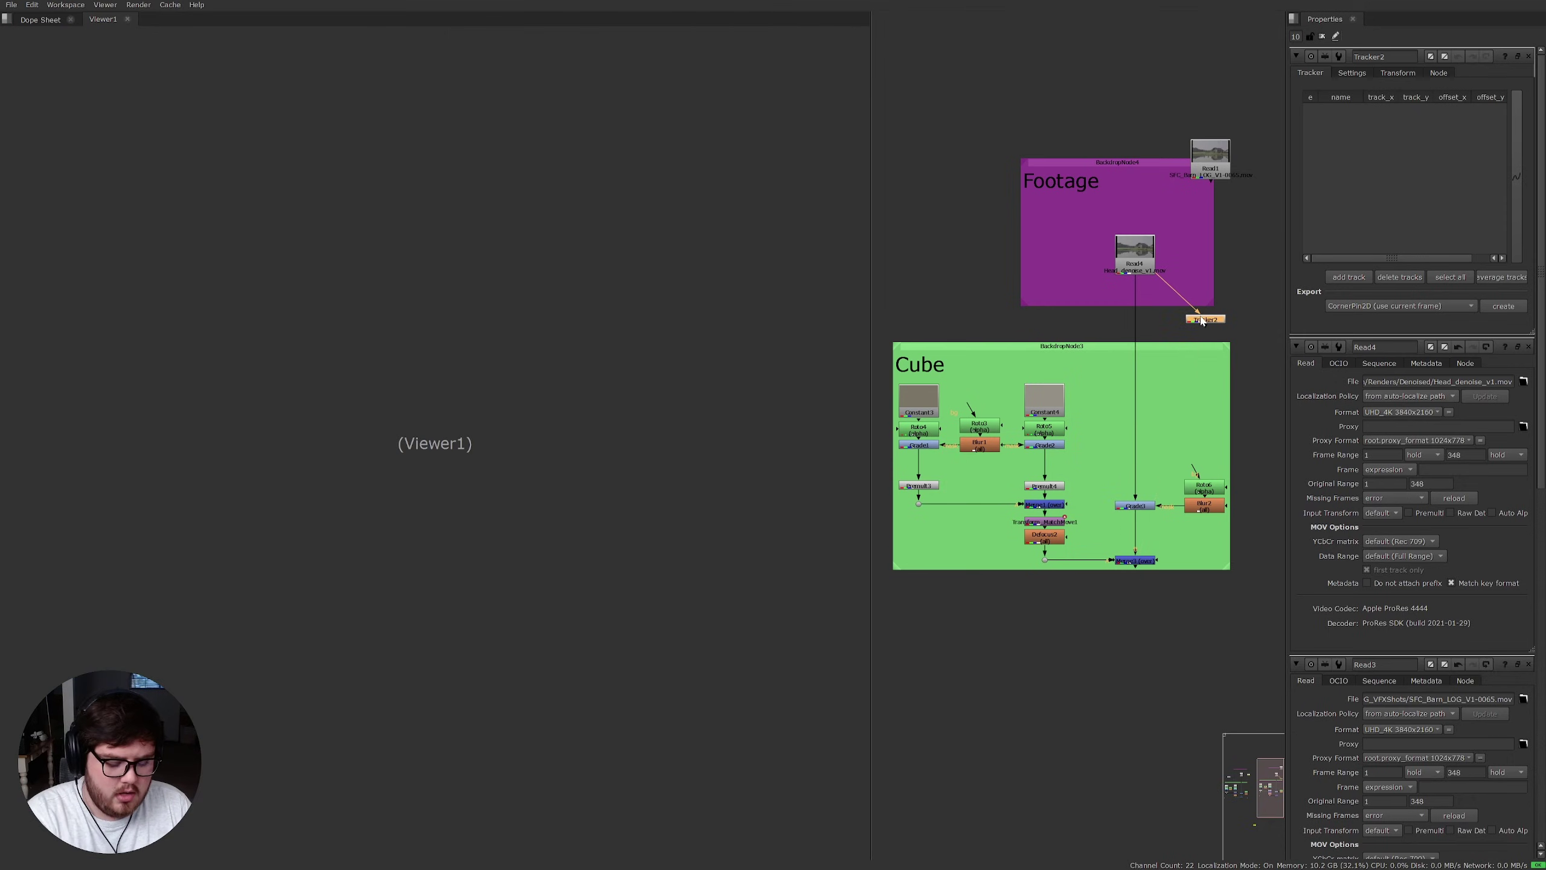
pyautogui.press('Delete')
# Step: Show the cube composite's final merge in the viewer and move the SFC_Barn_LOG_V1-0065.mov Read node below the Cube backdrop
pyautogui.click(1134, 562)
pyautogui.press('1')
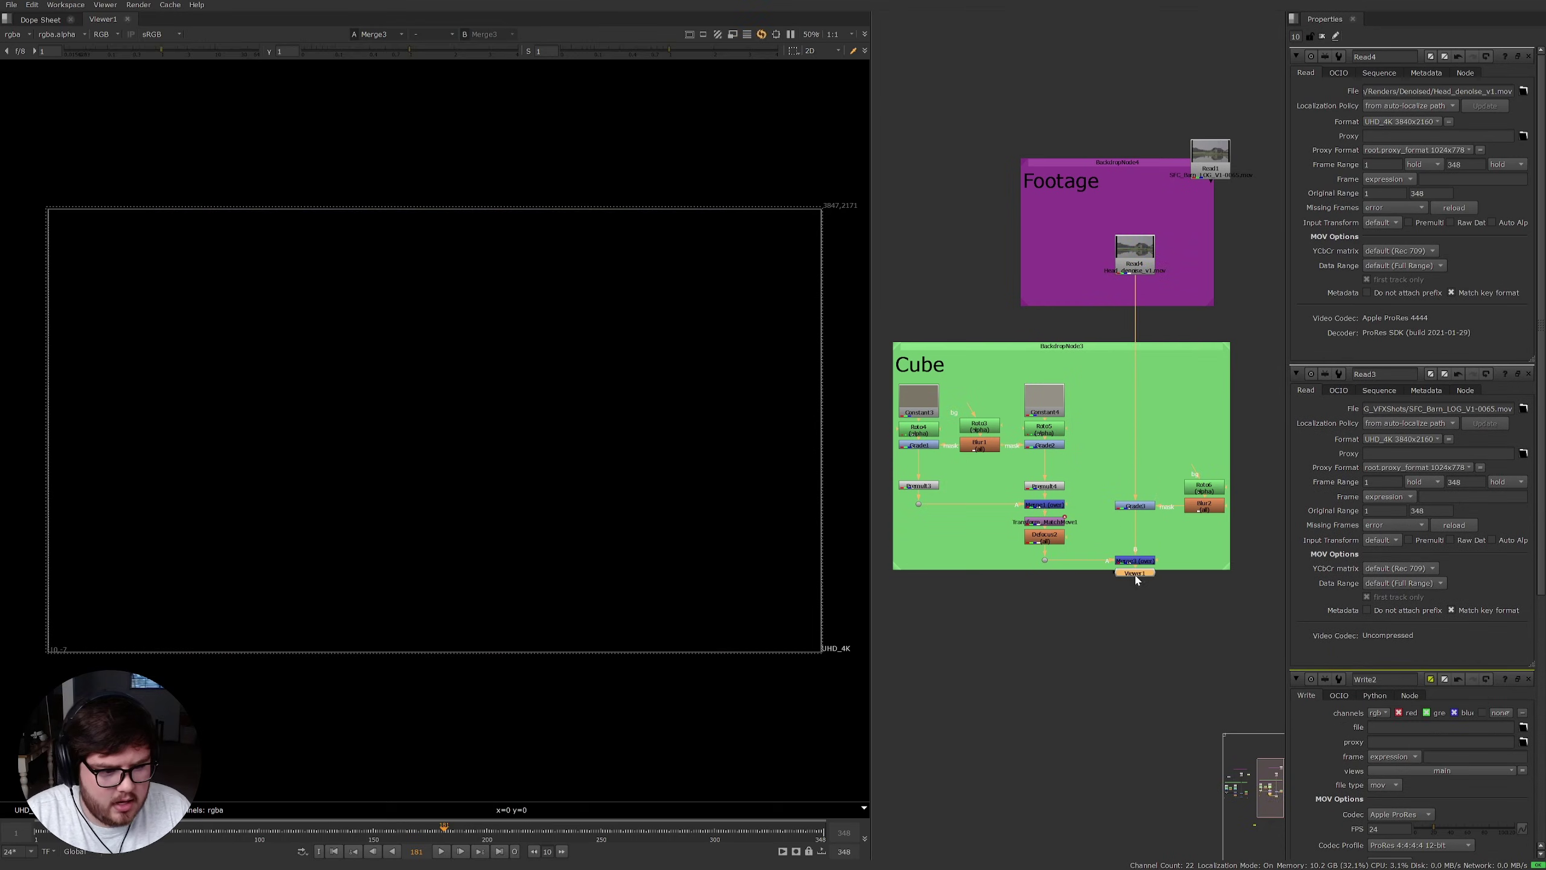
pyautogui.moveTo(1136, 579); pyautogui.dragTo(1139, 656)
pyautogui.moveTo(1208, 171); pyautogui.dragTo(1246, 607)
pyautogui.moveTo(1196, 613); pyautogui.dragTo(1210, 542, button='middle')
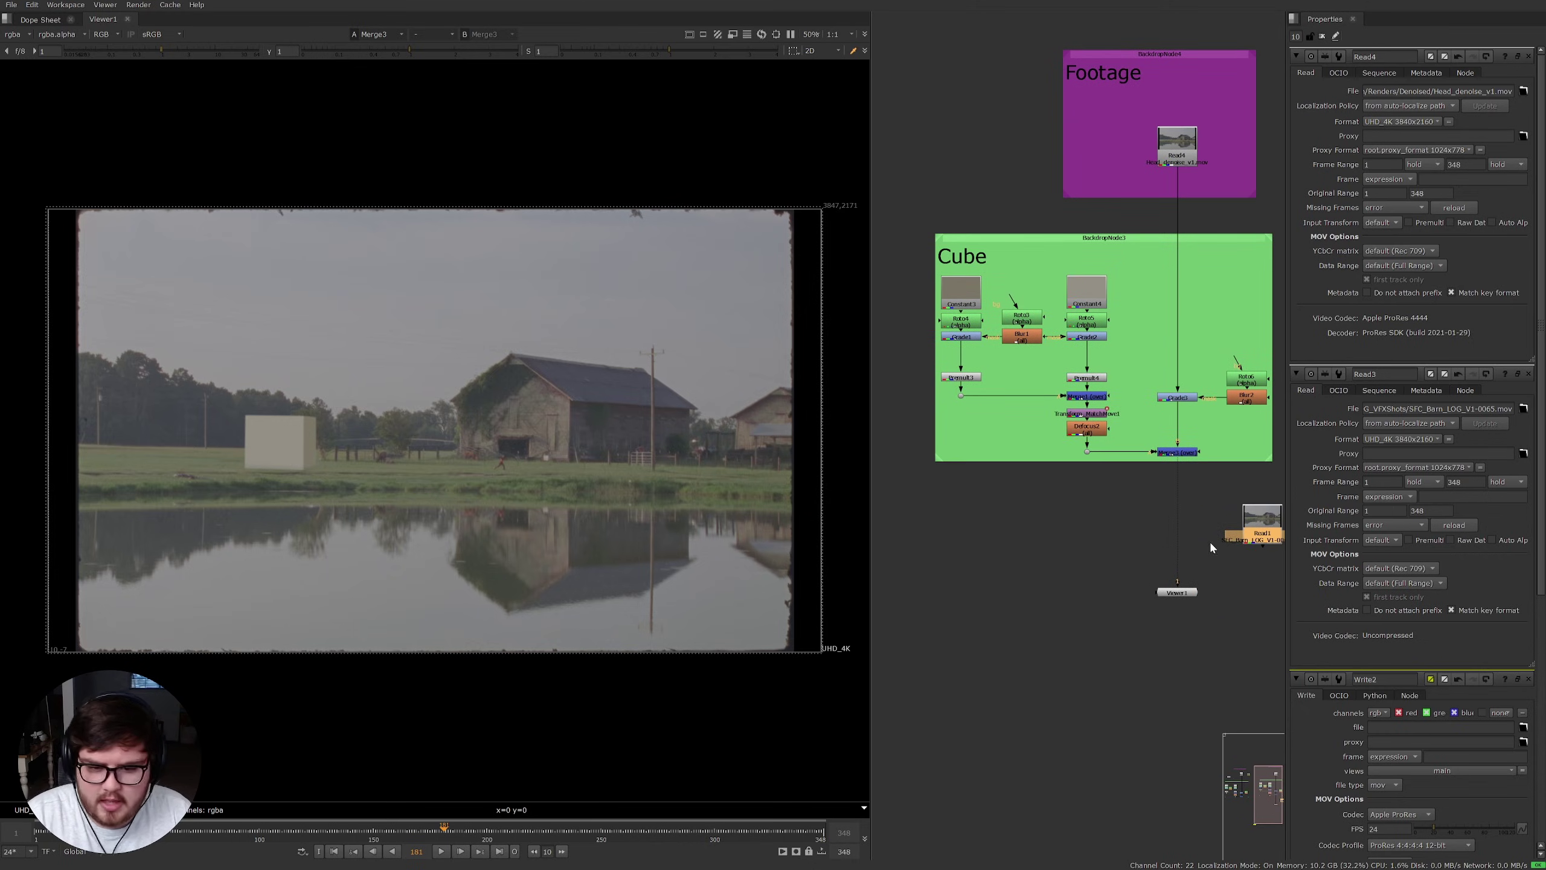
# Step: Compare the original SFC_Barn_LOG_V1-0065.mov footage with the cube composite's final merge close up in the viewer
pyautogui.press('1')
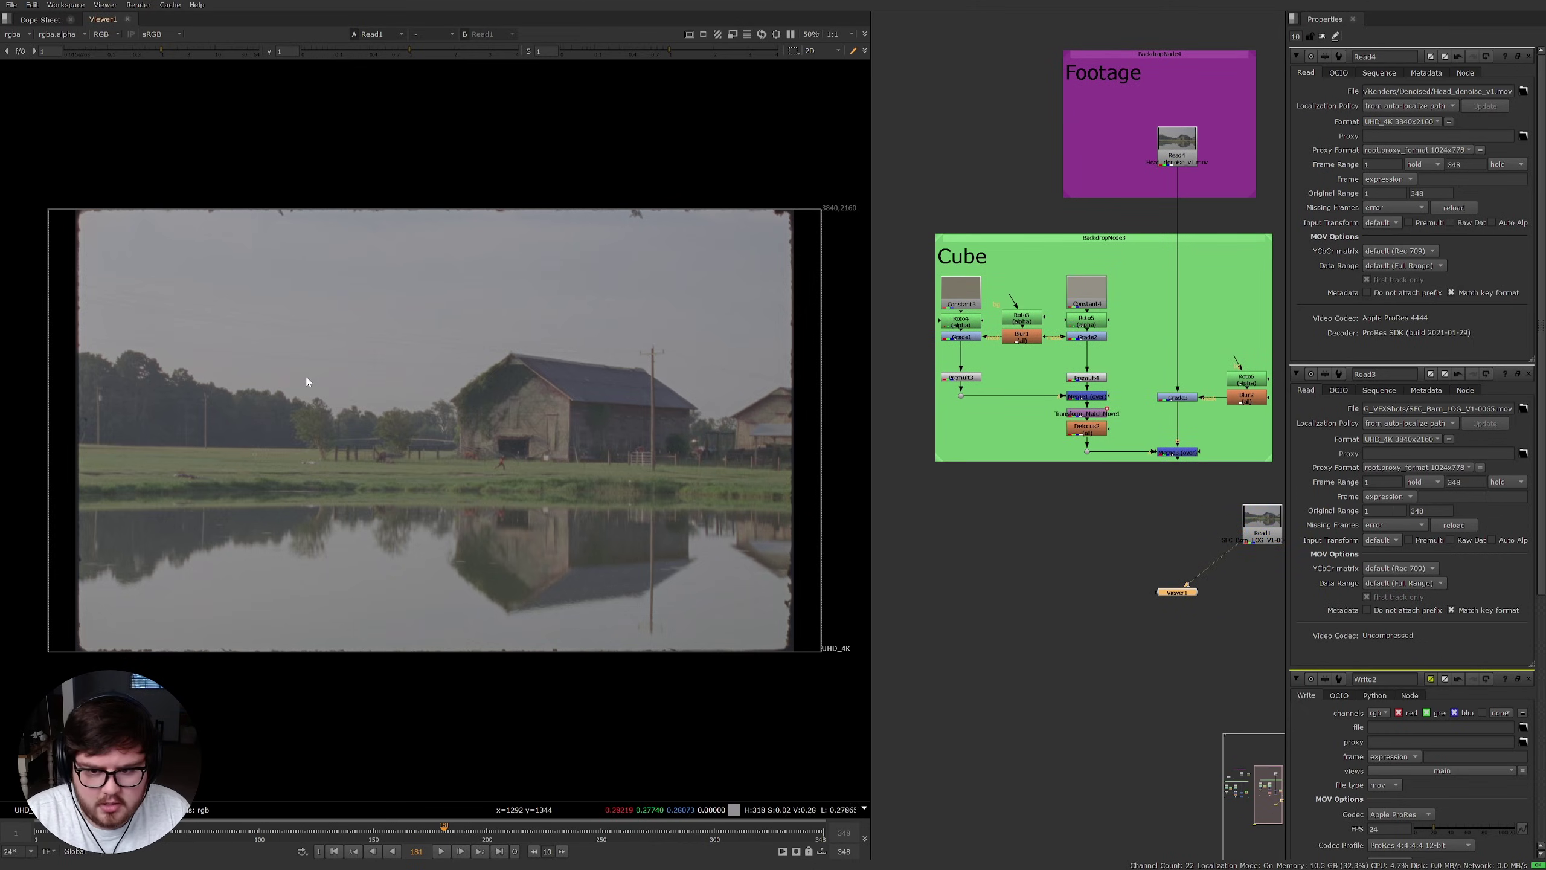
pyautogui.scroll(5, 539, 391)
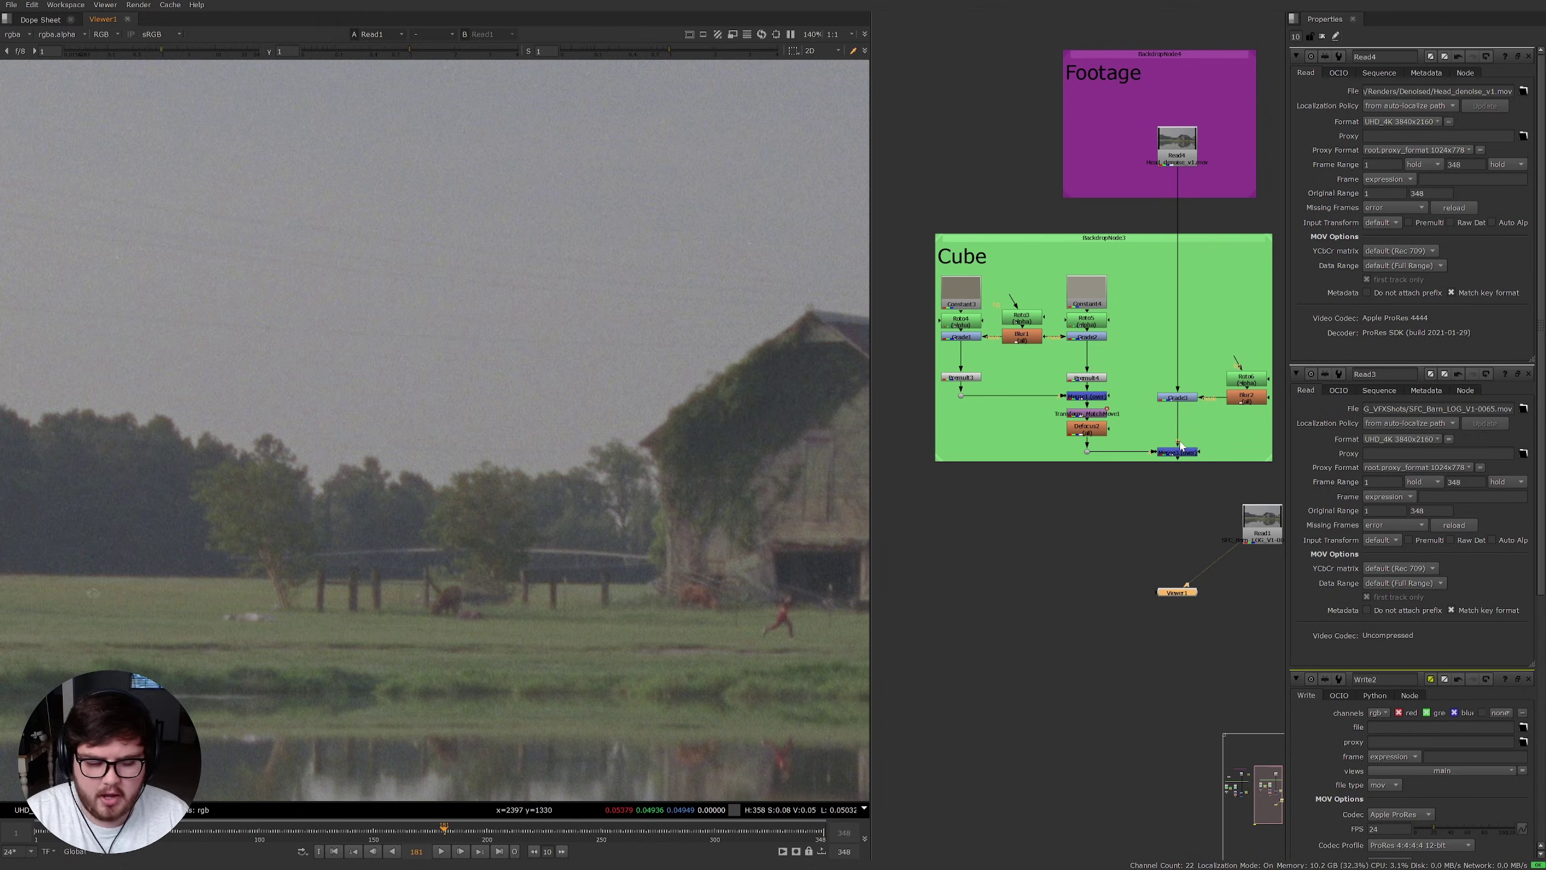
pyautogui.press('1')
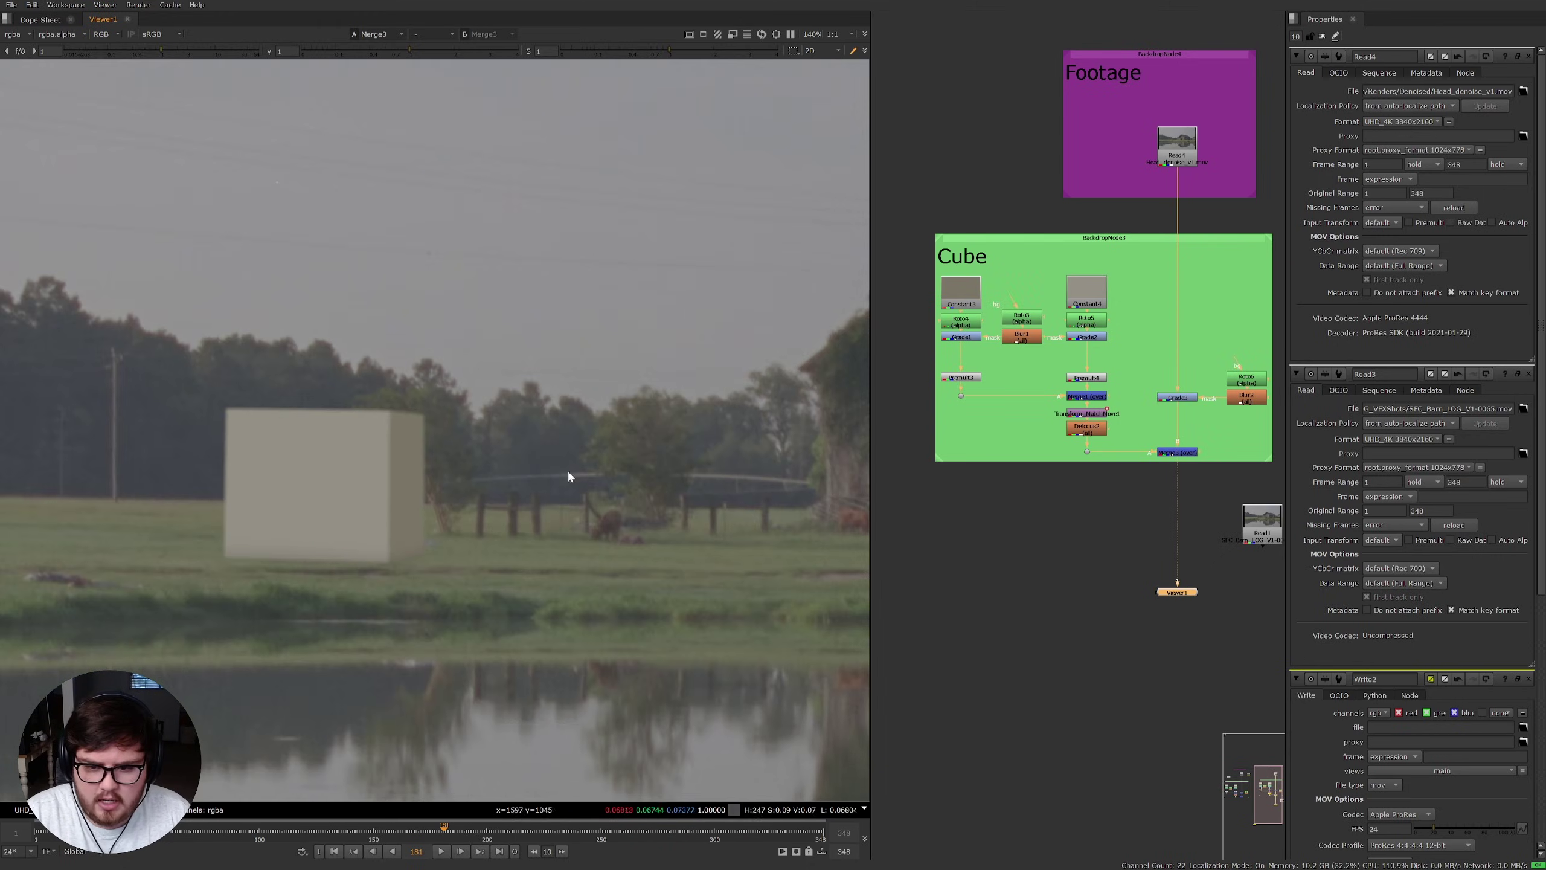
pyautogui.click(1117, 511)
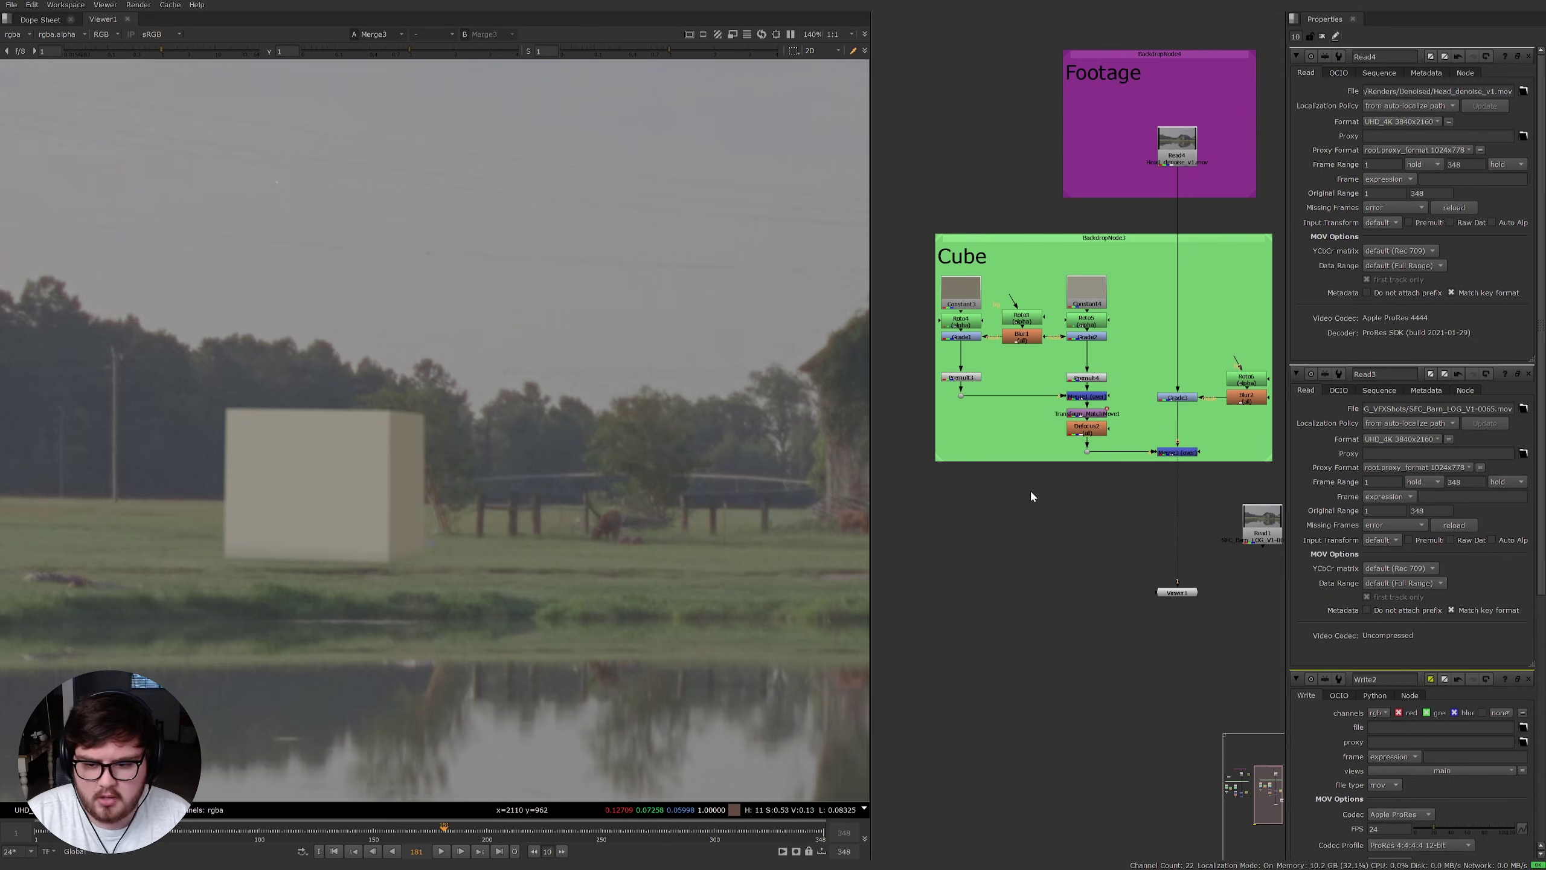
pyautogui.scroll(3, 439, 489)
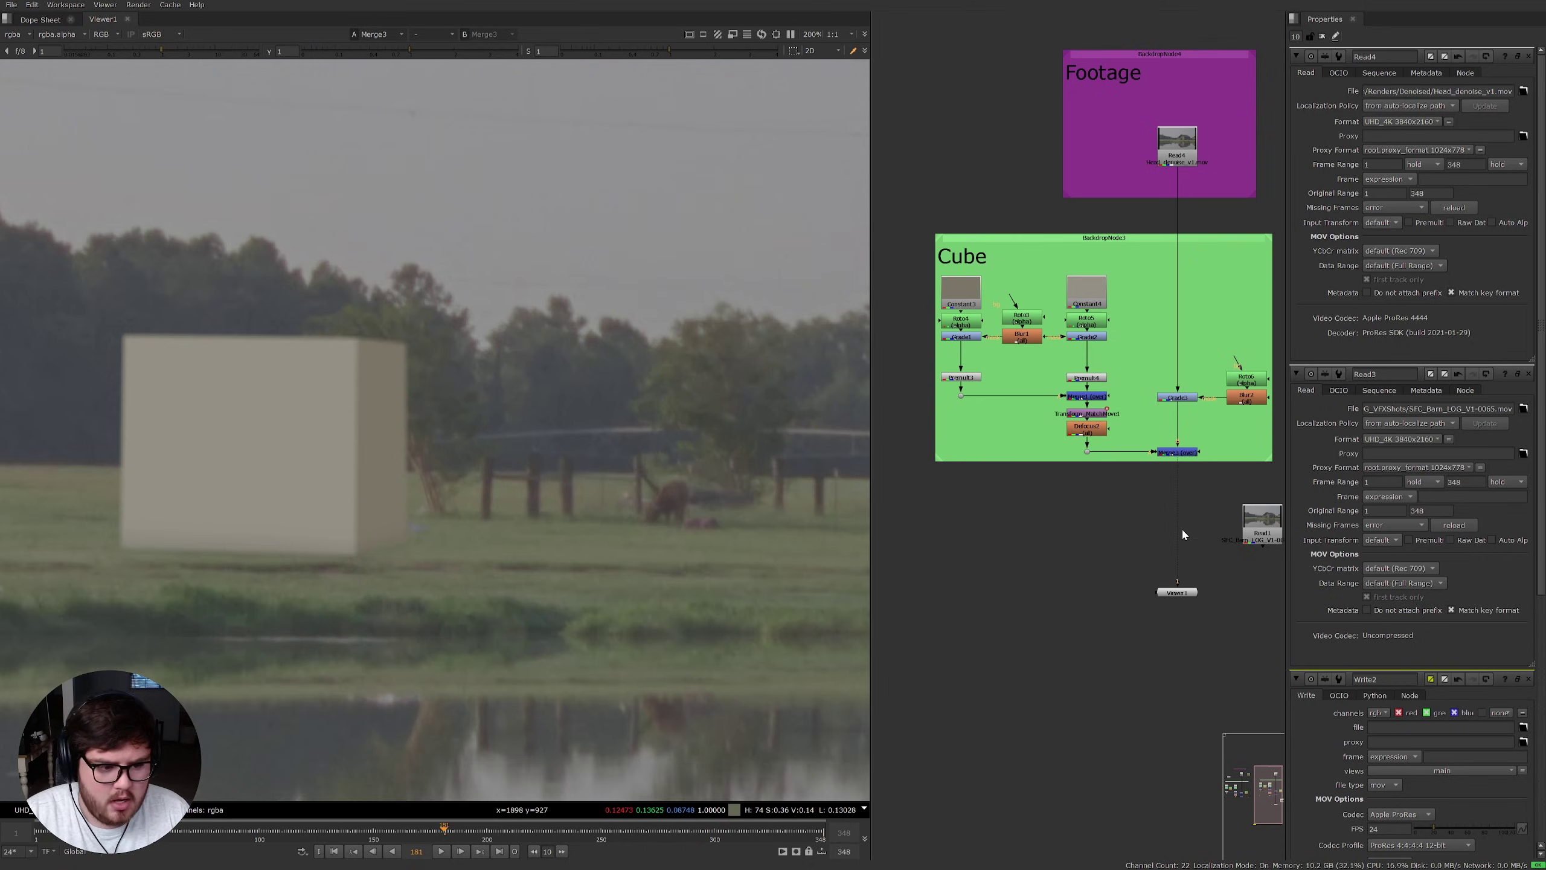
# Step: Add a DasGrain node between the cube composite's final merge and the Viewer, using the merge as its COMP input
pyautogui.press('Tab')
pyautogui.write('das')
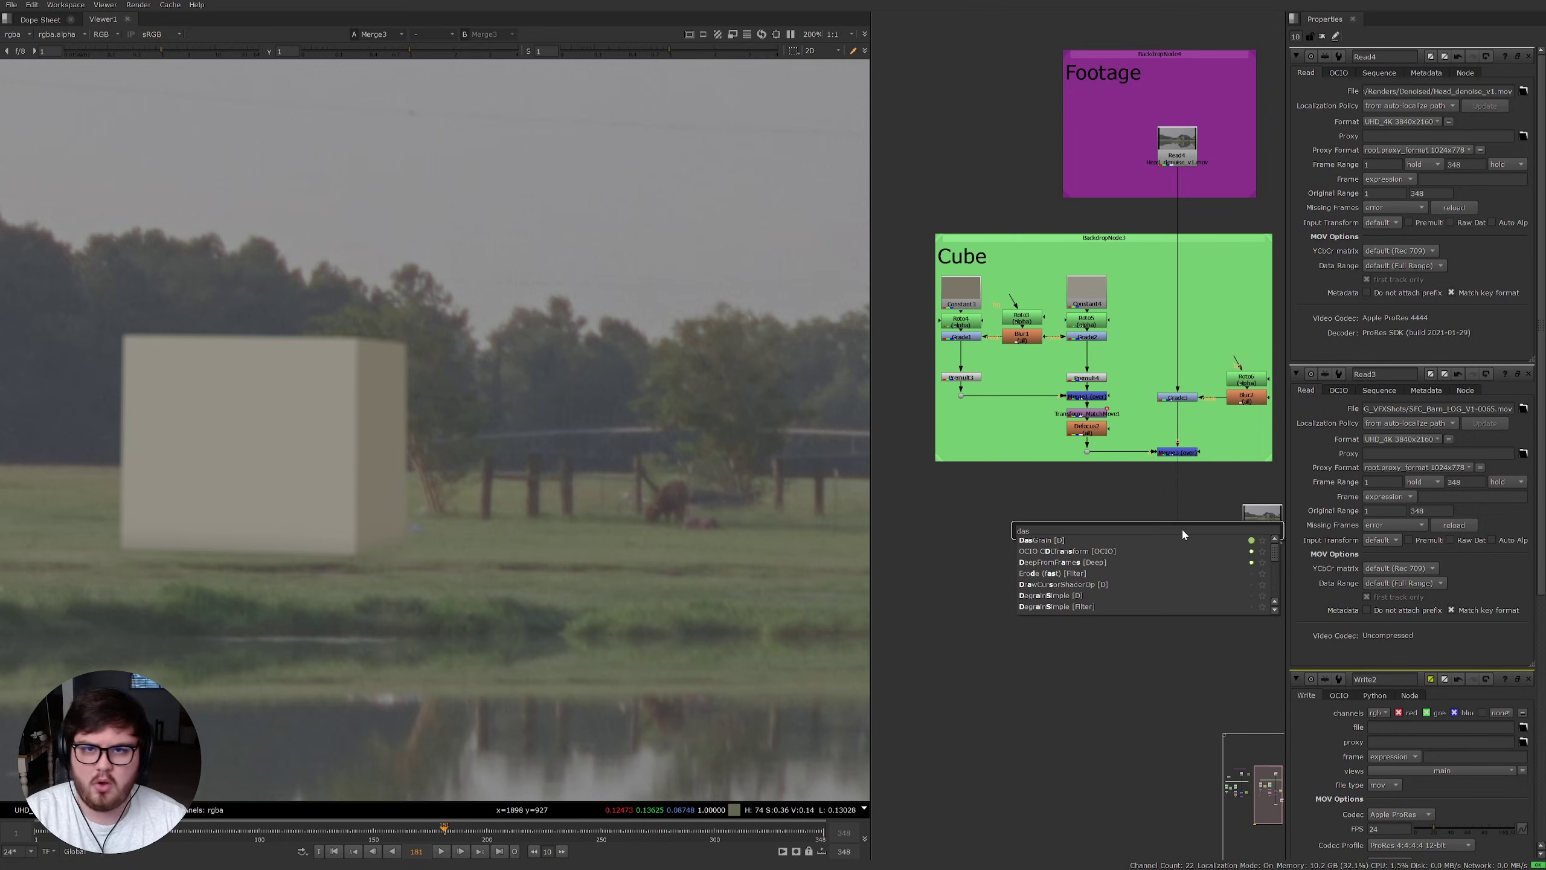
pyautogui.click(1051, 541)
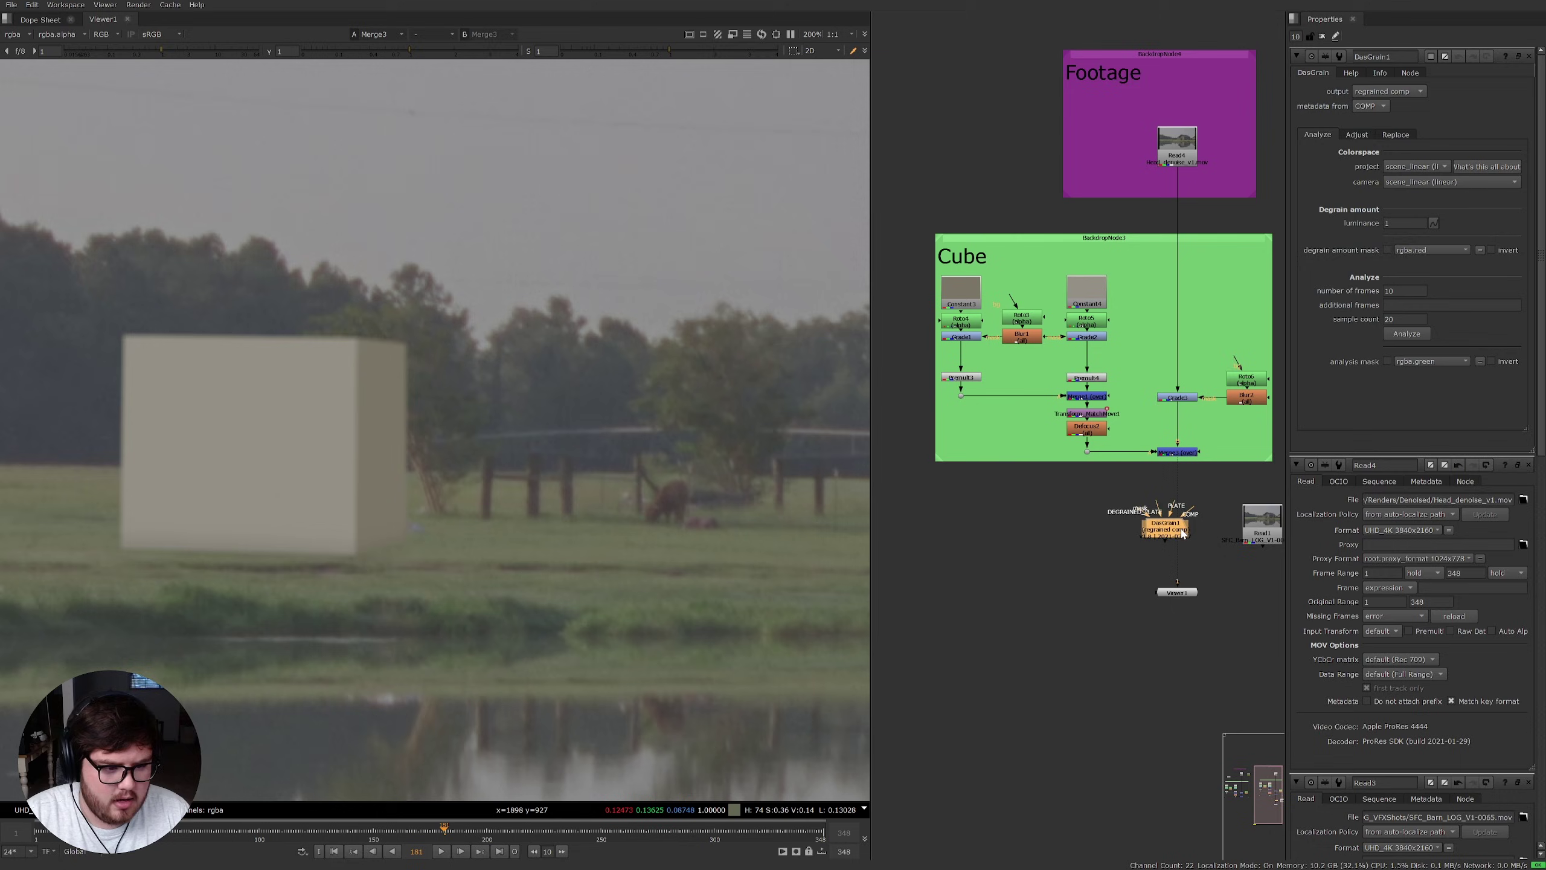
pyautogui.moveTo(1184, 535)
pyautogui.mouseDown()
pyautogui.moveTo(1143, 535)
pyautogui.moveTo(1136, 519)
pyautogui.moveTo(1179, 522)
pyautogui.mouseUp()
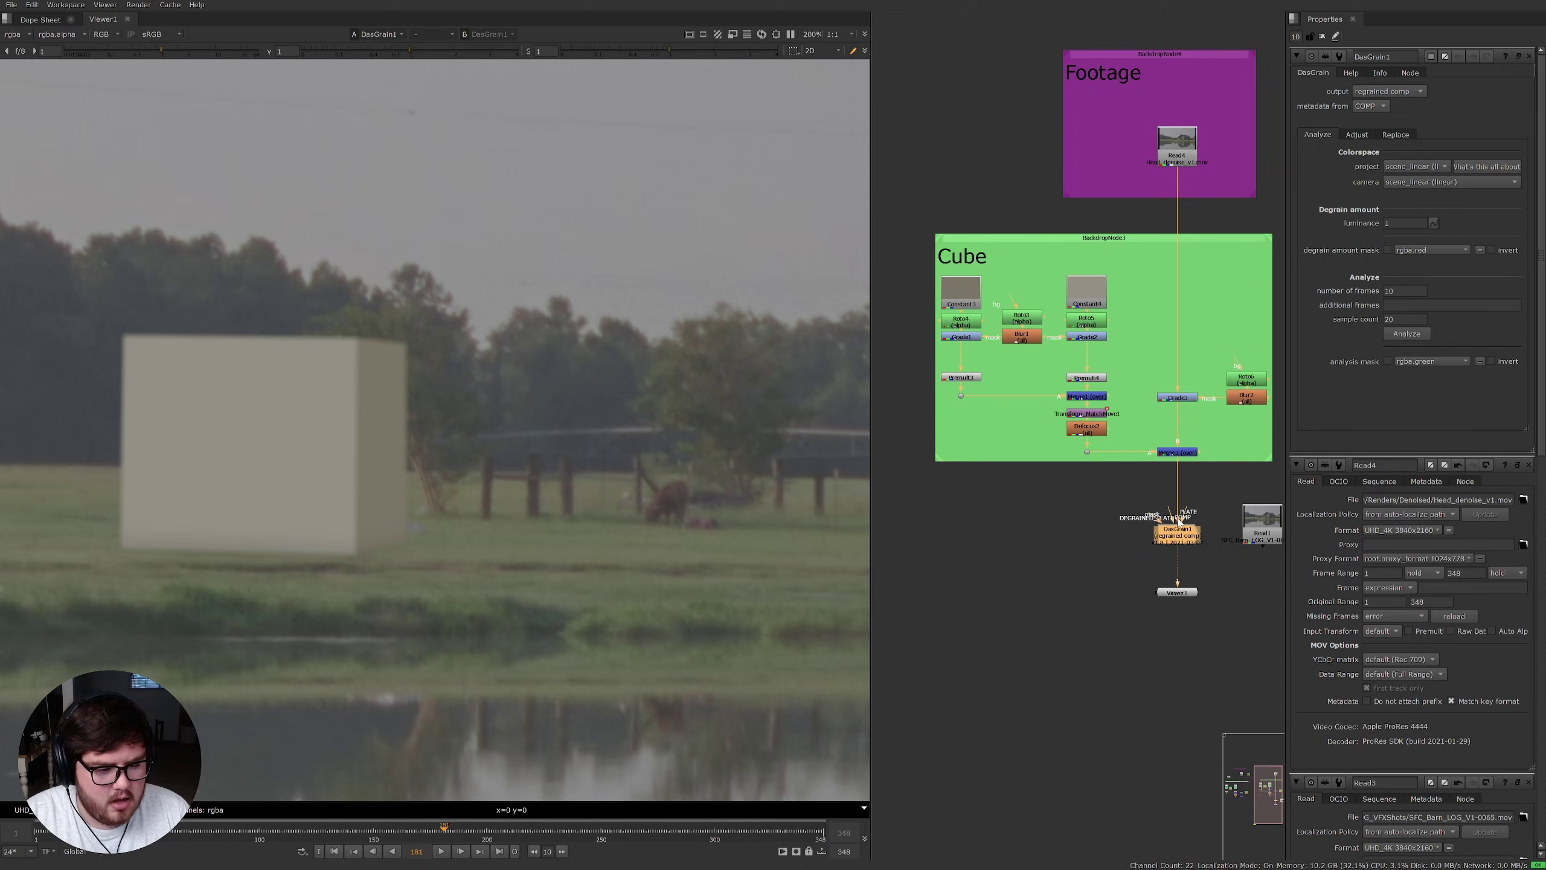
# Step: Connect DasGrain's PLATE input to the SFC_Barn_LOG_V1-0065.mov Read node and show that footage in the viewer
pyautogui.scroll(5, 1183, 521)
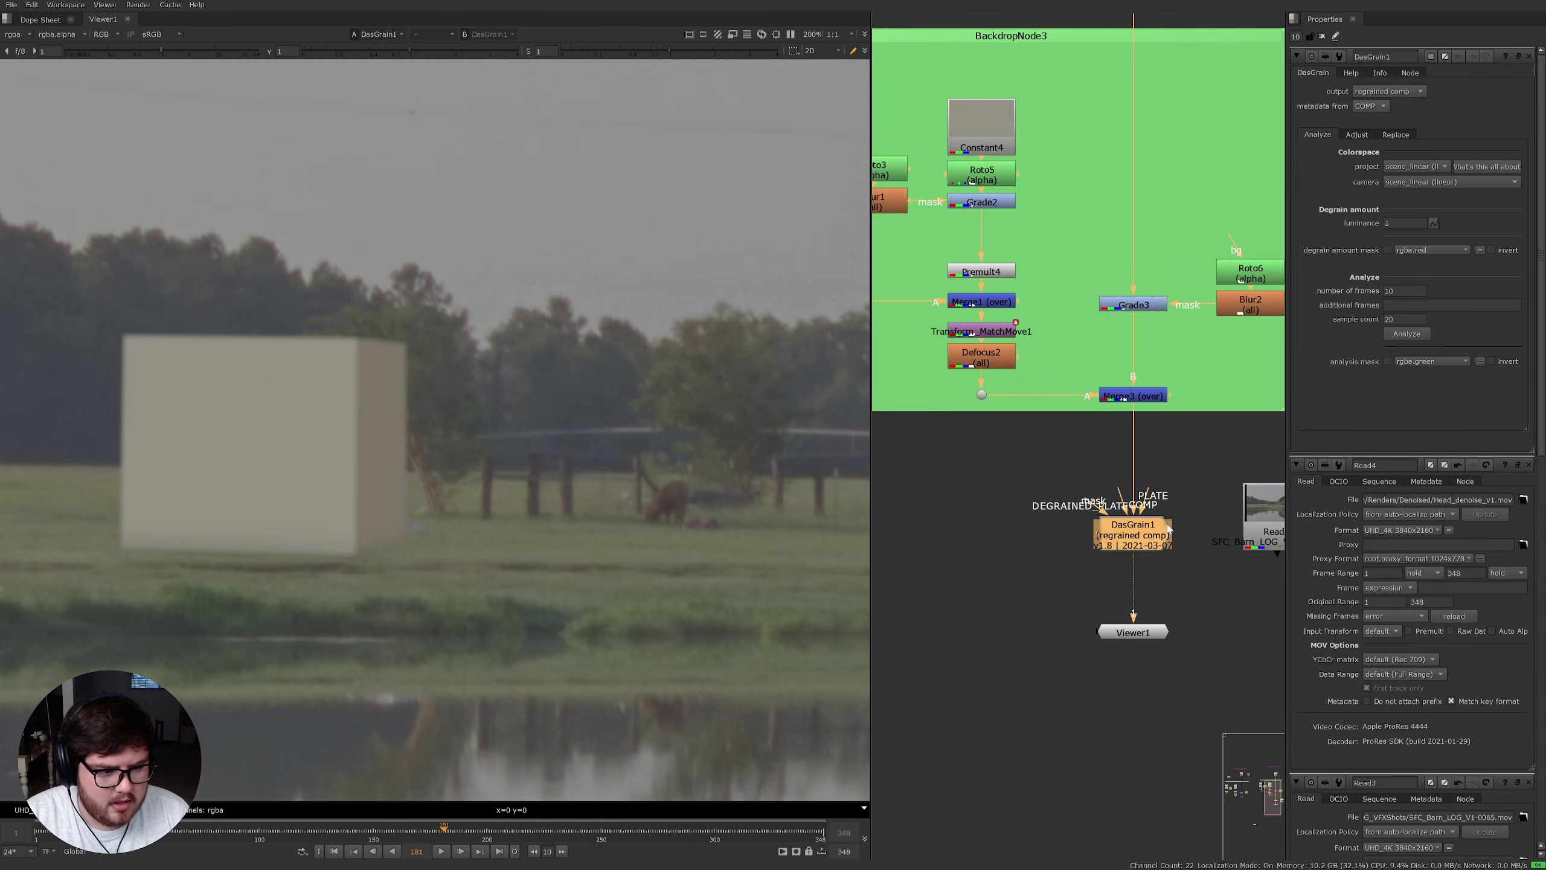
pyautogui.scroll(-2, 1146, 539)
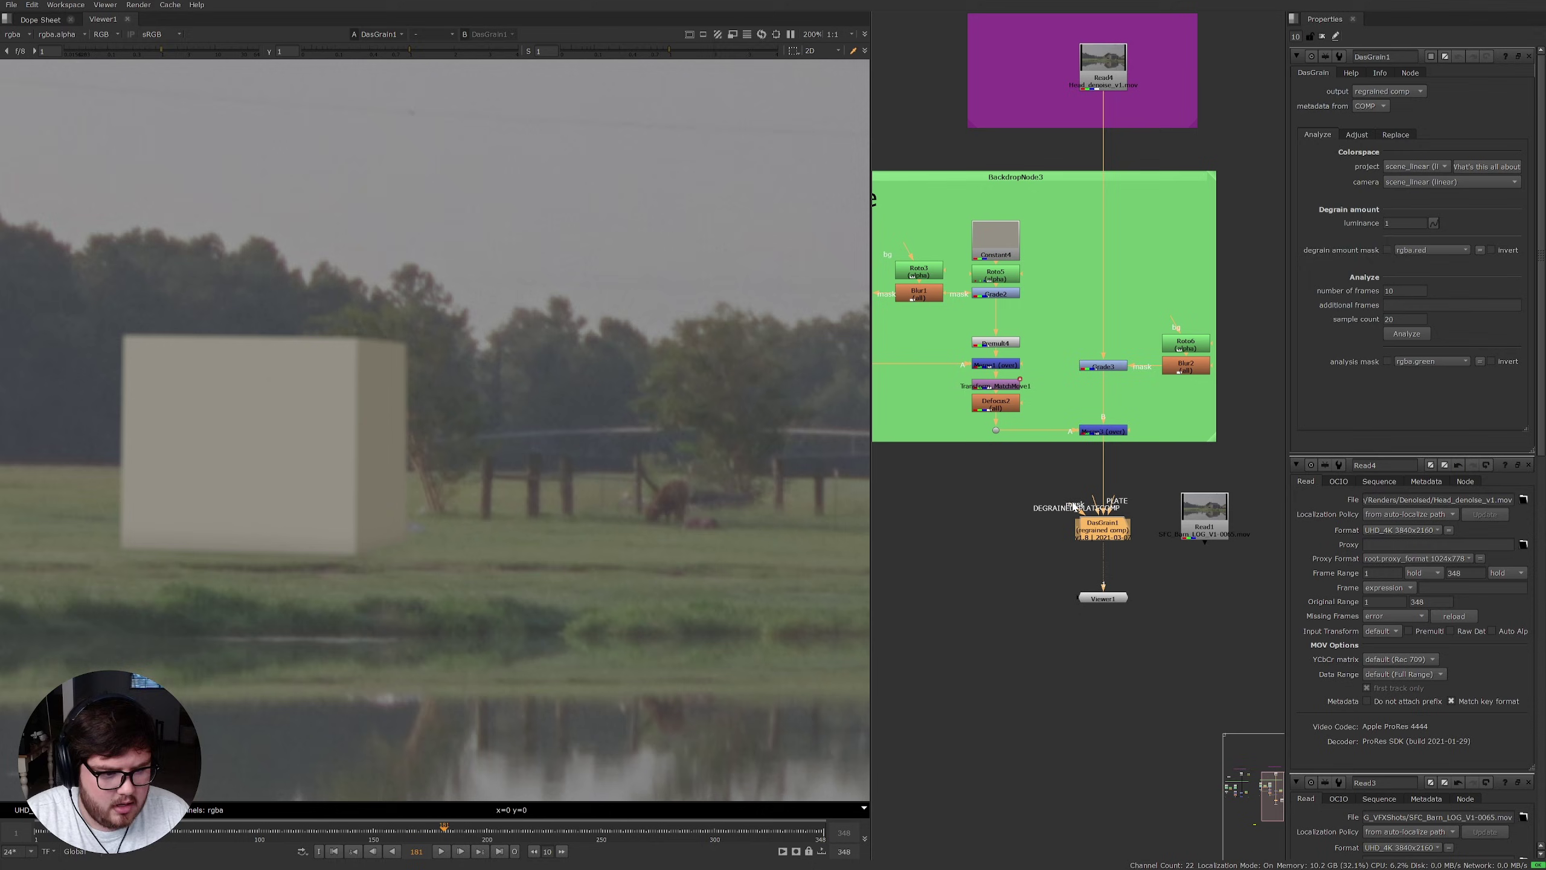
pyautogui.moveTo(1118, 505); pyautogui.dragTo(1225, 532)
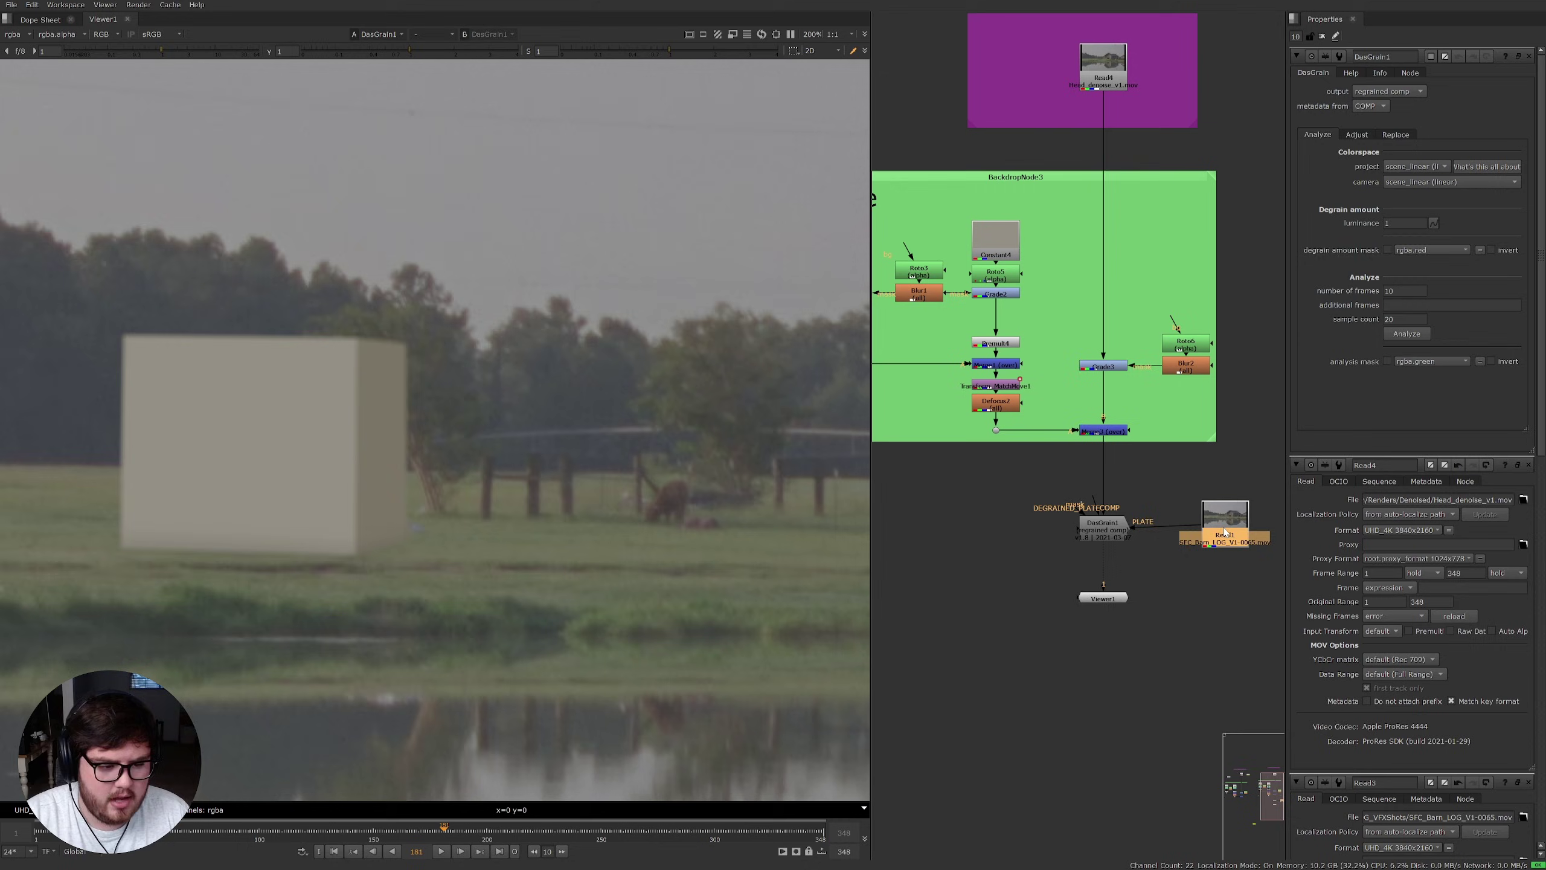
pyautogui.press('1')
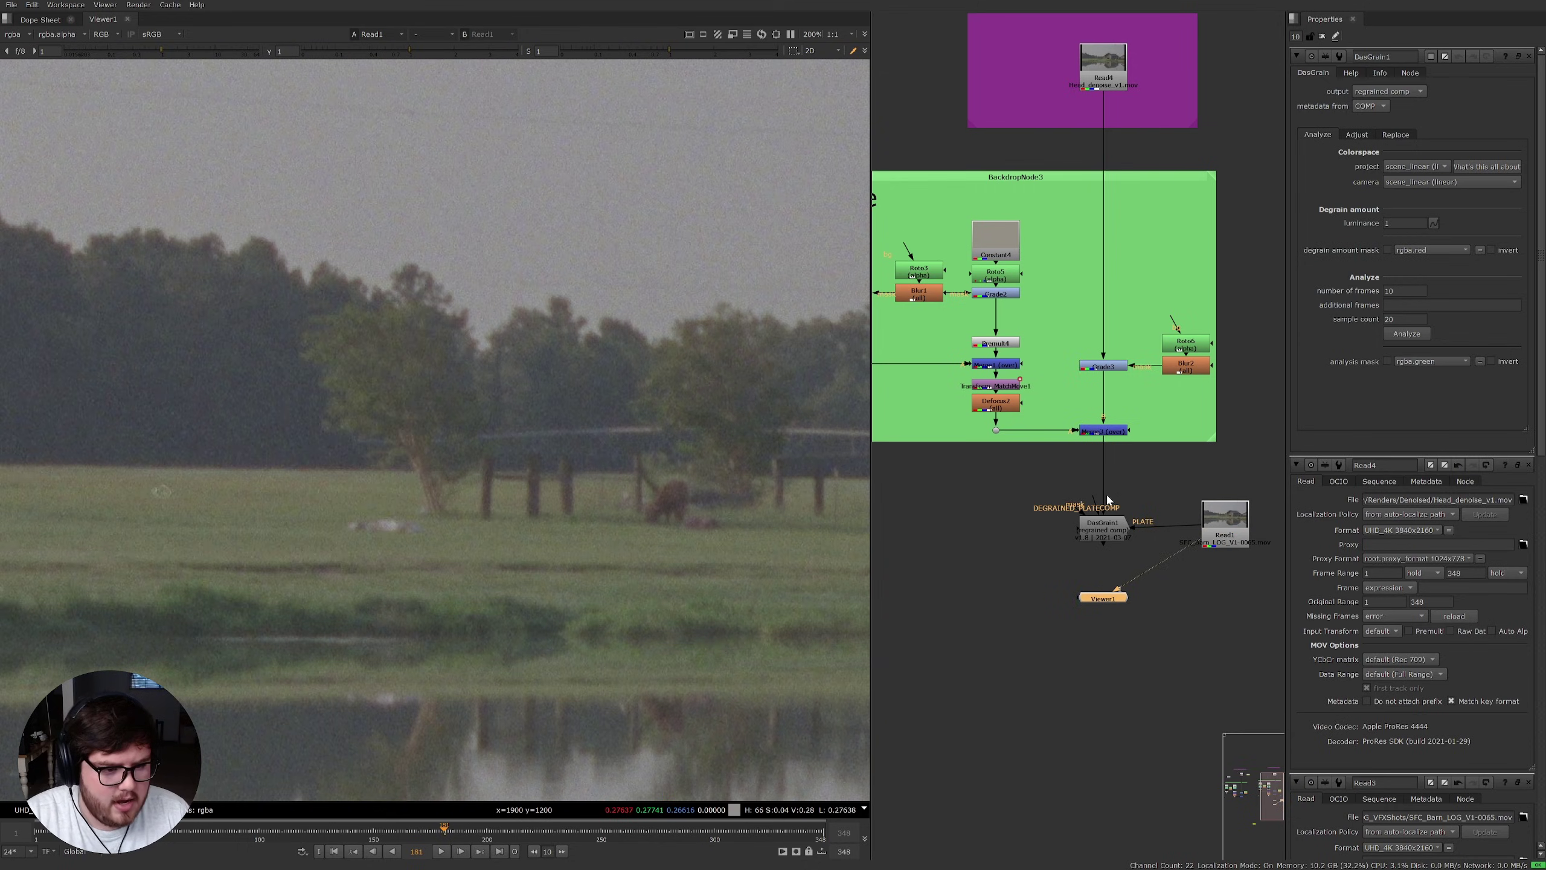
# Step: Add a Dot beside DasGrain and connect the DEGRAINED_PLATE input through it to the Head_denoise_v1.mov Read node
pyautogui.press('.')
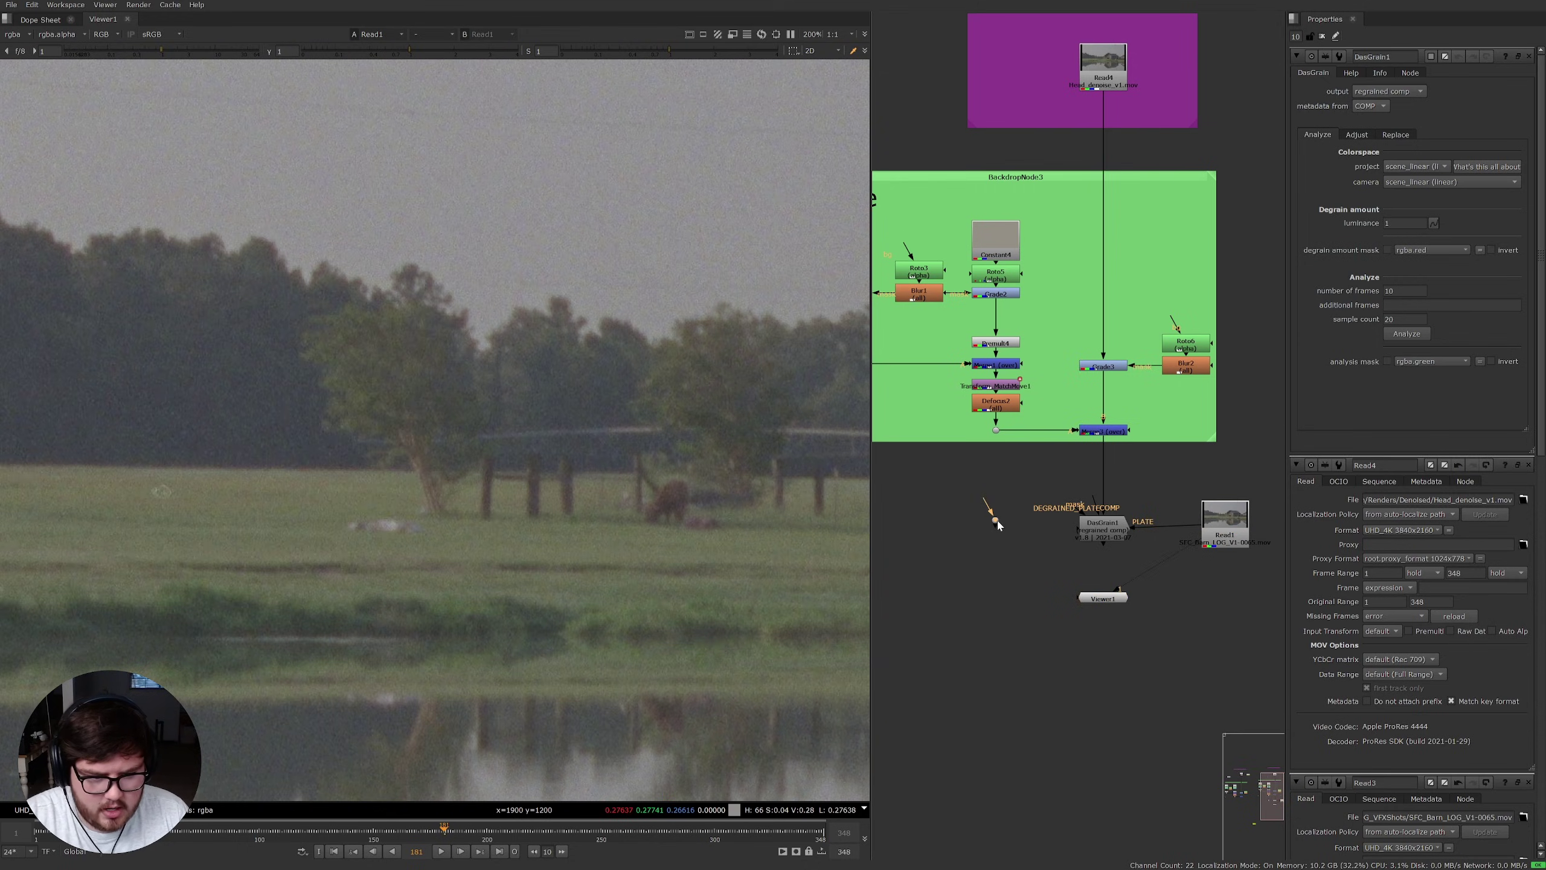
pyautogui.moveTo(998, 520); pyautogui.dragTo(995, 521)
pyautogui.moveTo(1097, 498); pyautogui.dragTo(983, 529)
pyautogui.moveTo(1244, 525); pyautogui.dragTo(1254, 530)
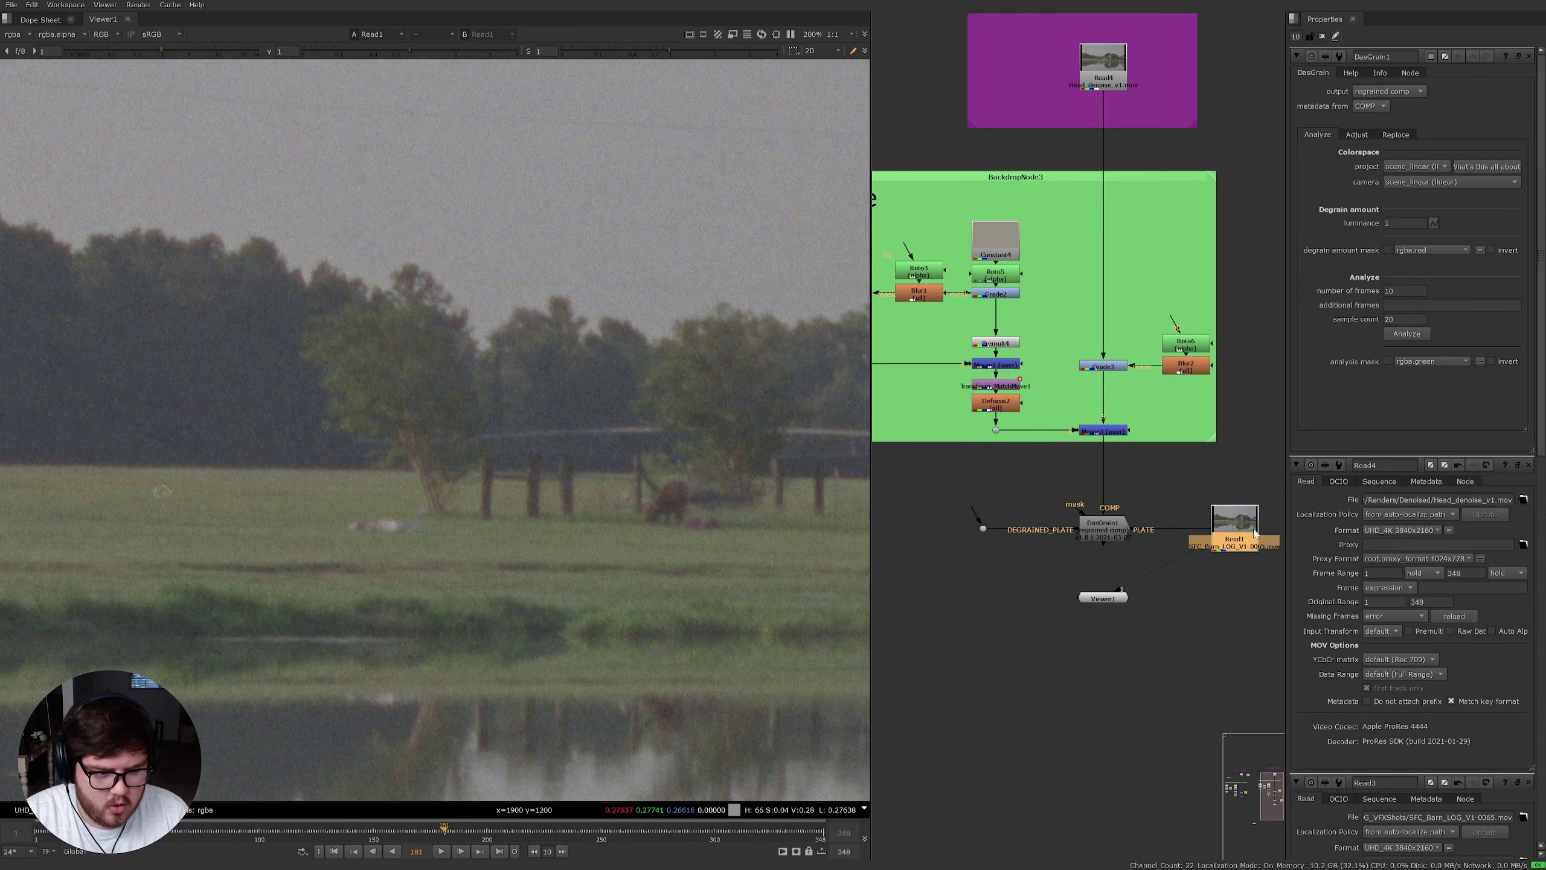
pyautogui.scroll(-2, 1205, 529)
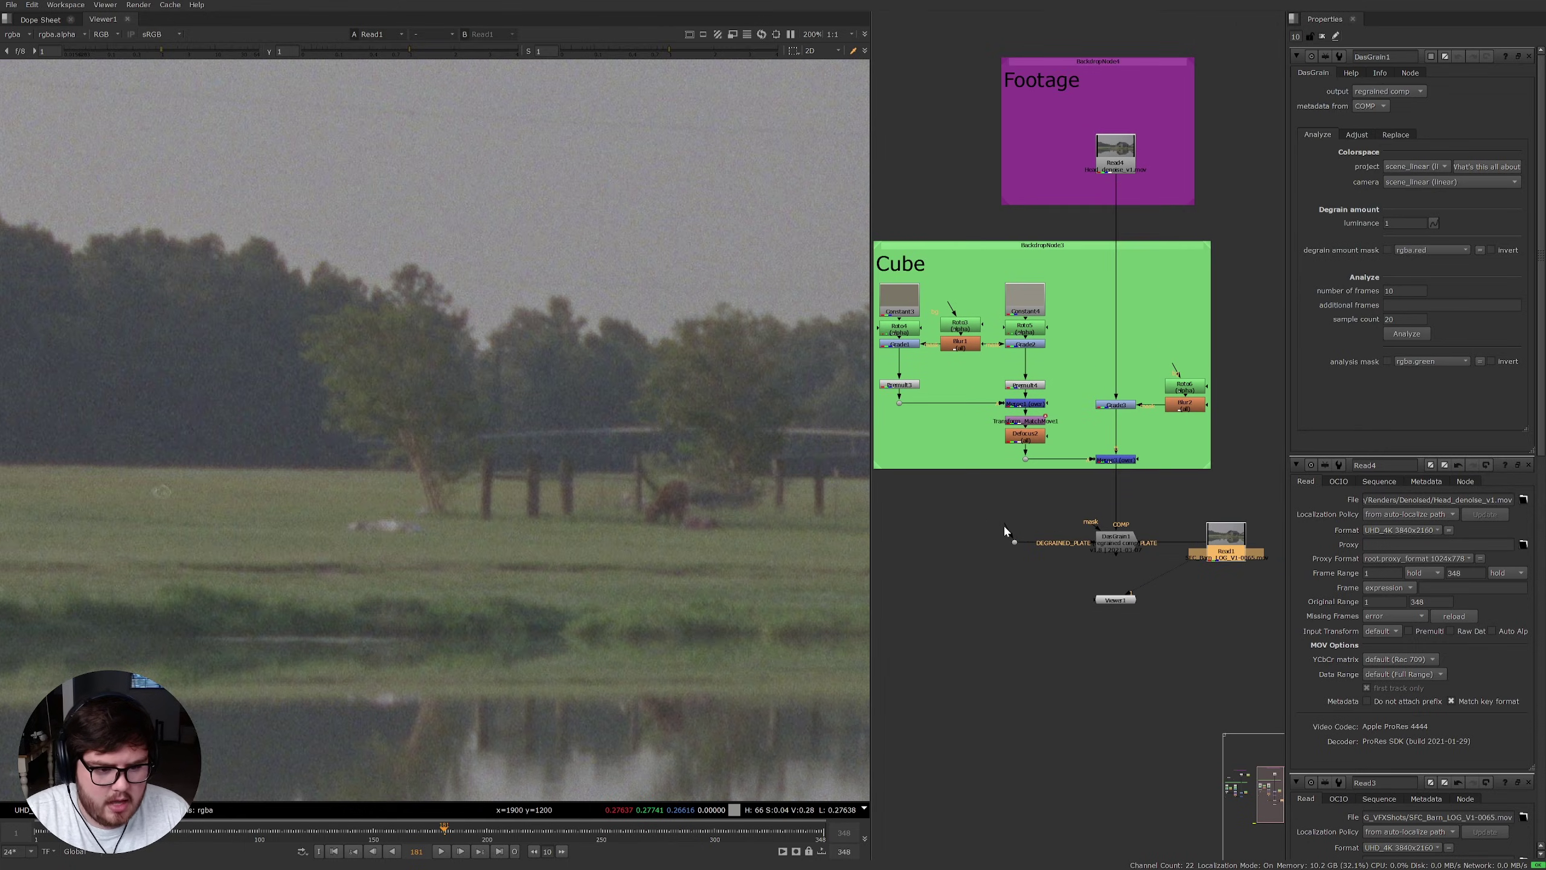
pyautogui.moveTo(1009, 529); pyautogui.dragTo(1106, 175)
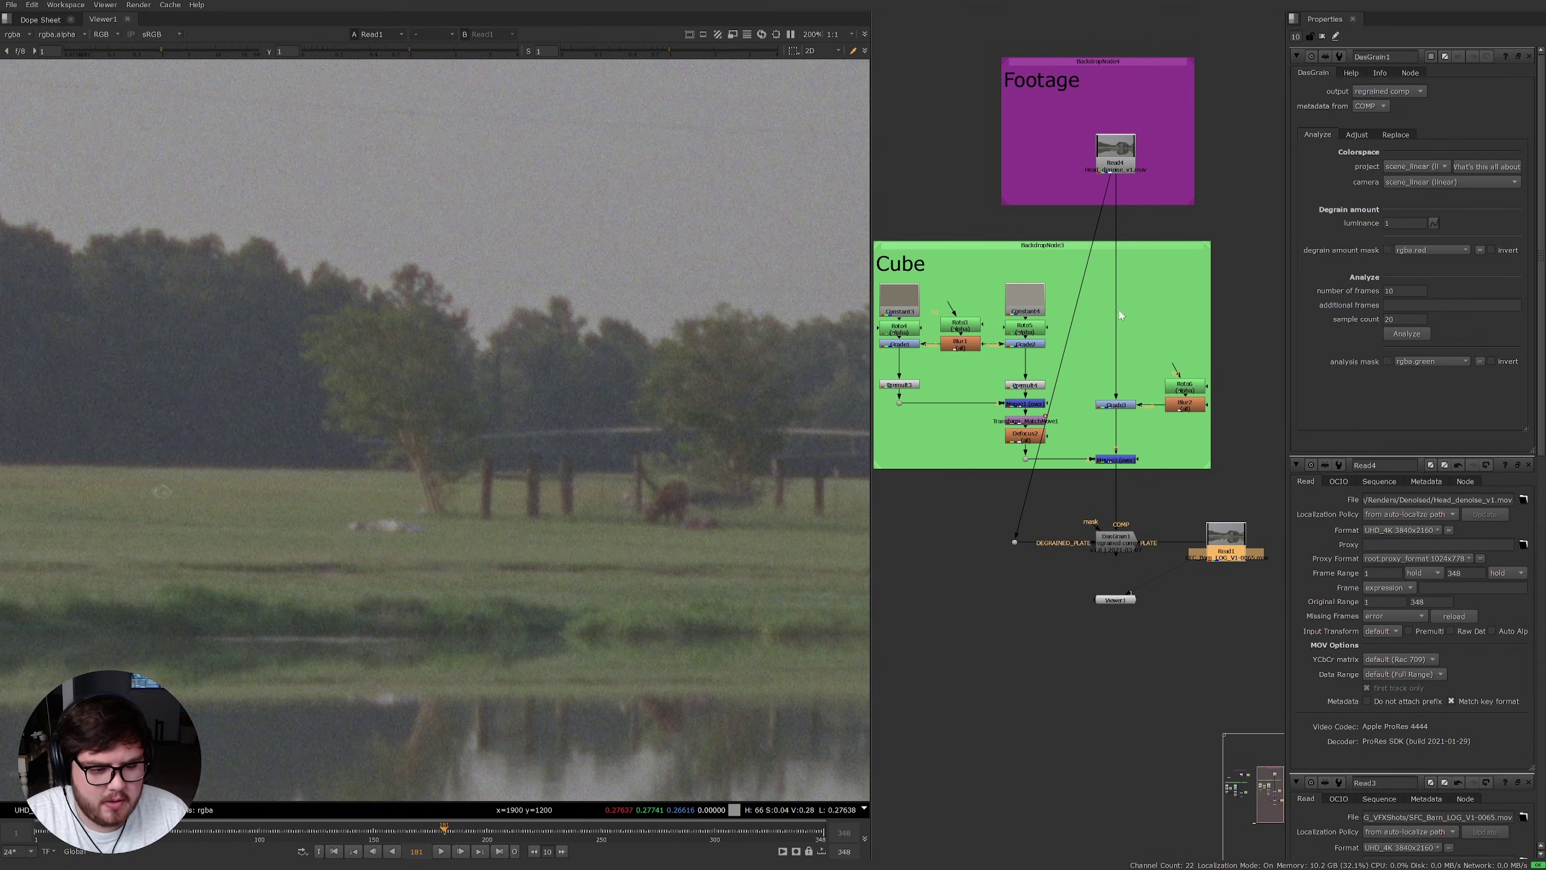
# Step: Hide the input wire running from the Head_denoise_v1.mov Read node to the DEGRAINED_PLATE Dot
pyautogui.moveTo(984, 527); pyautogui.dragTo(1031, 567)
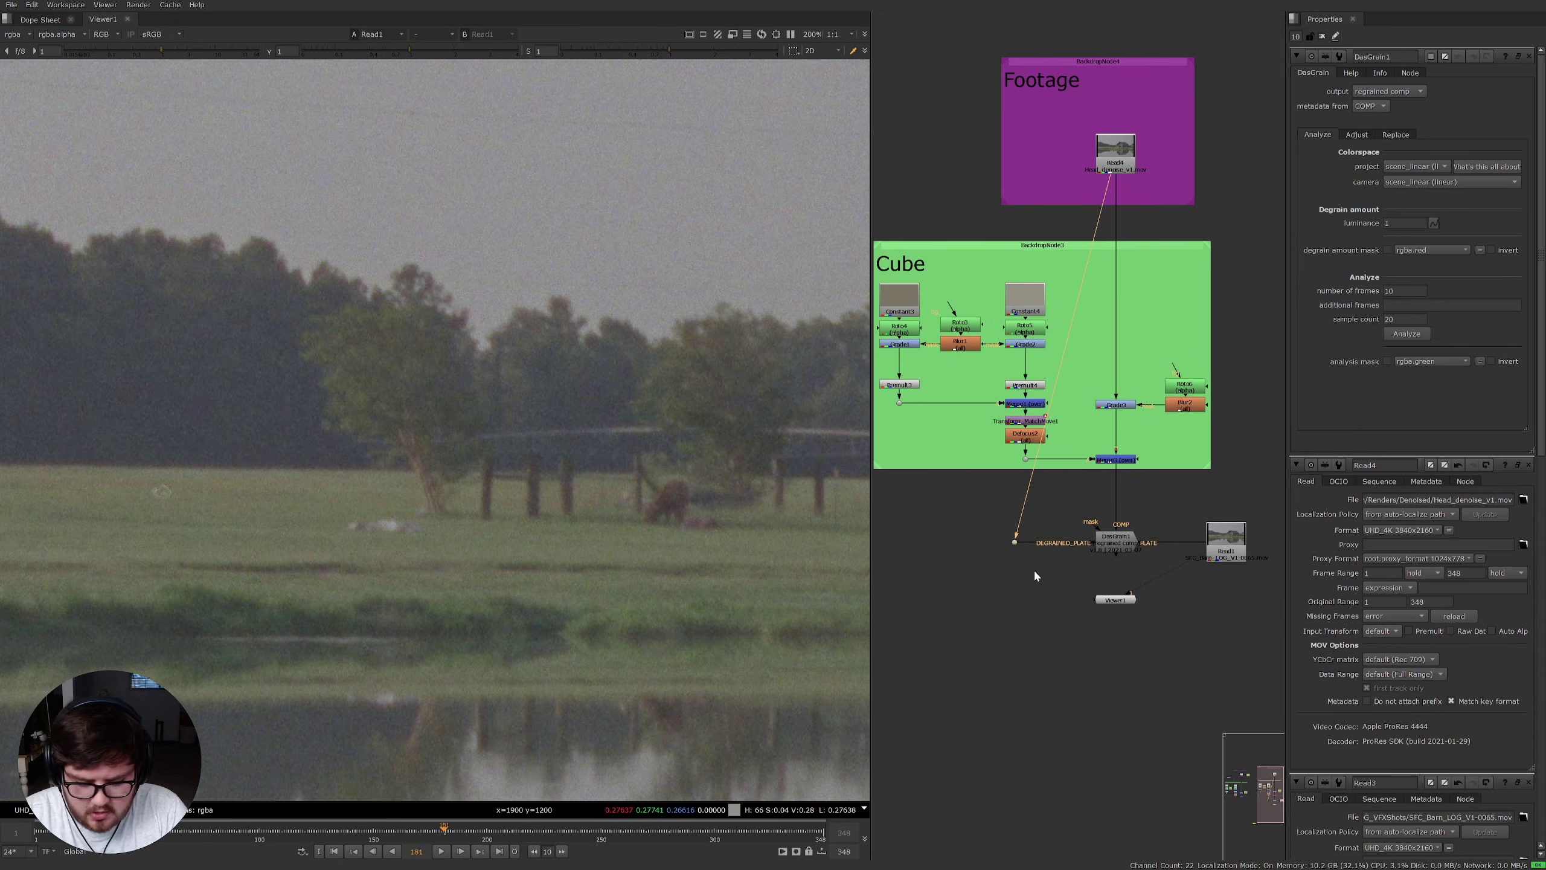
pyautogui.hotkey('ctrl', 'd')
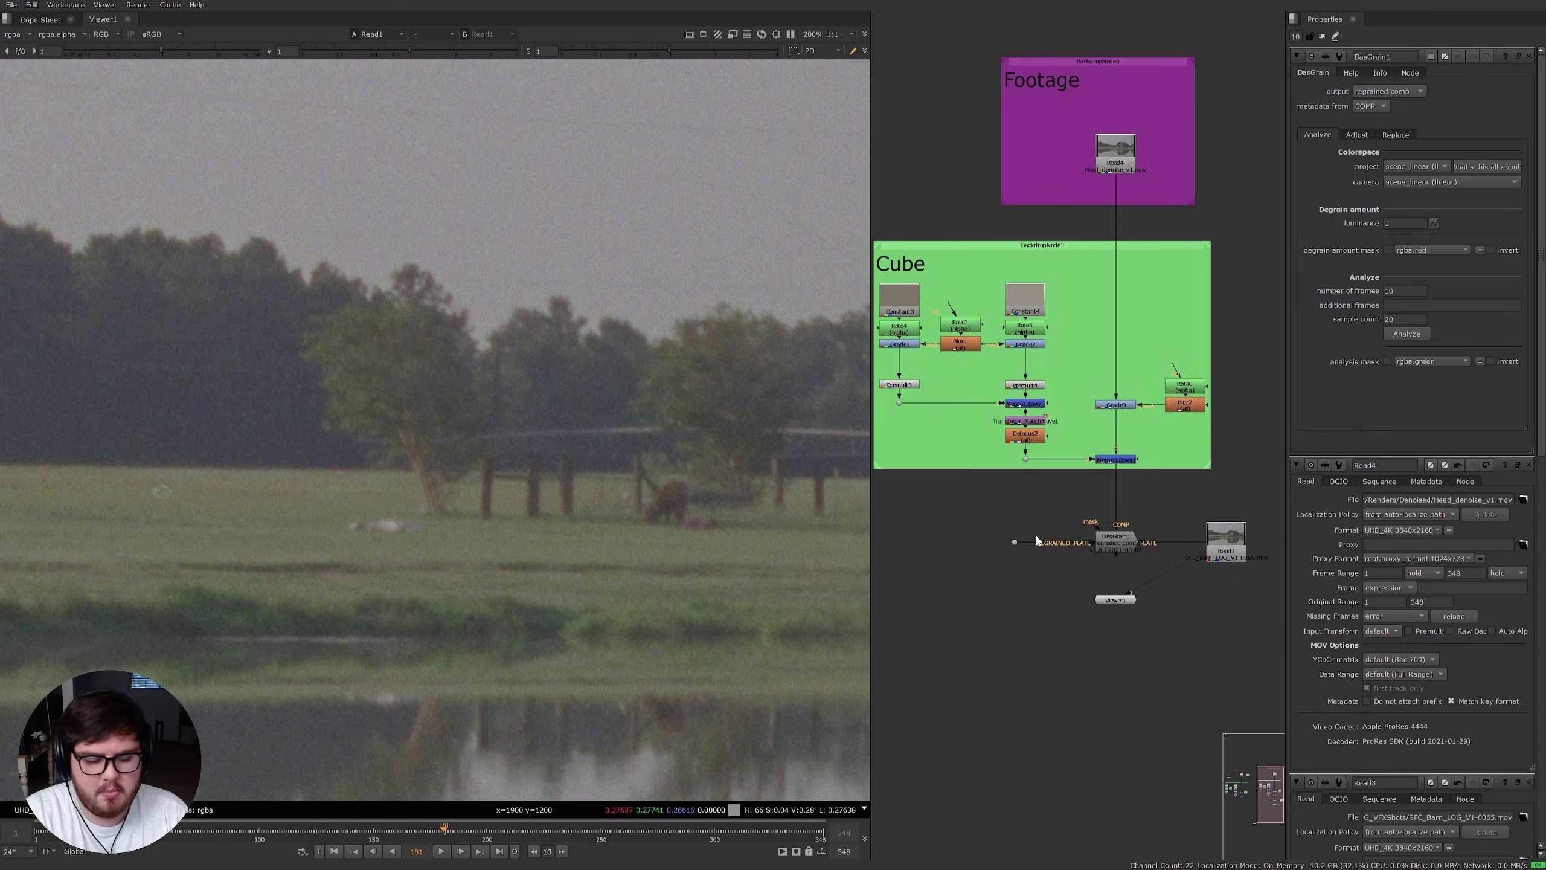
pyautogui.hotkey('ctrl', 'z')
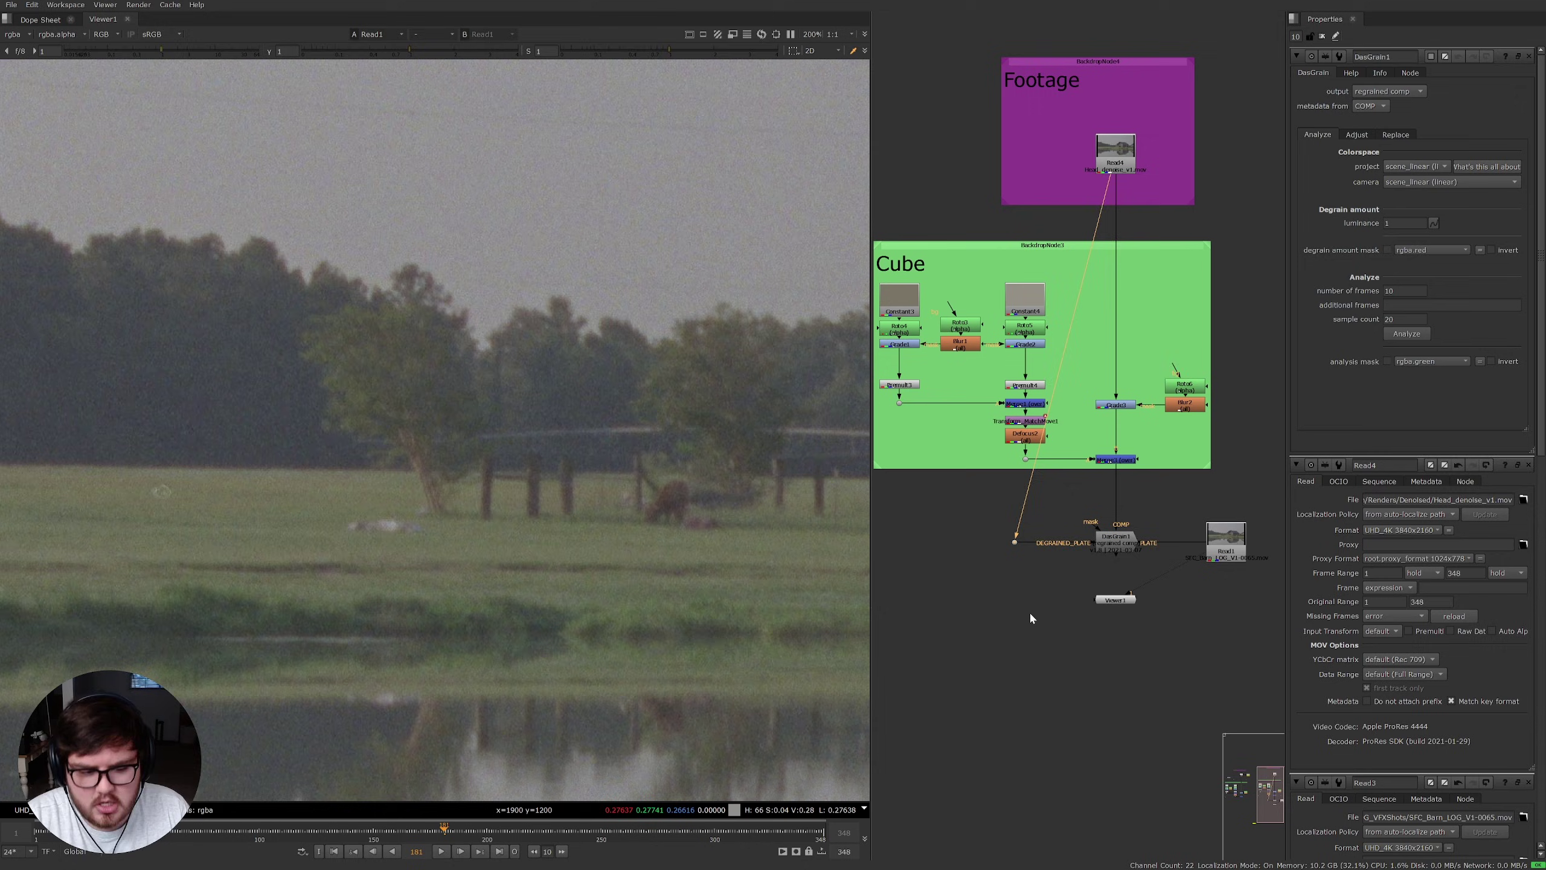
pyautogui.hotkey('ctrl', 'd')
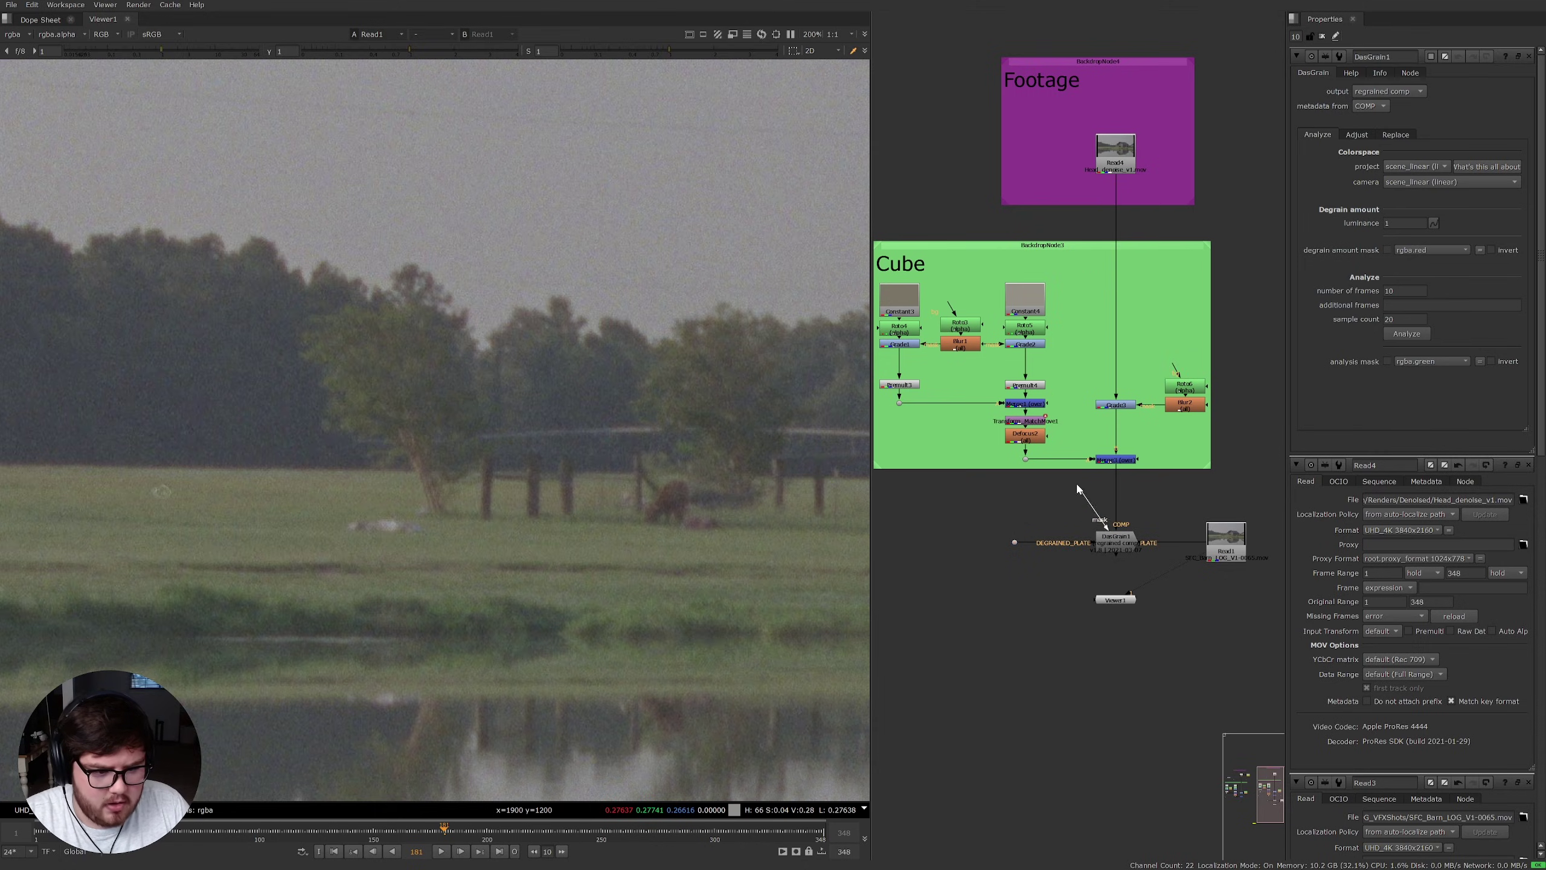
# Step: Try connecting DasGrain's mask input to the Dot below the cube's Defocus node
pyautogui.moveTo(1043, 491); pyautogui.dragTo(1046, 504)
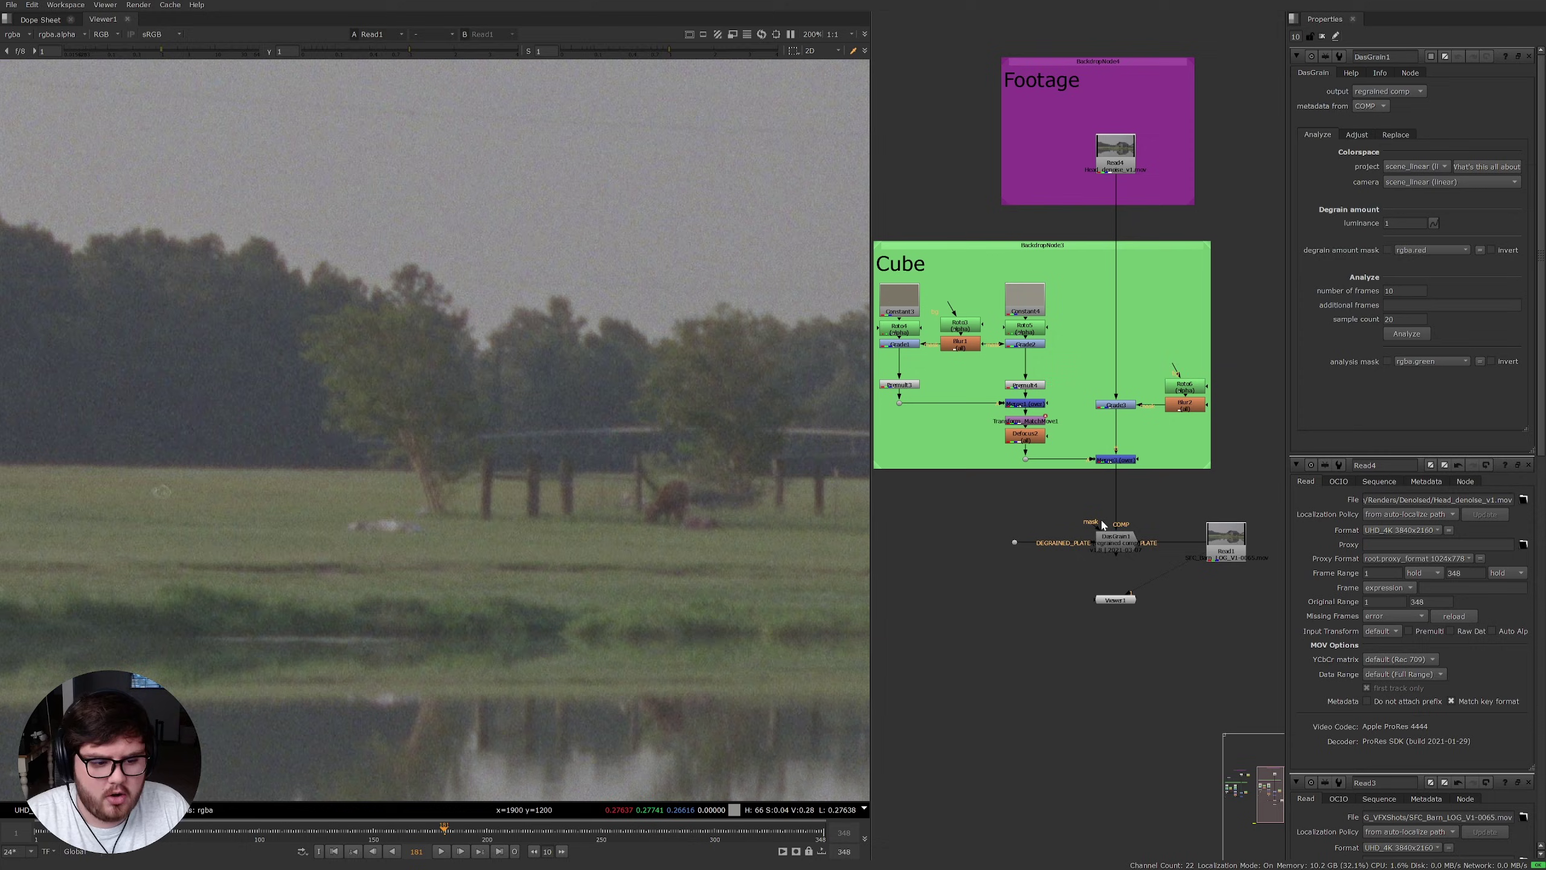
pyautogui.moveTo(1103, 525); pyautogui.dragTo(1027, 465)
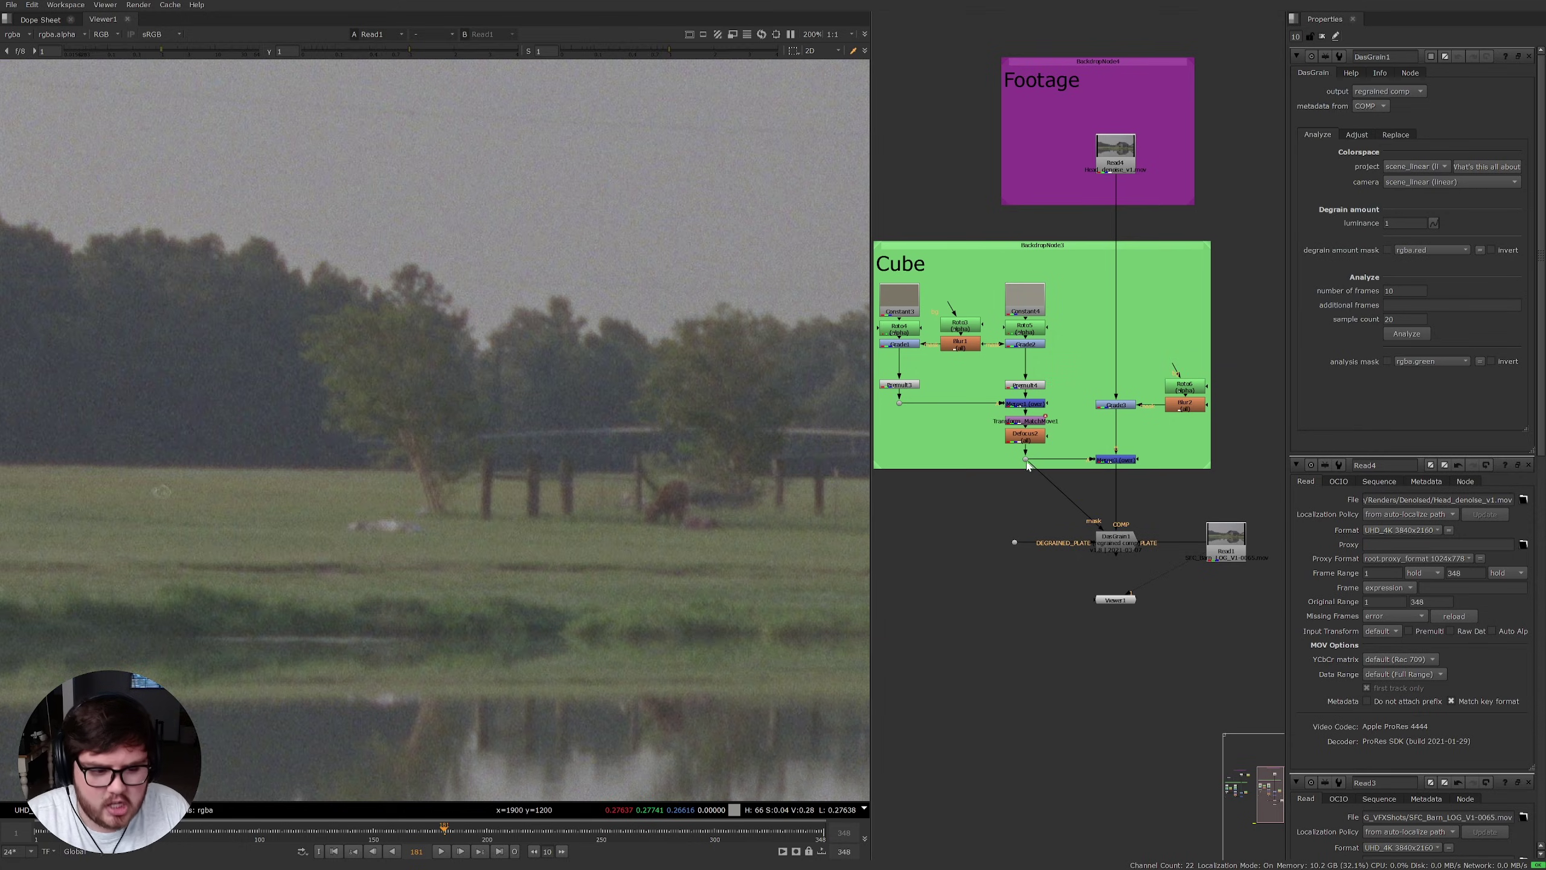
pyautogui.moveTo(1108, 538); pyautogui.dragTo(1096, 571, button='middle')
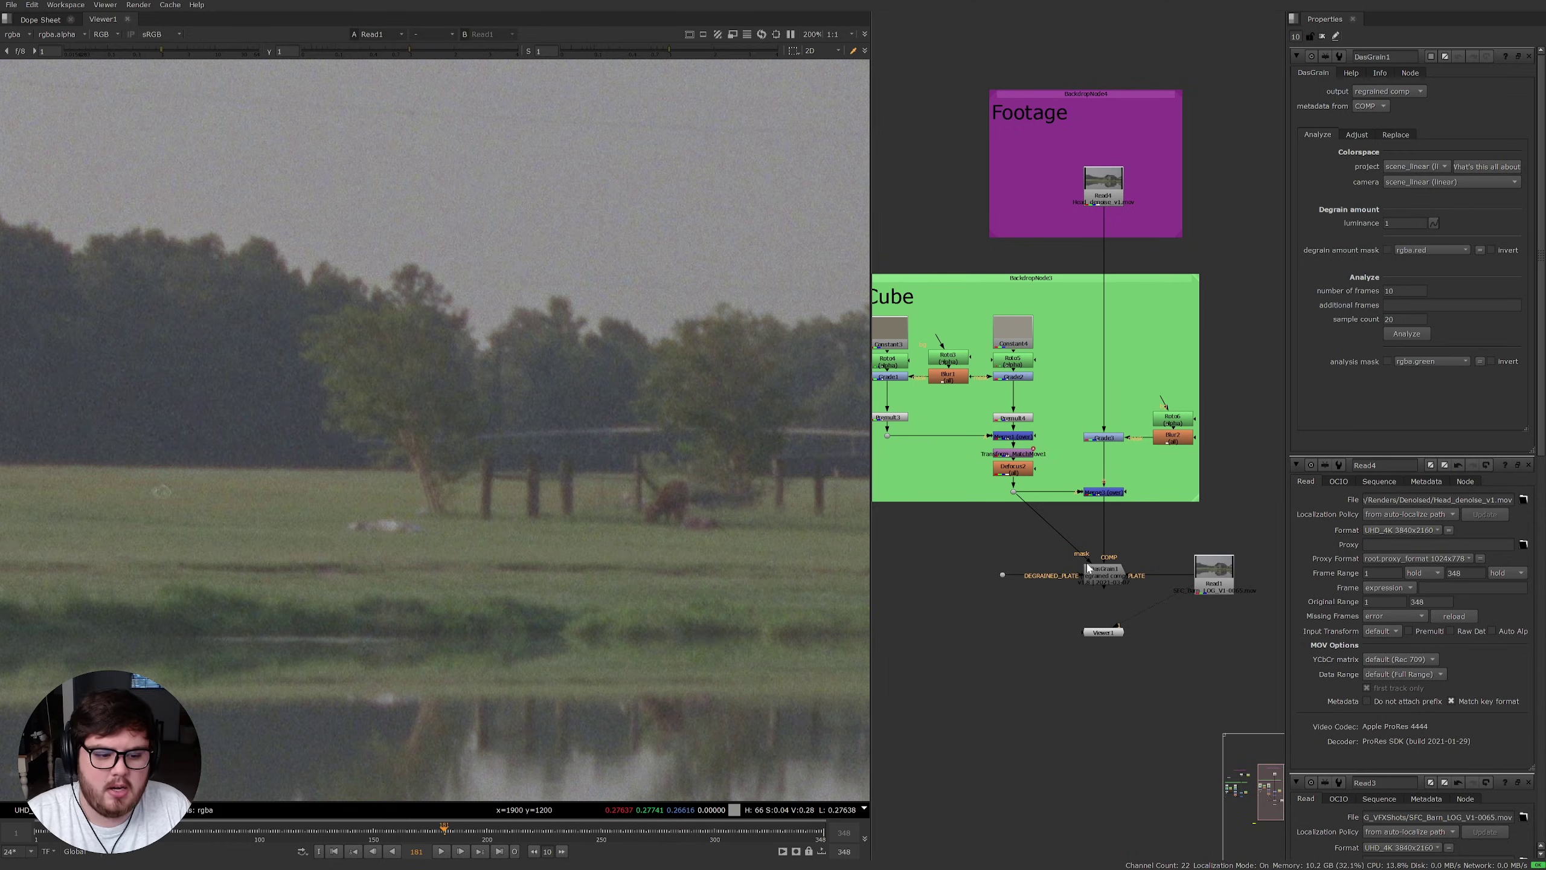
pyautogui.moveTo(1086, 561); pyautogui.dragTo(1074, 528)
# Step: Show the final merge of the cube over the denoised footage in the viewer
pyautogui.click(1098, 491)
pyautogui.press('1')
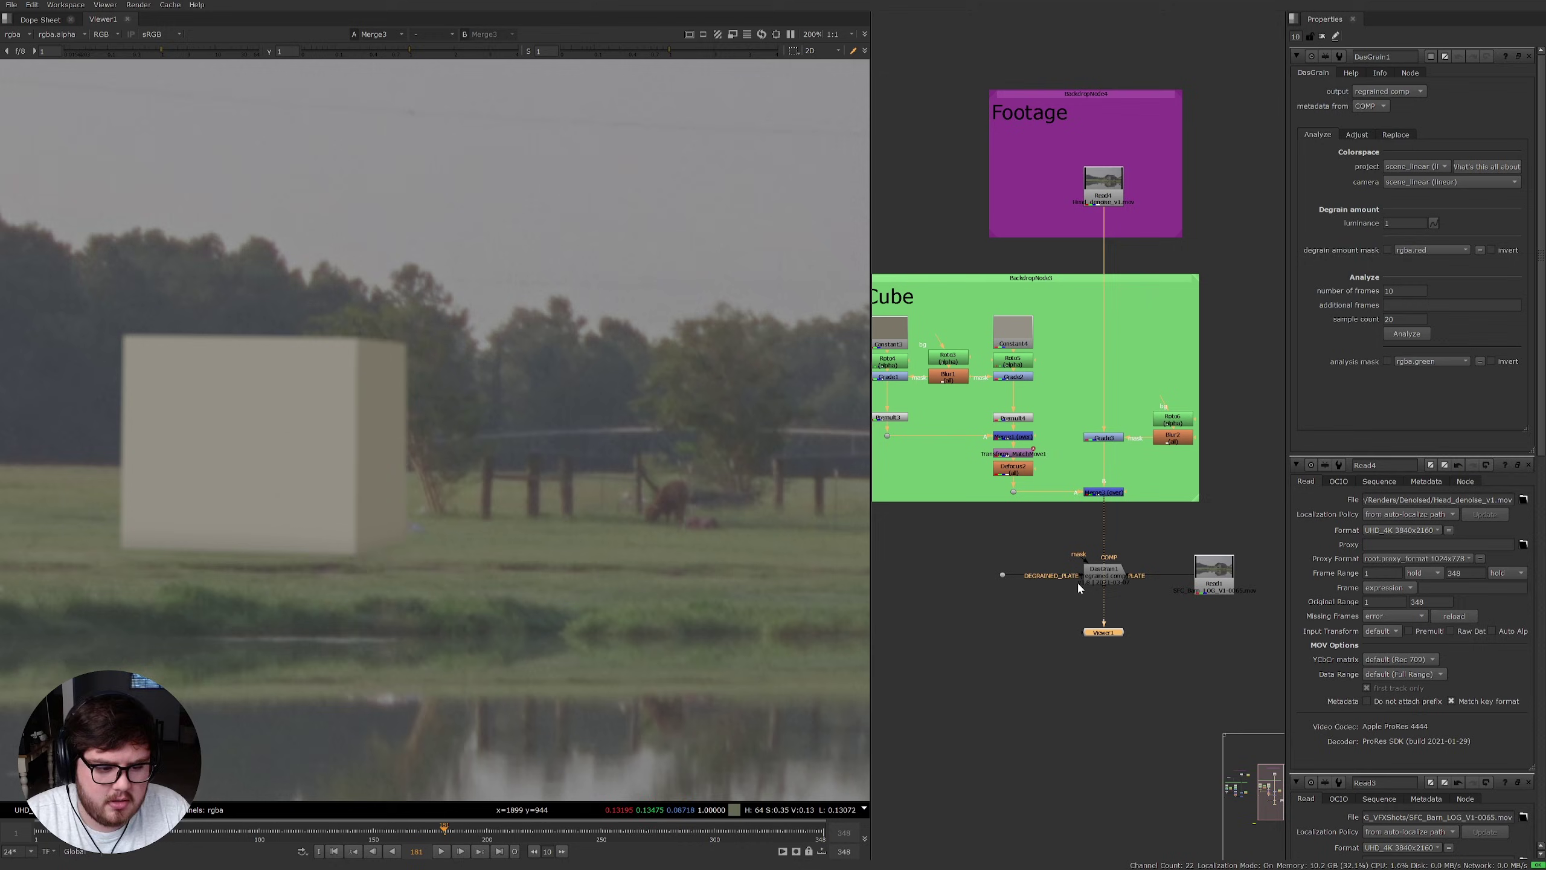
# Step: Show the DasGrain node's output in the viewer and set its metadata source to PLATE
pyautogui.click(1103, 578)
pyautogui.press('1')
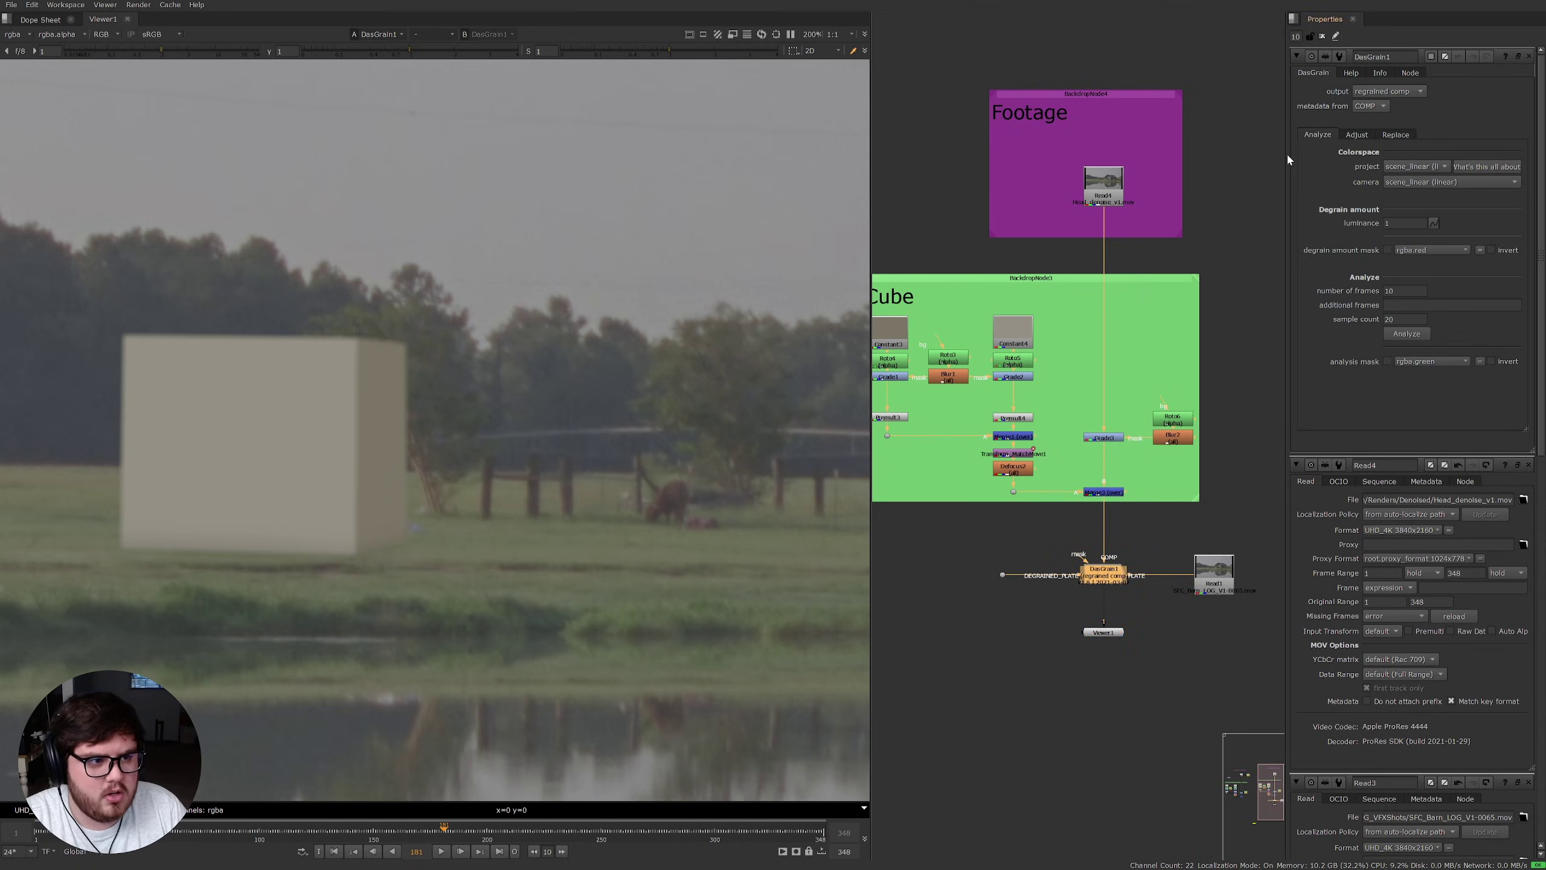
pyautogui.moveTo(1285, 148); pyautogui.dragTo(1205, 150)
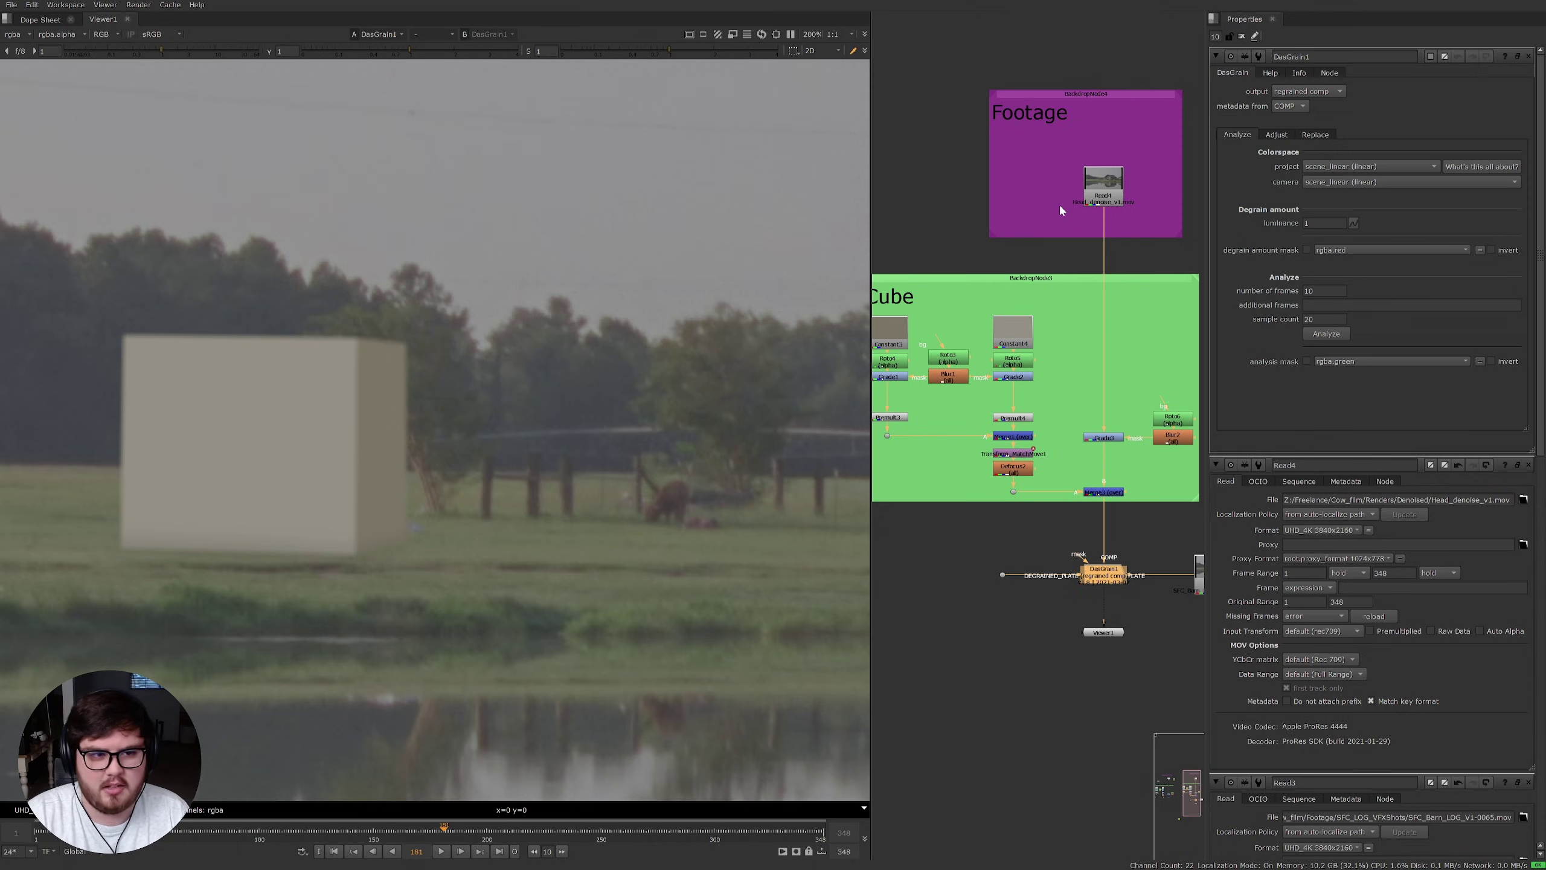
pyautogui.click(1290, 105)
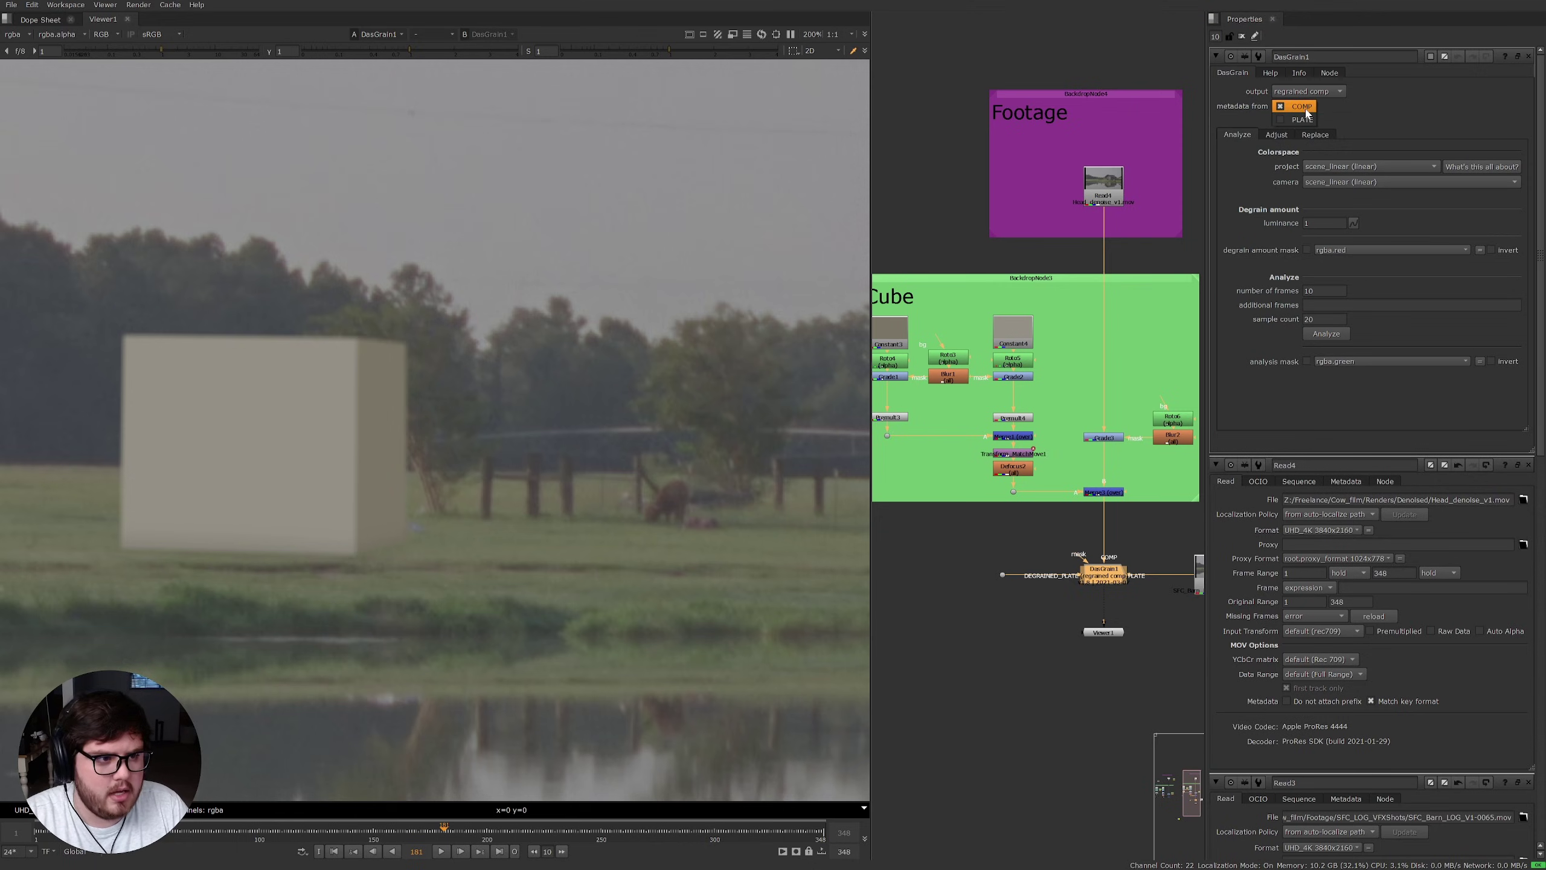
pyautogui.click(1293, 119)
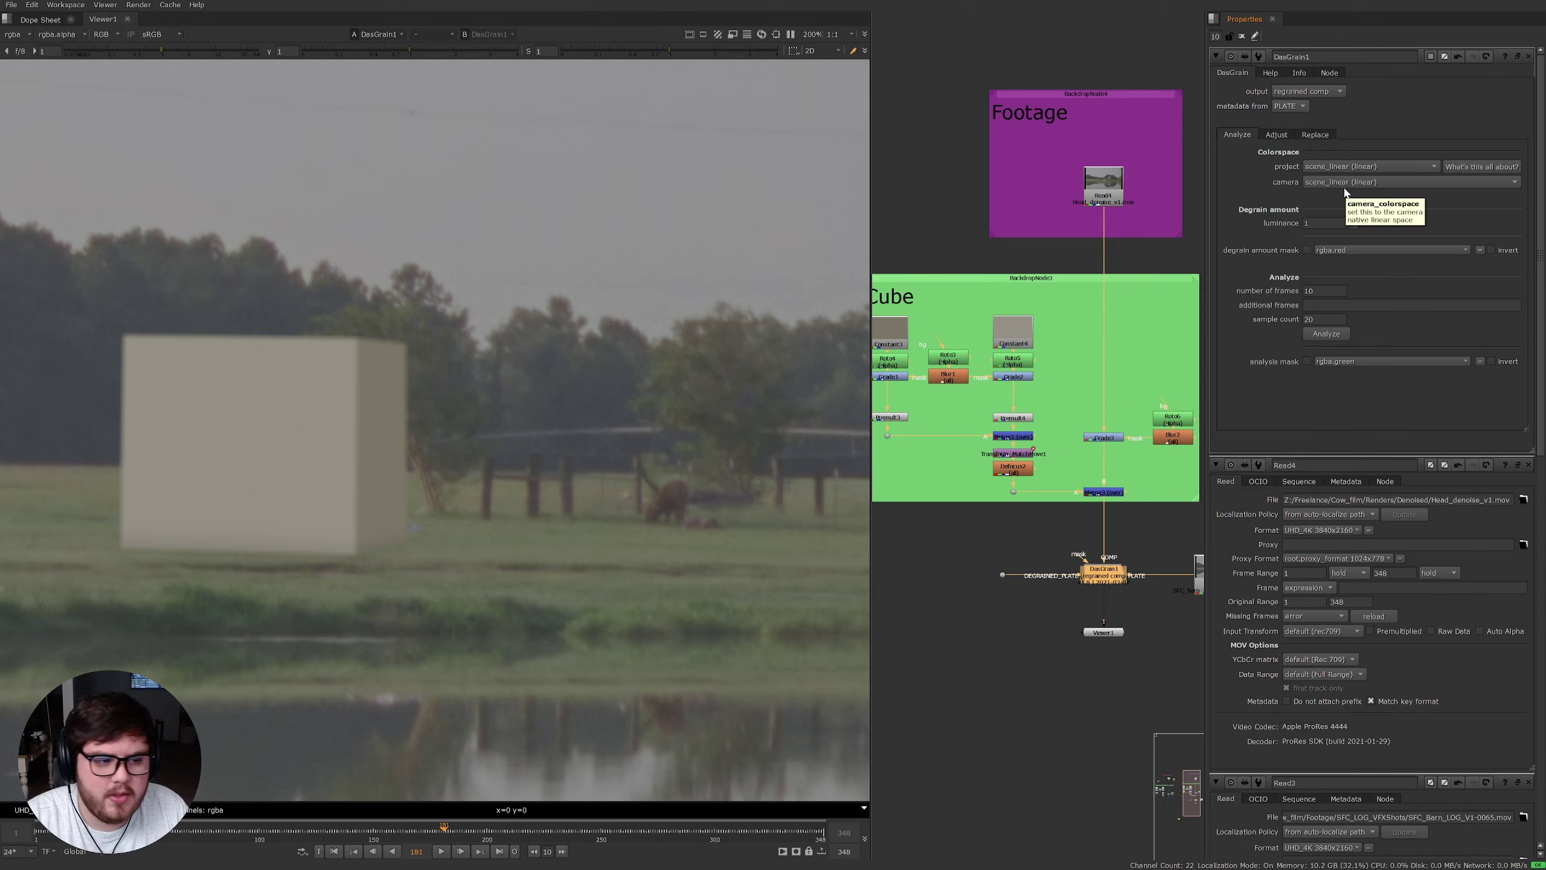
# Step: Run DasGrain's grain analysis and play back the regrained comp around the cube
pyautogui.click(1324, 334)
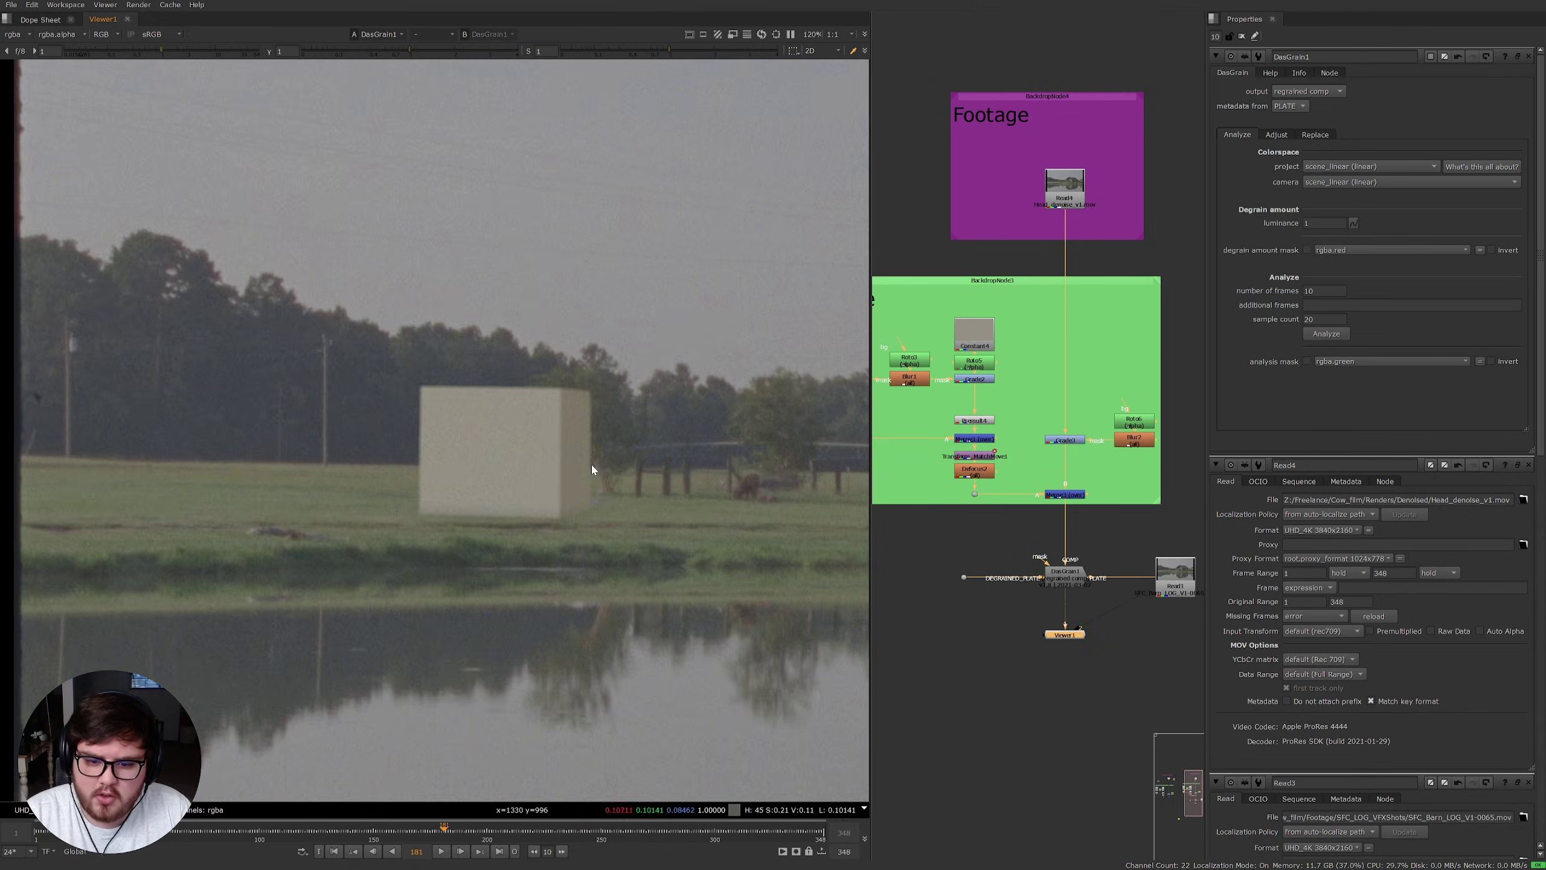
pyautogui.scroll(4, 592, 463)
pyautogui.moveTo(592, 464); pyautogui.dragTo(624, 479, button='middle')
pyautogui.click(450, 851)
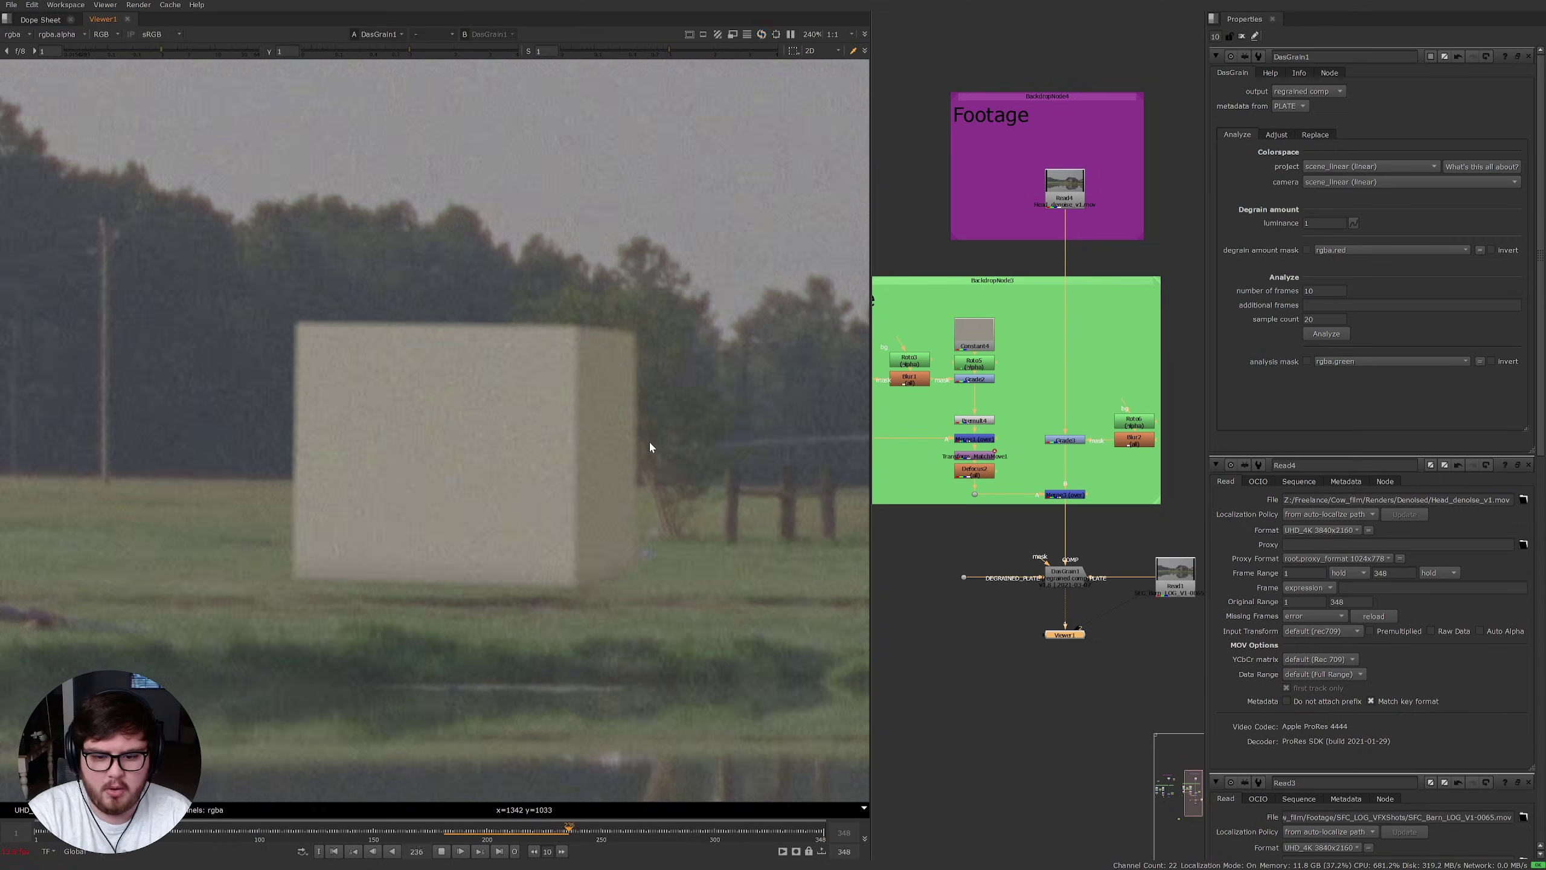
pyautogui.click(444, 853)
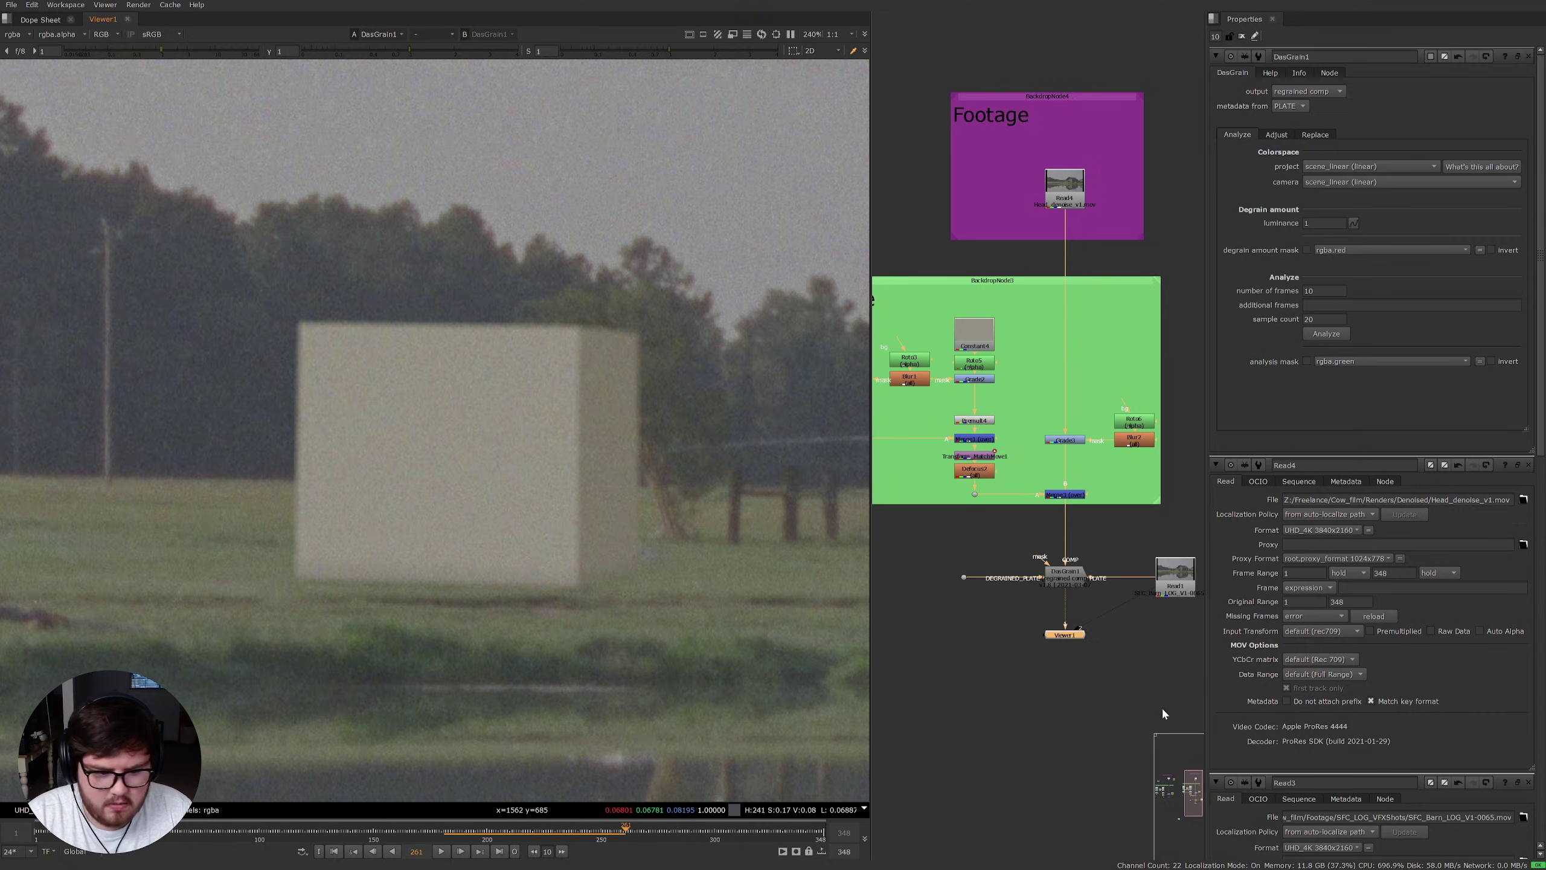
# Step: Compare the grain of the original plate's Read node with DasGrain's output up close on the trees beside the cube
pyautogui.click(1173, 589)
pyautogui.press('2')
pyautogui.press('1')
pyautogui.press('2')
pyautogui.scroll(7, 652, 456)
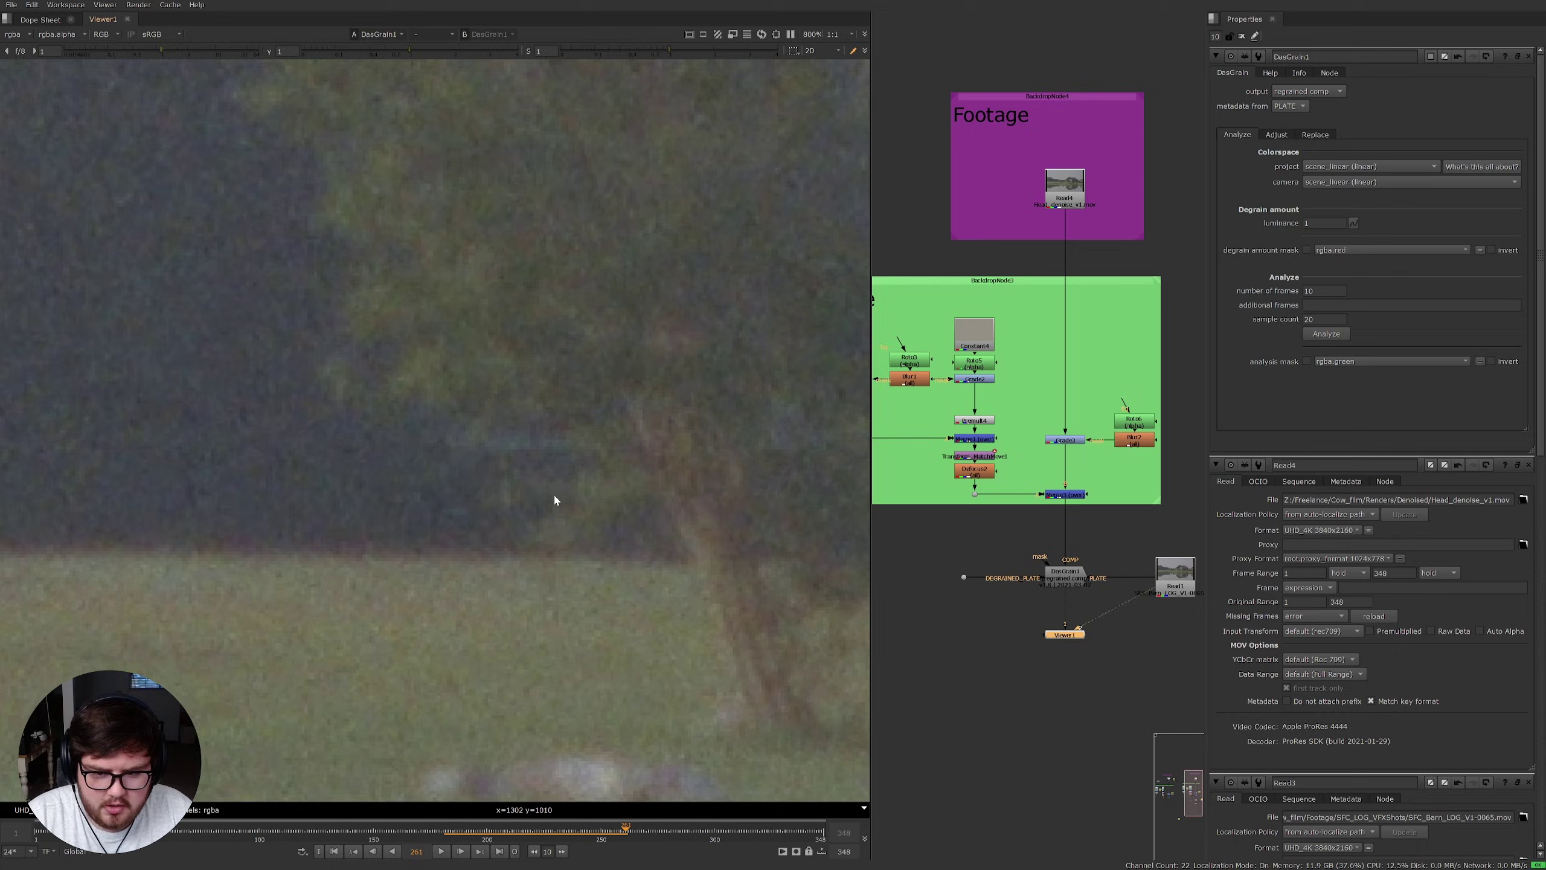
pyautogui.press('1')
pyautogui.moveTo(553, 493); pyautogui.dragTo(679, 493, button='middle')
pyautogui.press('2')
pyautogui.scroll(5, 576, 459)
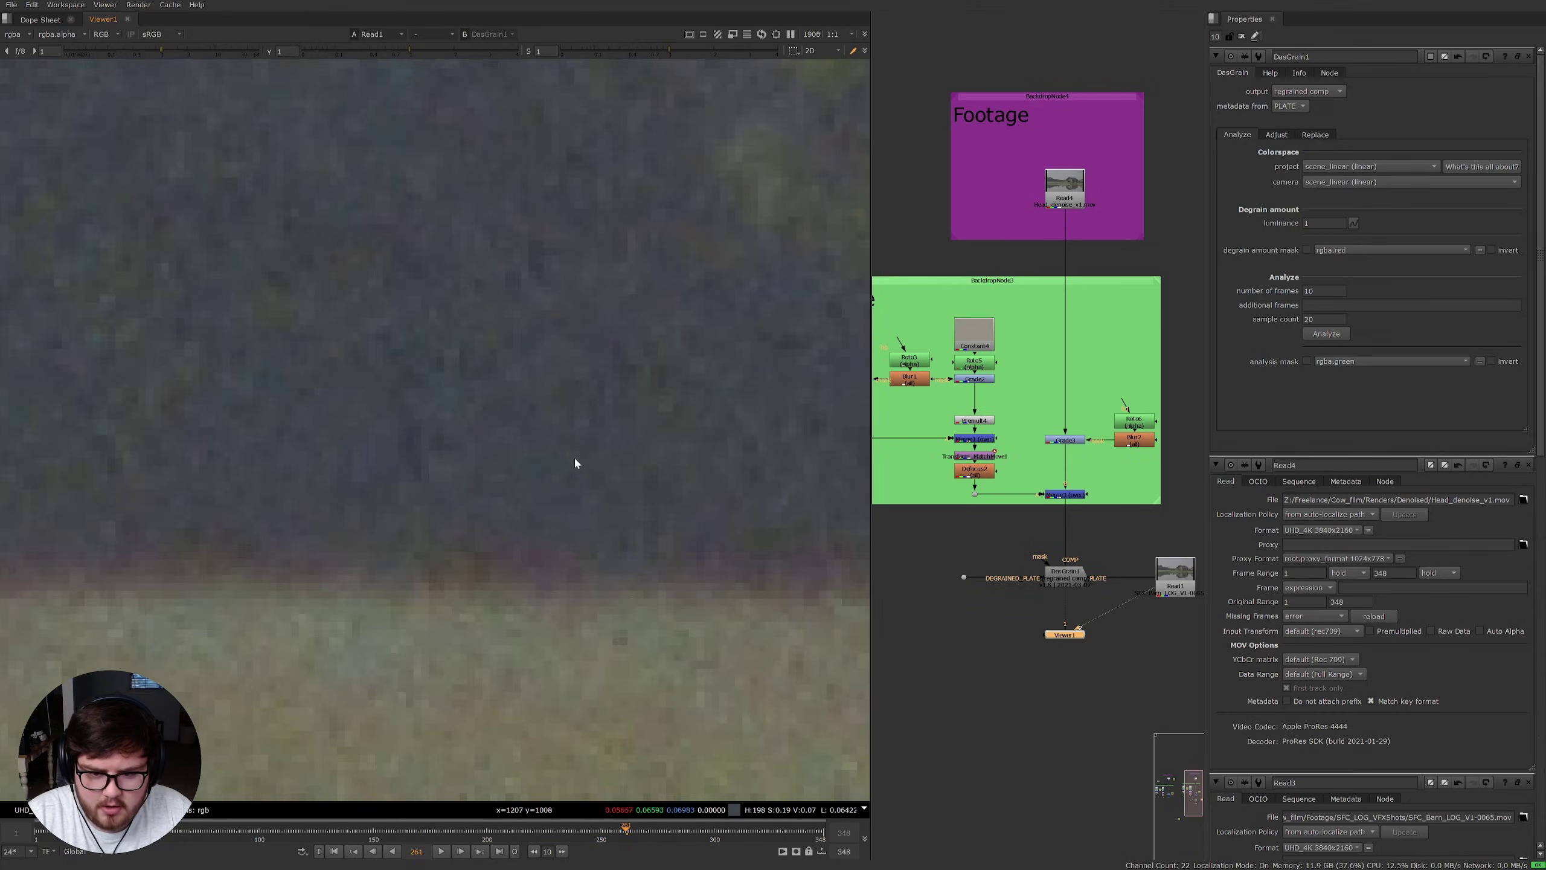
pyautogui.moveTo(575, 446); pyautogui.dragTo(600, 446, button='middle')
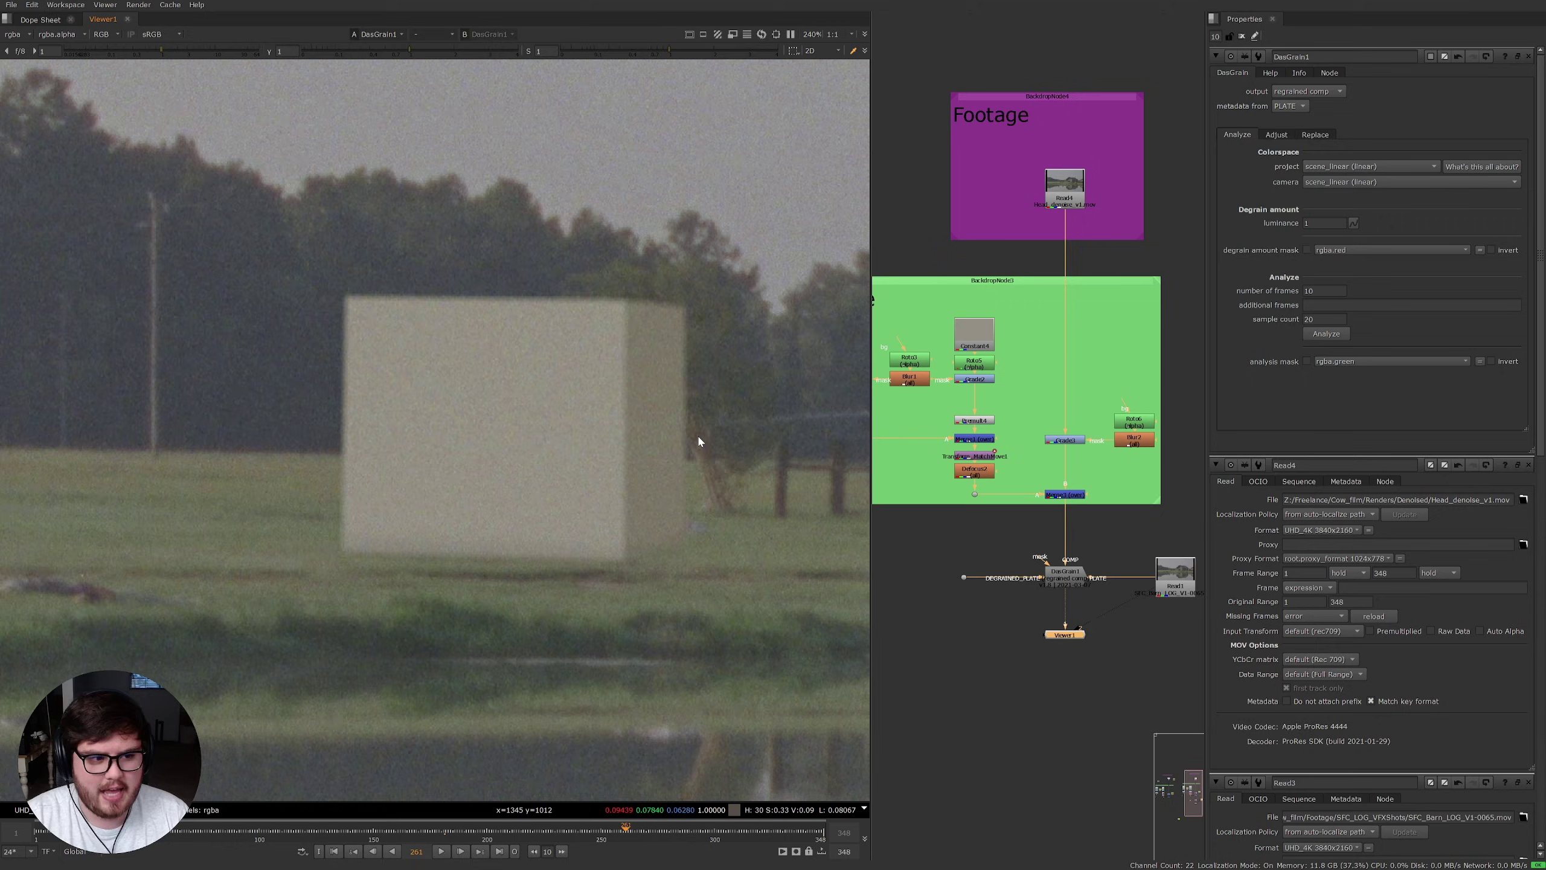
# Step: Activate DasGrain's scatter grain replacement and move its sample box onto a clear patch of sky at 1559, 1727, 1959, 1927
pyautogui.click(1316, 136)
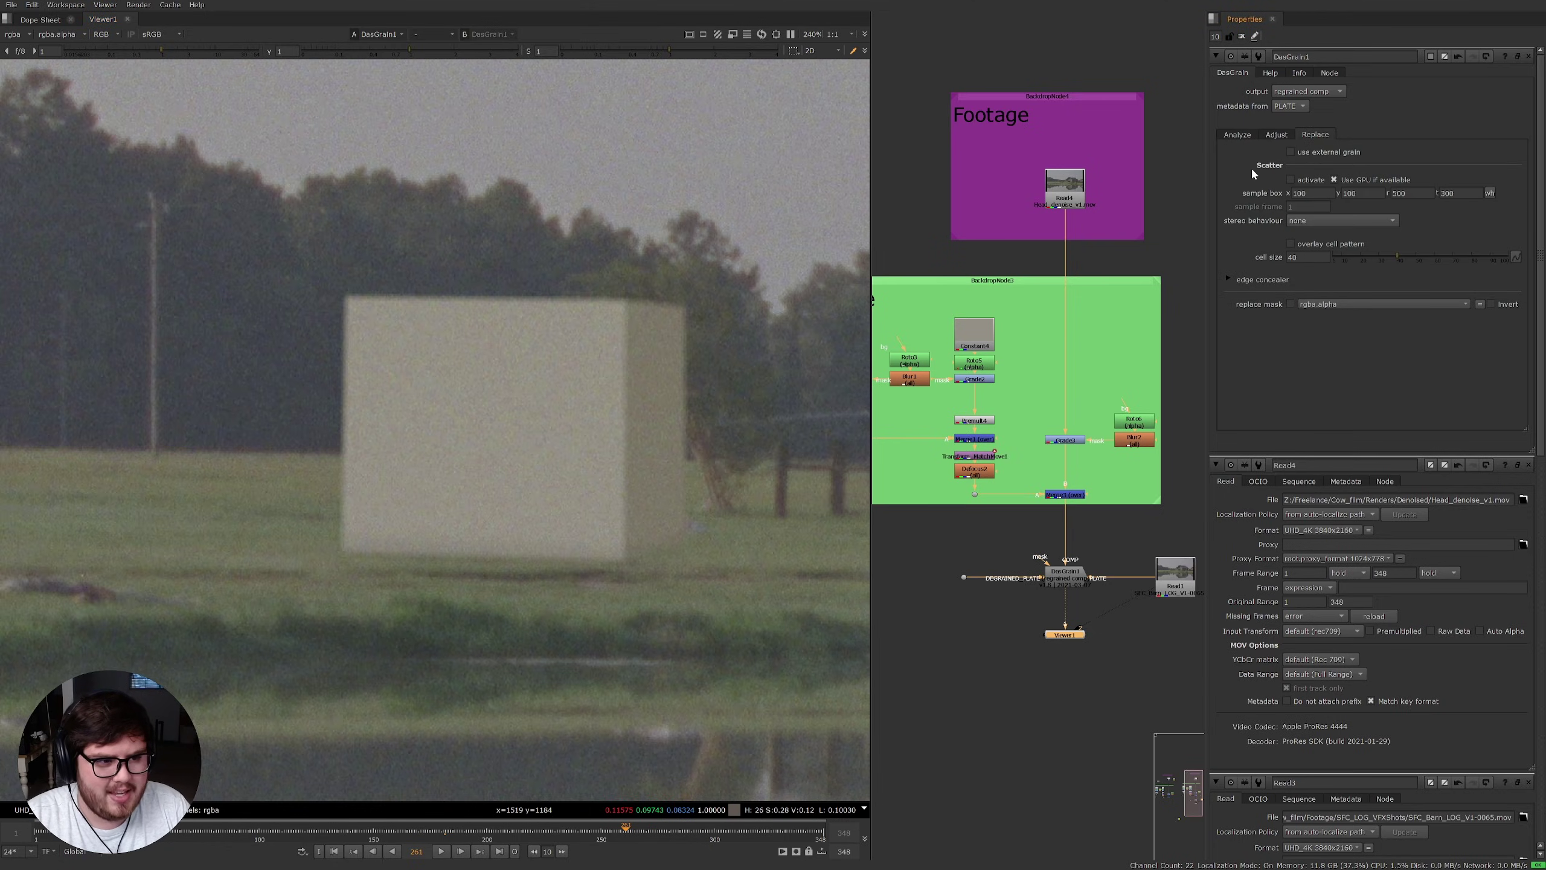
pyautogui.click(1290, 180)
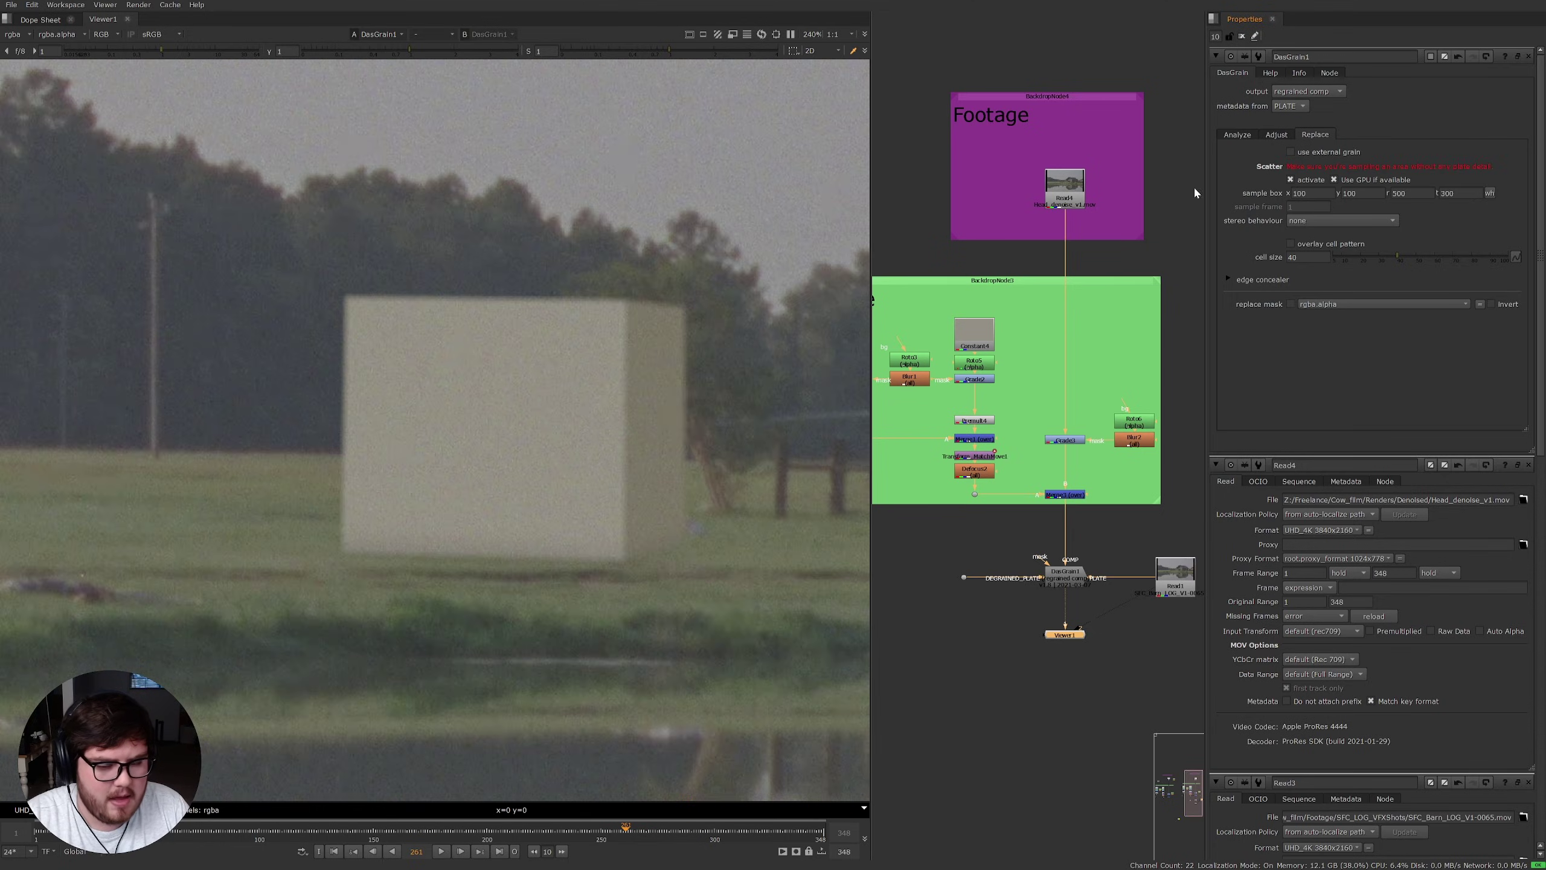
pyautogui.scroll(-5, 588, 442)
pyautogui.moveTo(524, 519); pyautogui.dragTo(522, 481, button='middle')
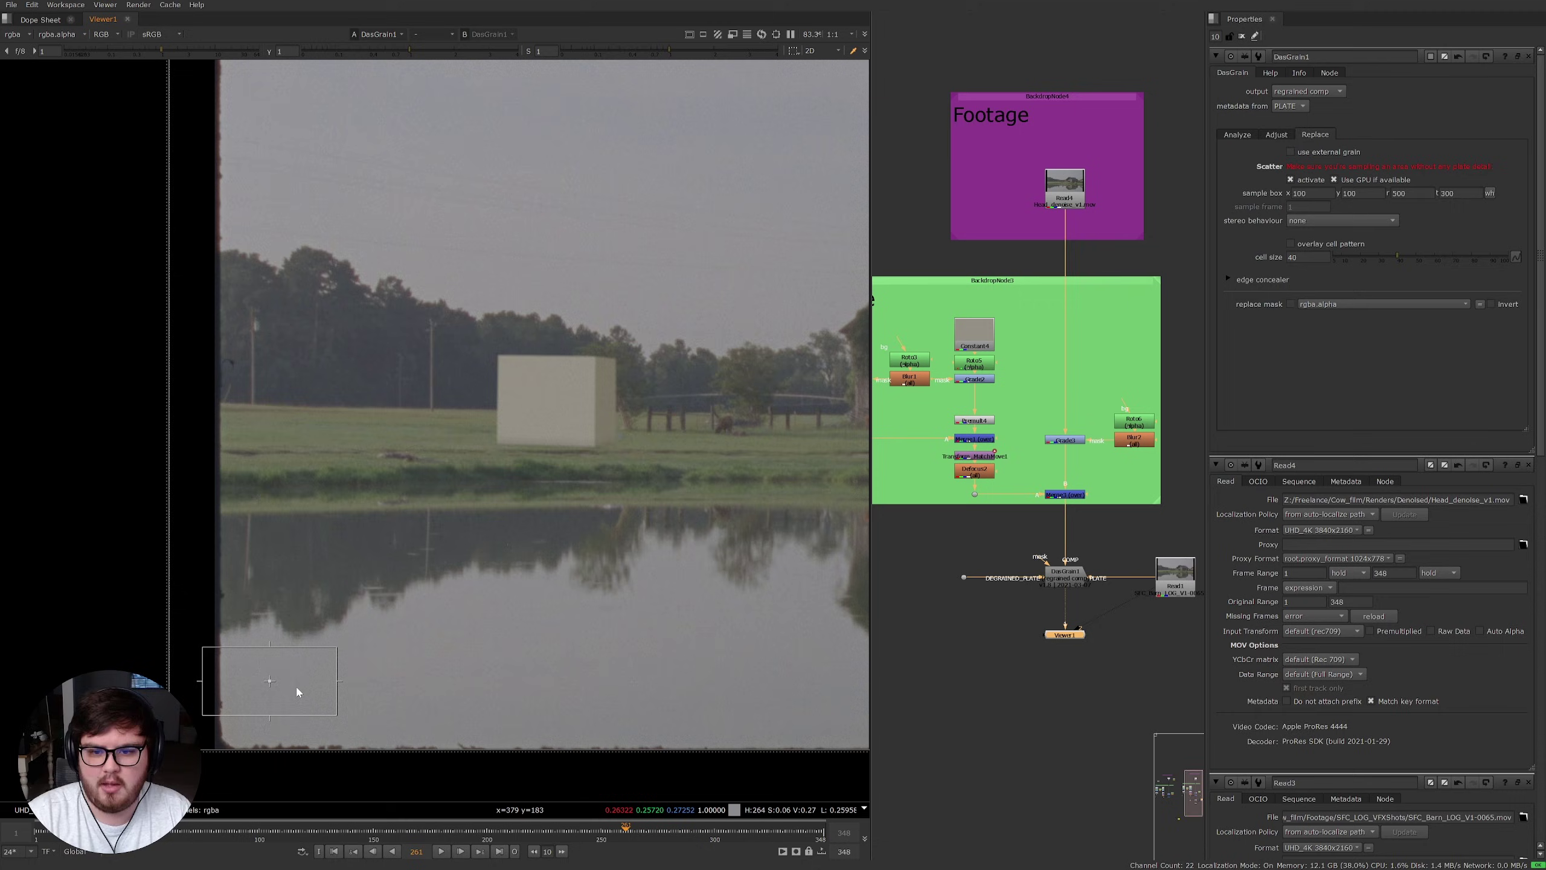
pyautogui.moveTo(273, 679); pyautogui.dragTo(762, 125)
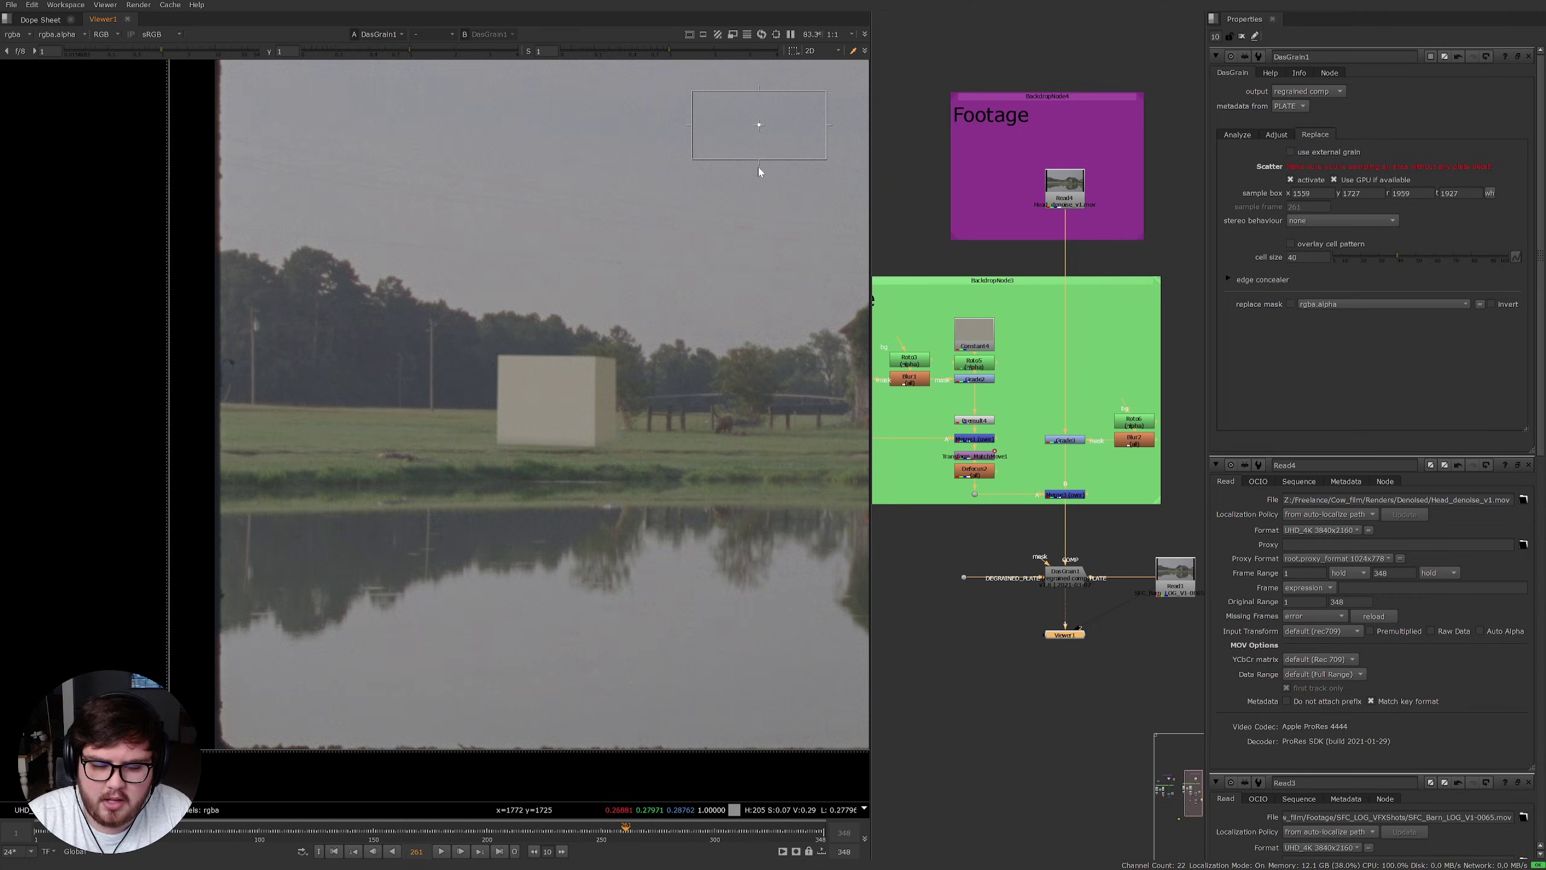
pyautogui.scroll(6, 626, 400)
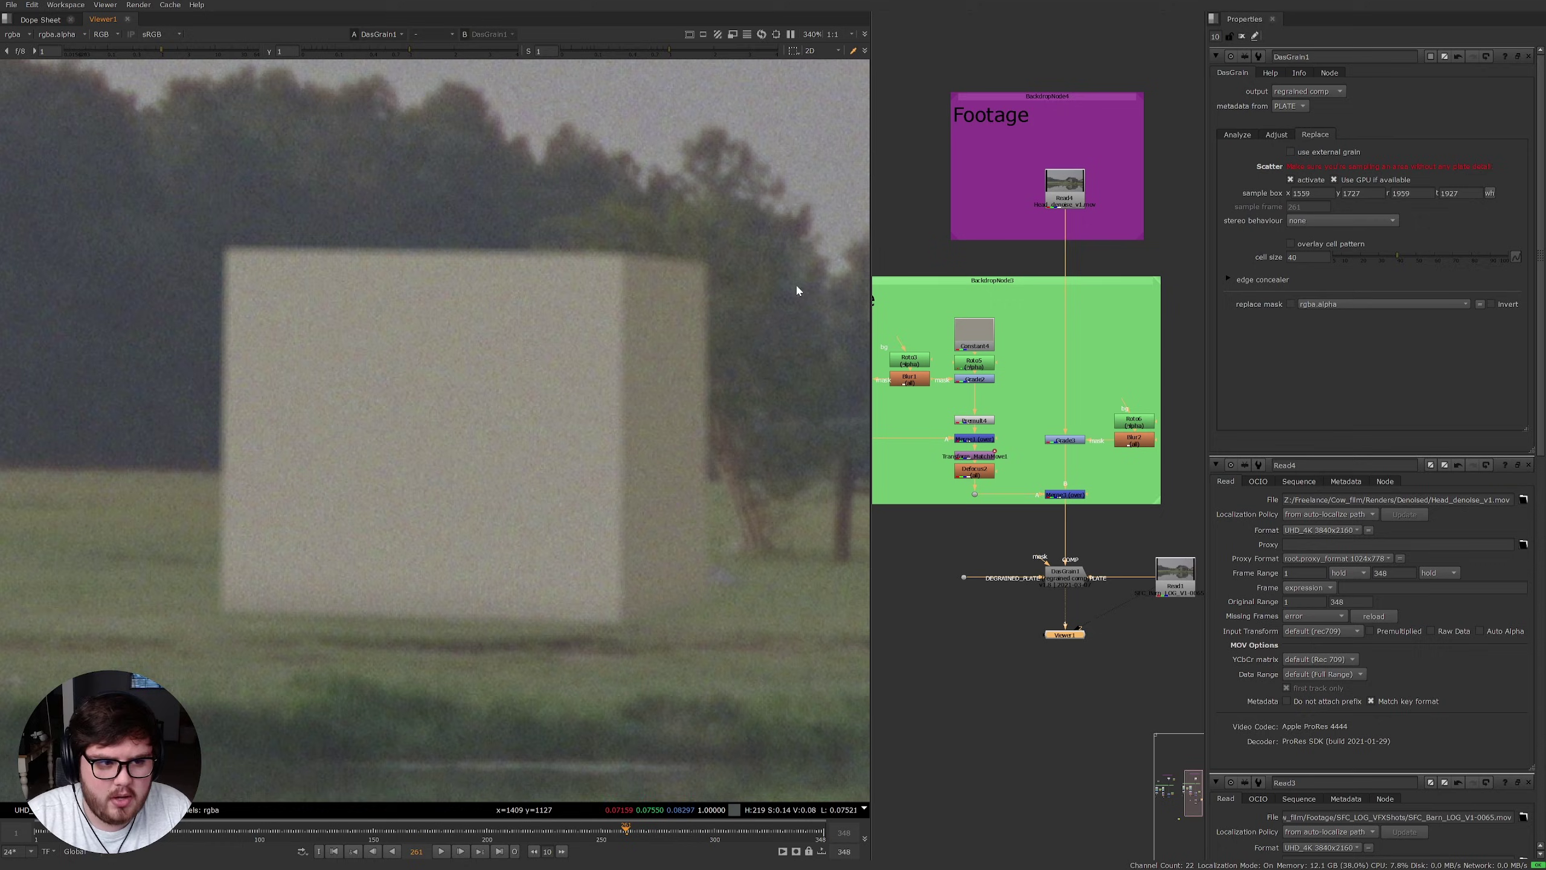
pyautogui.scroll(-5, 720, 310)
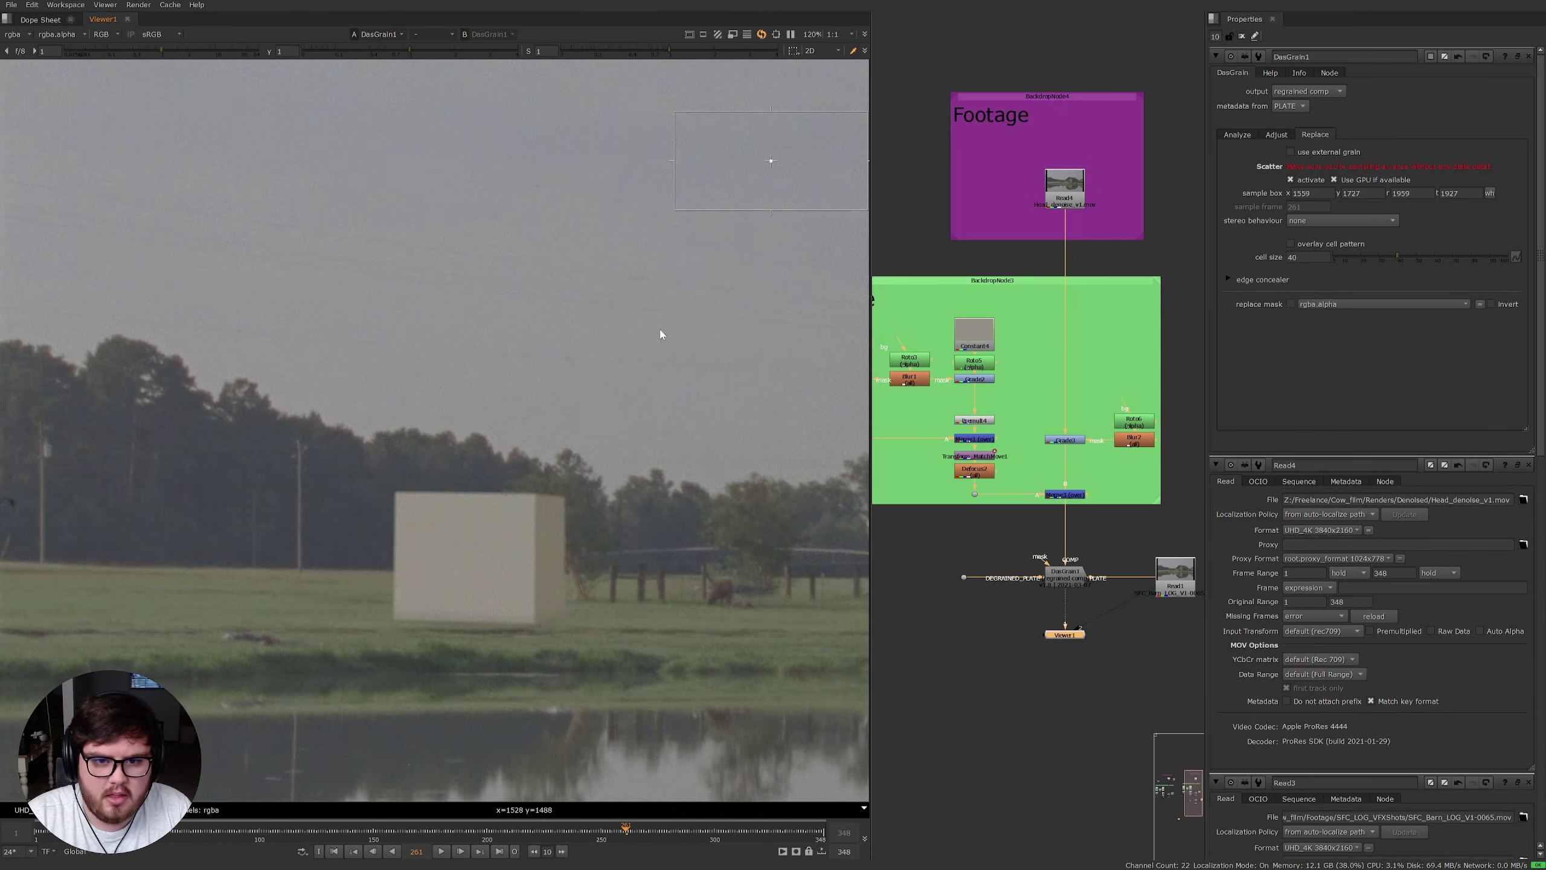
pyautogui.moveTo(661, 330); pyautogui.dragTo(661, 332, button='middle')
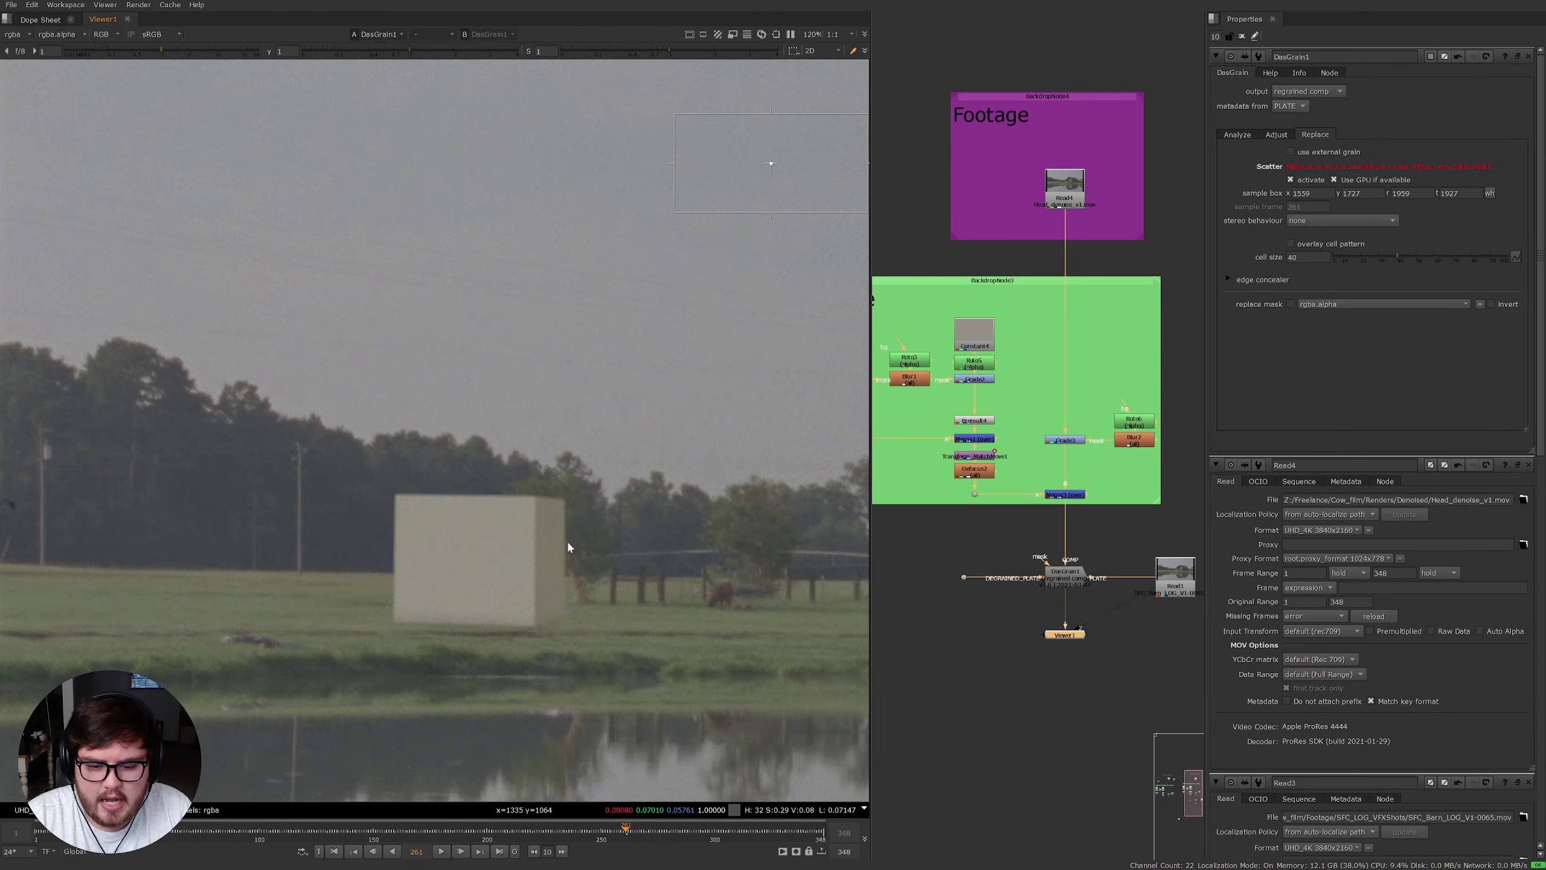
pyautogui.scroll(2, 547, 609)
pyautogui.moveTo(449, 633); pyautogui.dragTo(513, 591, button='middle')
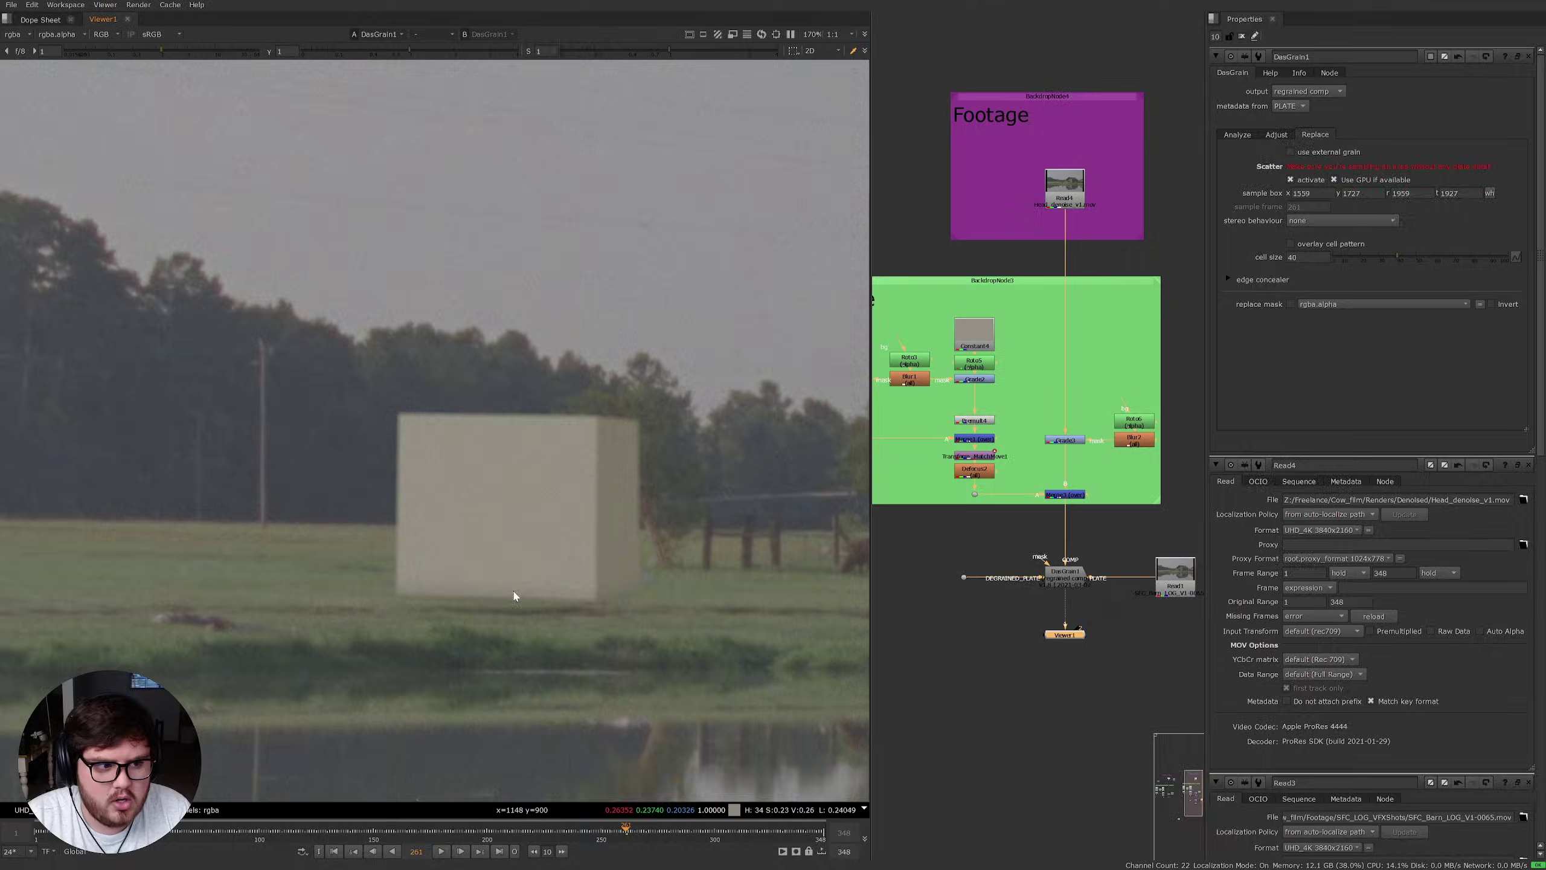
# Step: Overlay the scatter cell pattern to examine it across the sky and cube, and turn the overlay back off
pyautogui.click(1291, 243)
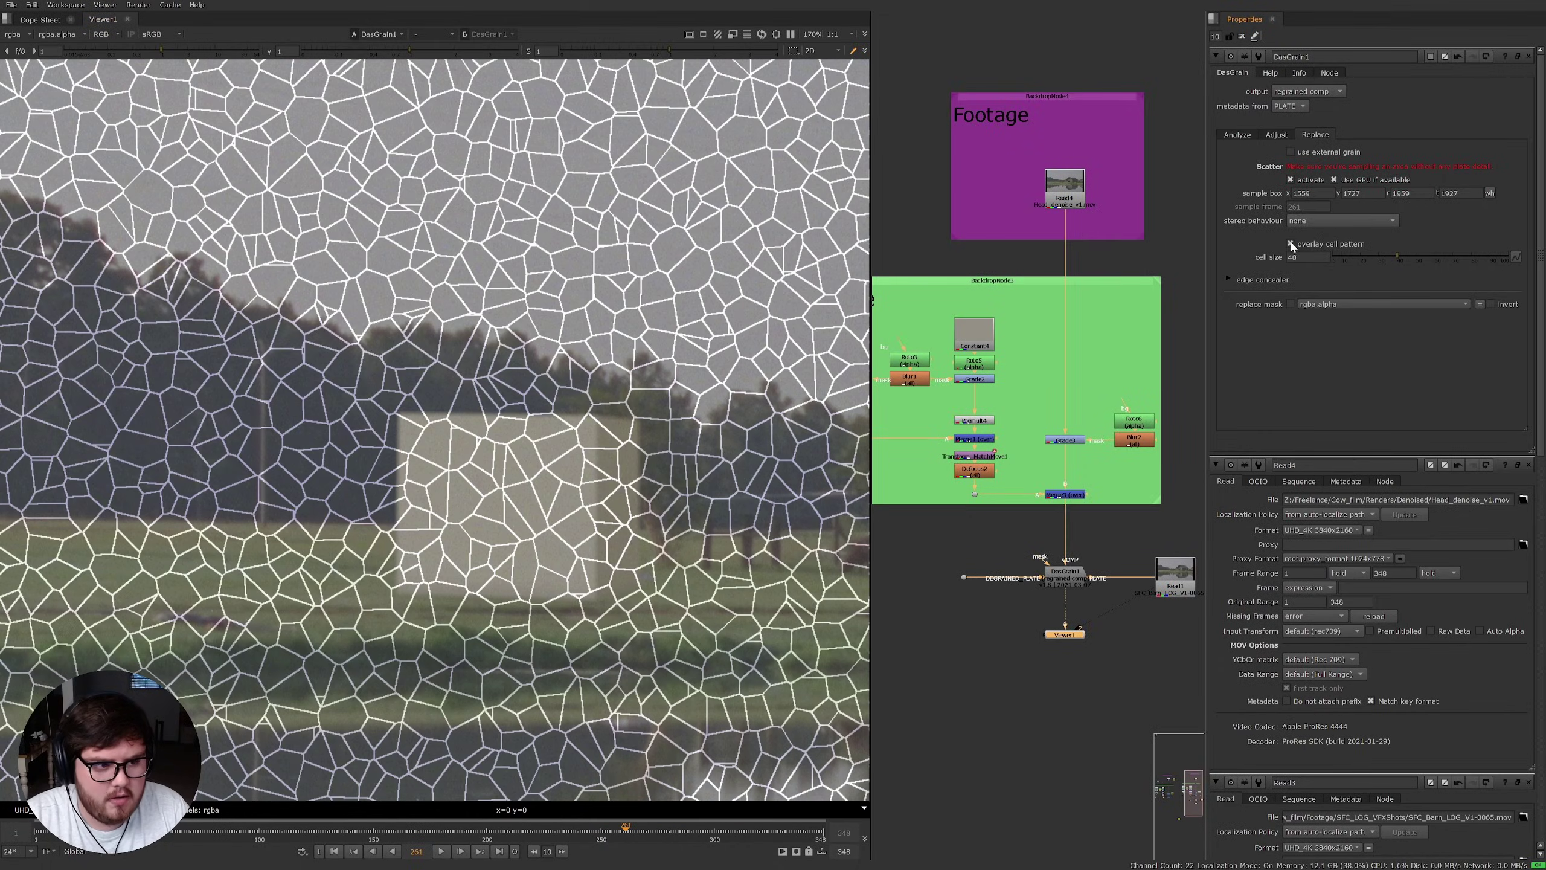
pyautogui.moveTo(708, 393); pyautogui.dragTo(539, 568, button='middle')
pyautogui.moveTo(574, 518); pyautogui.dragTo(553, 576, button='middle')
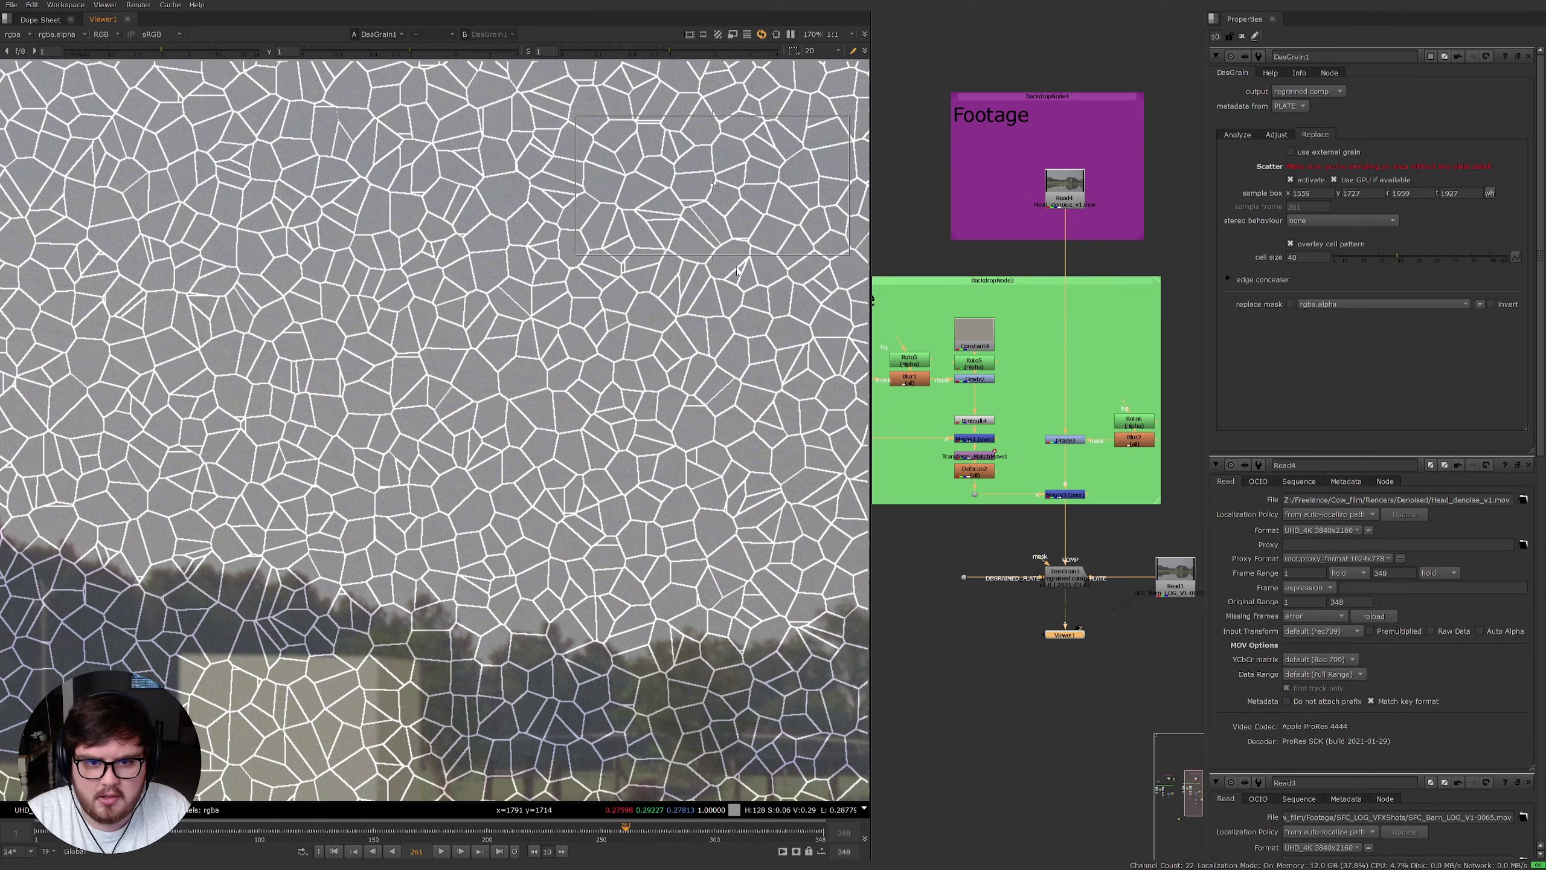
pyautogui.scroll(3, 620, 420)
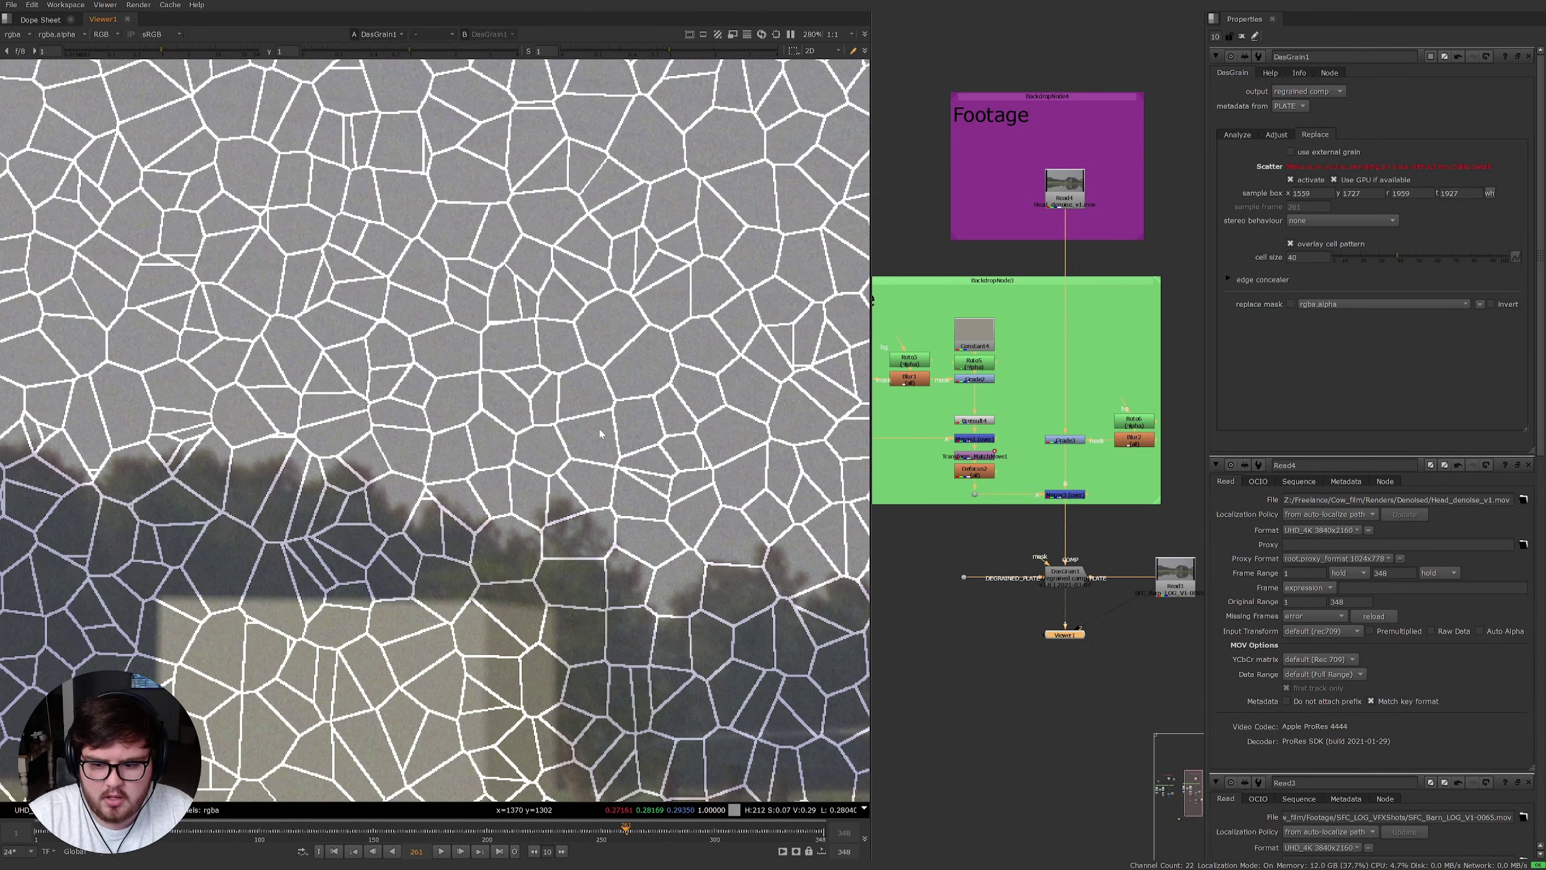
pyautogui.moveTo(600, 434); pyautogui.dragTo(627, 374, button='middle')
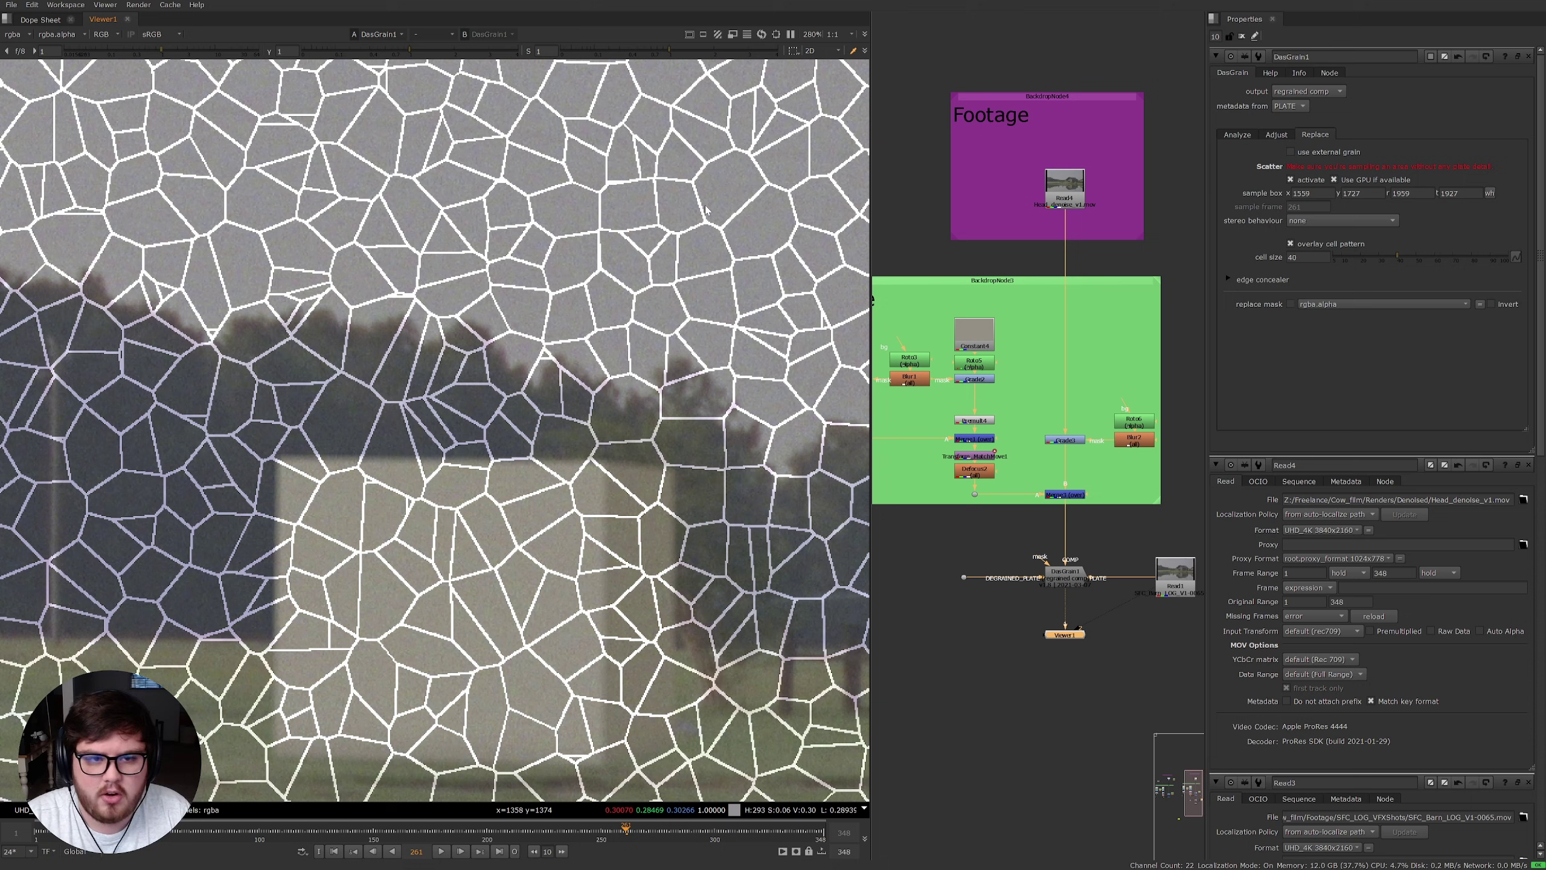
pyautogui.click(1341, 247)
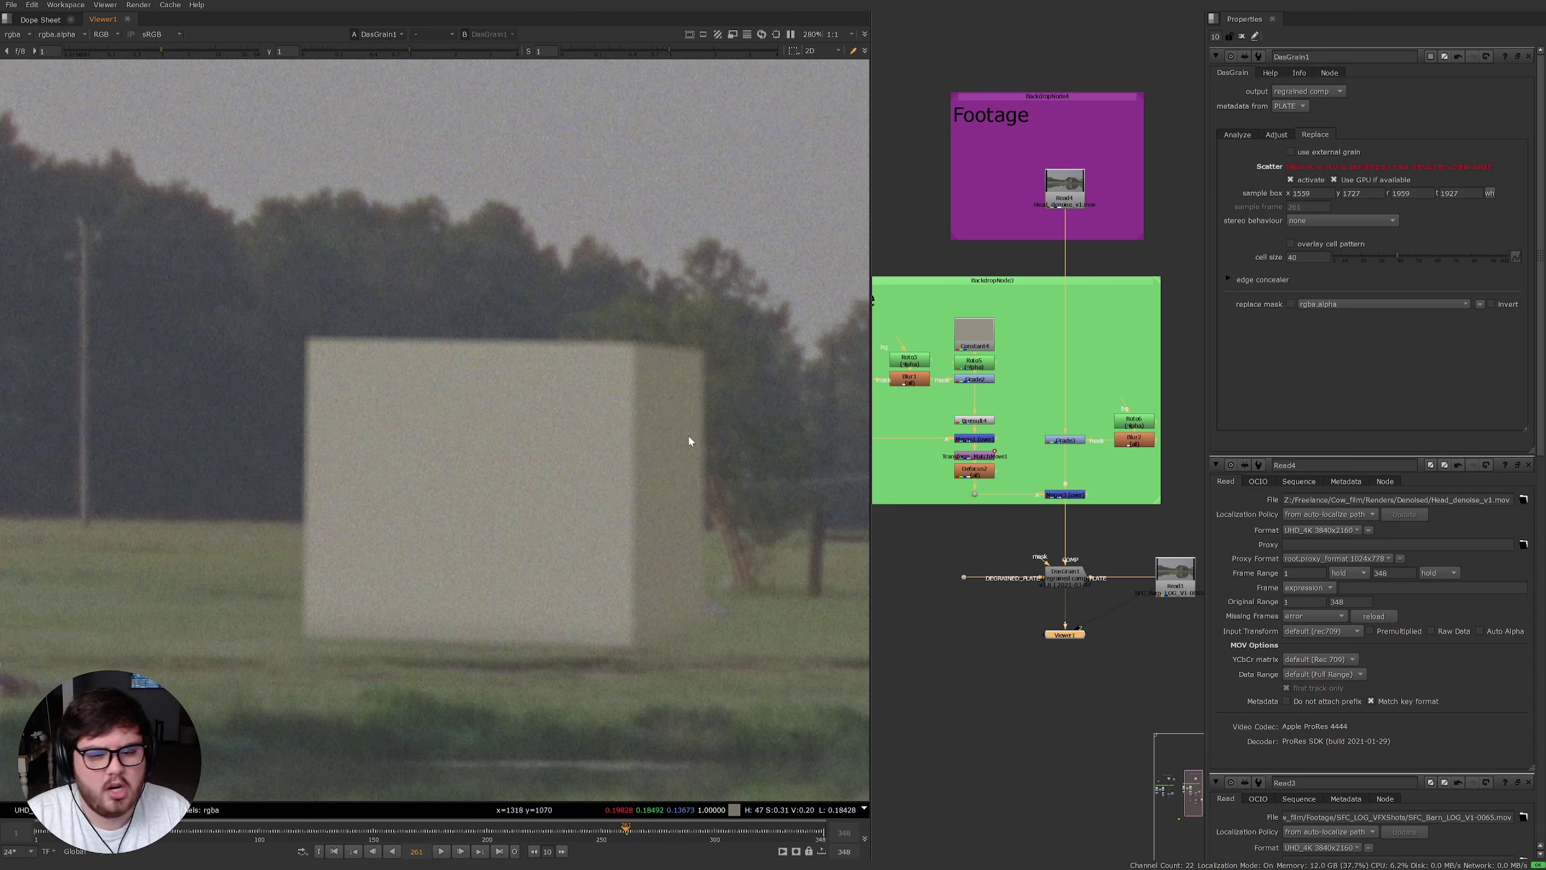
# Step: Deactivate DasGrain's scatter and check the cube's grain up close in playback
pyautogui.click(1290, 177)
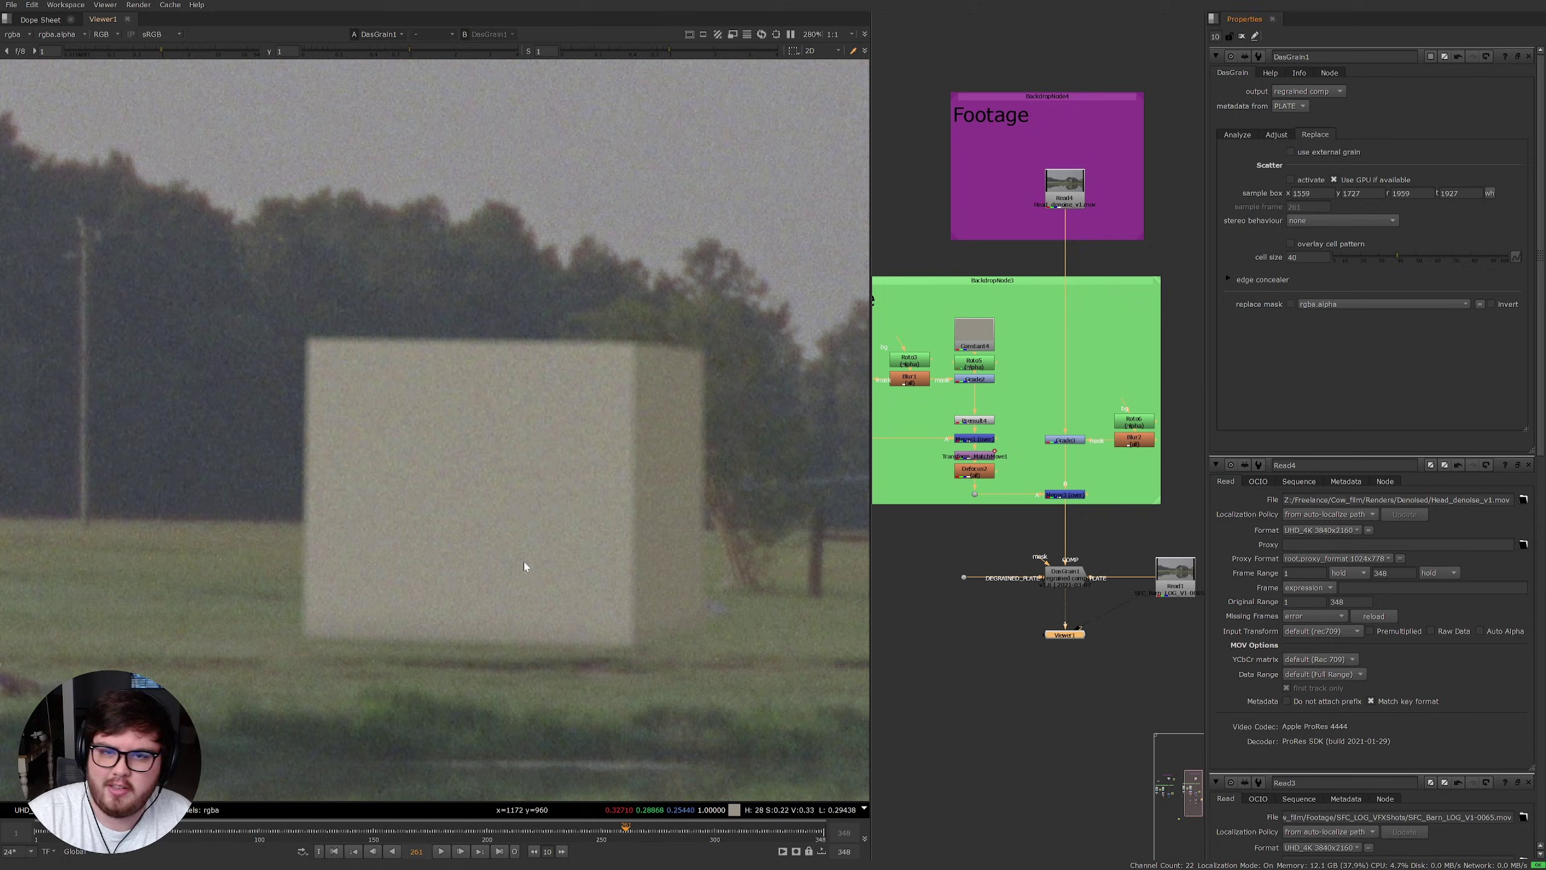
pyautogui.scroll(5, 522, 499)
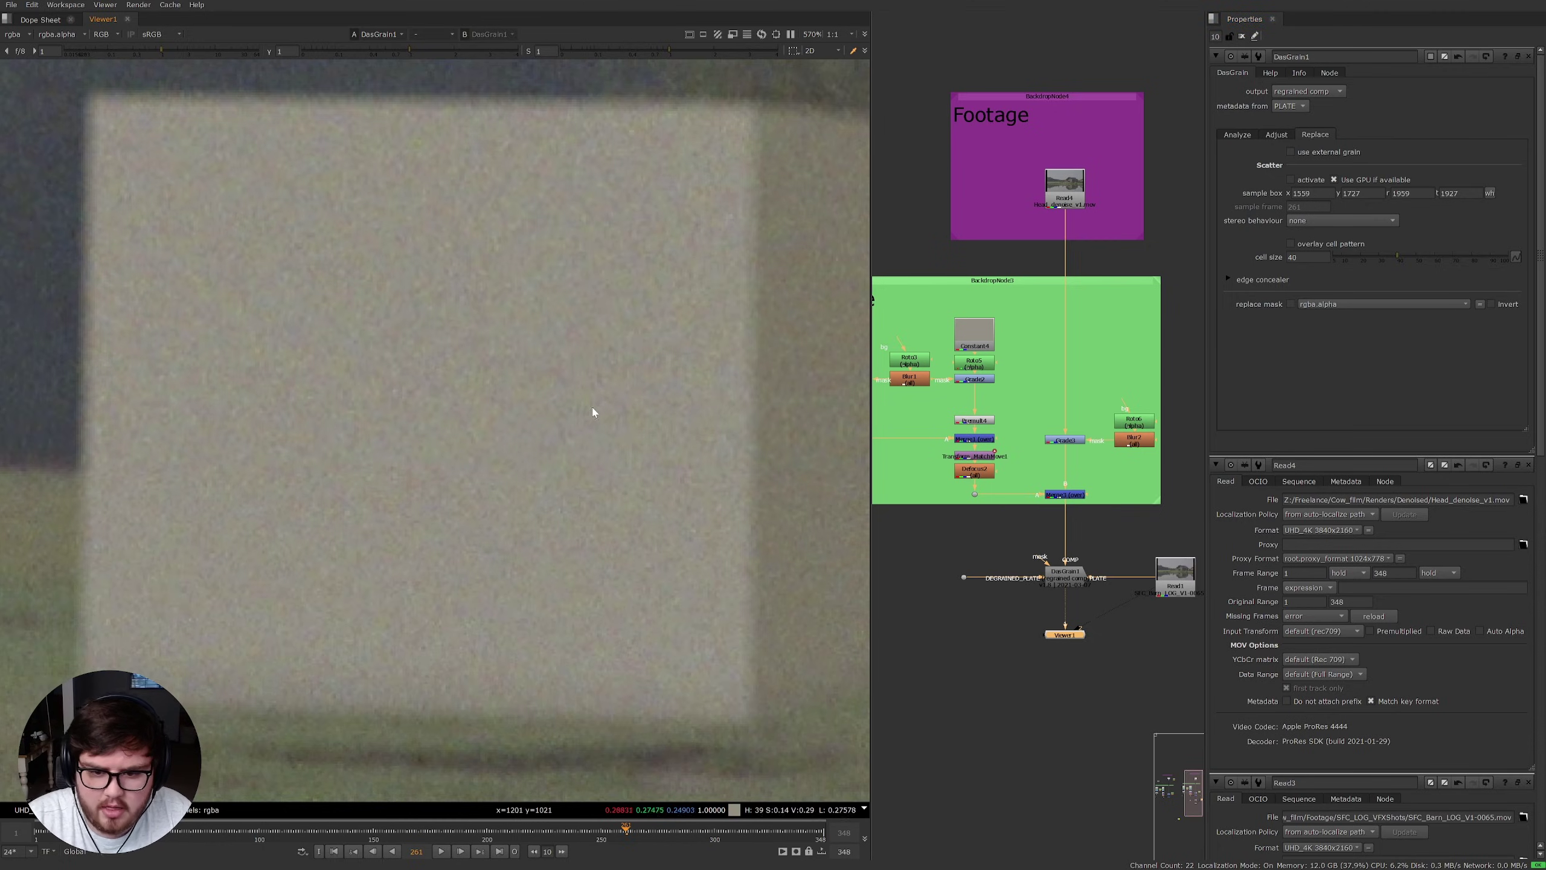
pyautogui.scroll(-4, 567, 432)
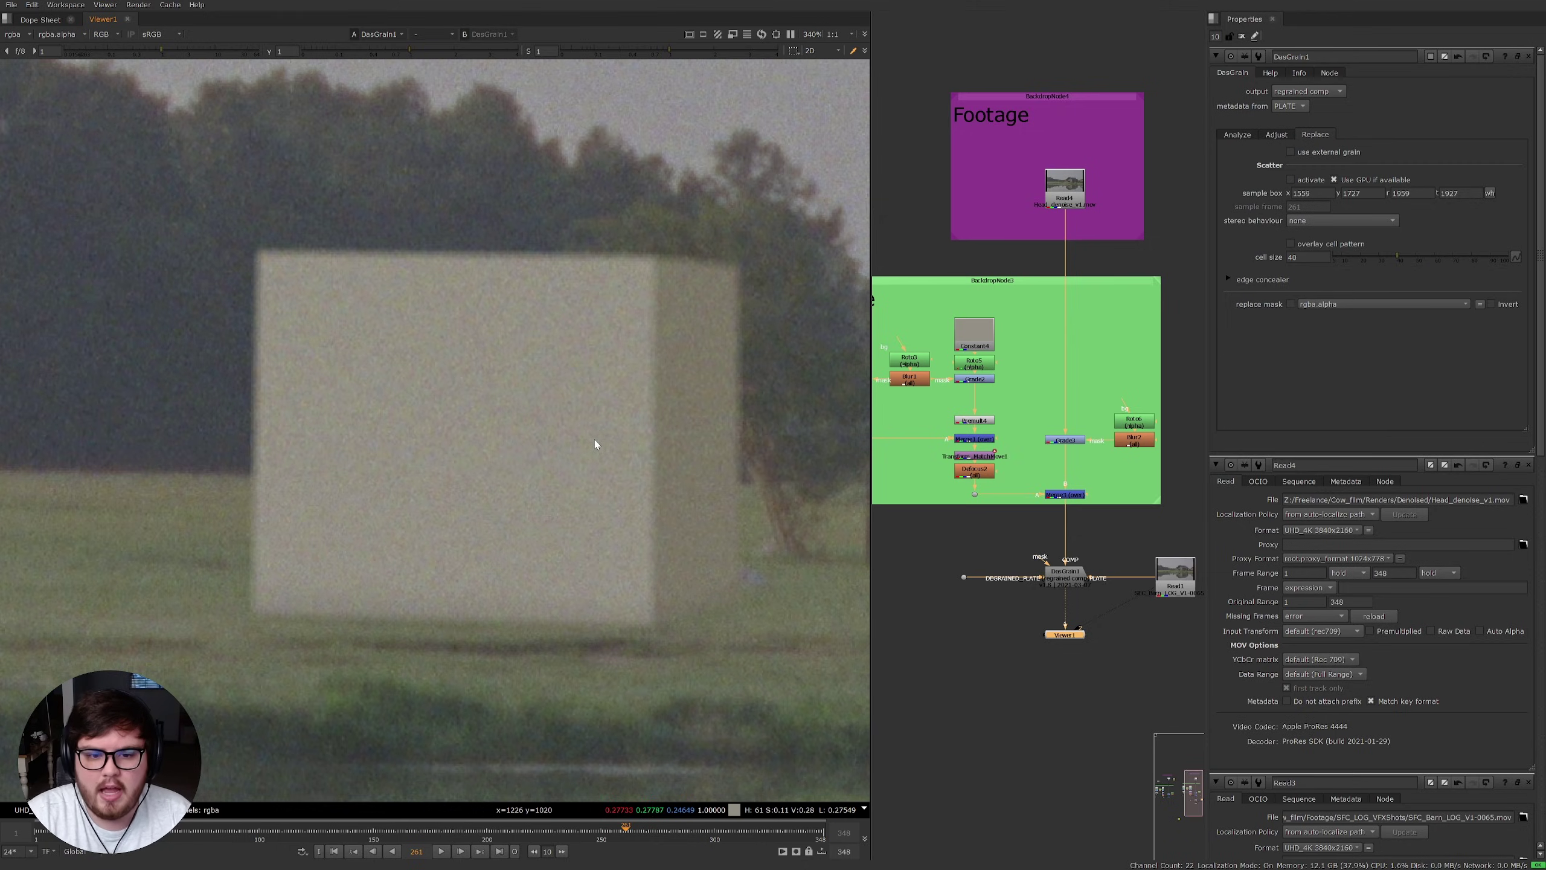
pyautogui.click(441, 852)
pyautogui.click(442, 852)
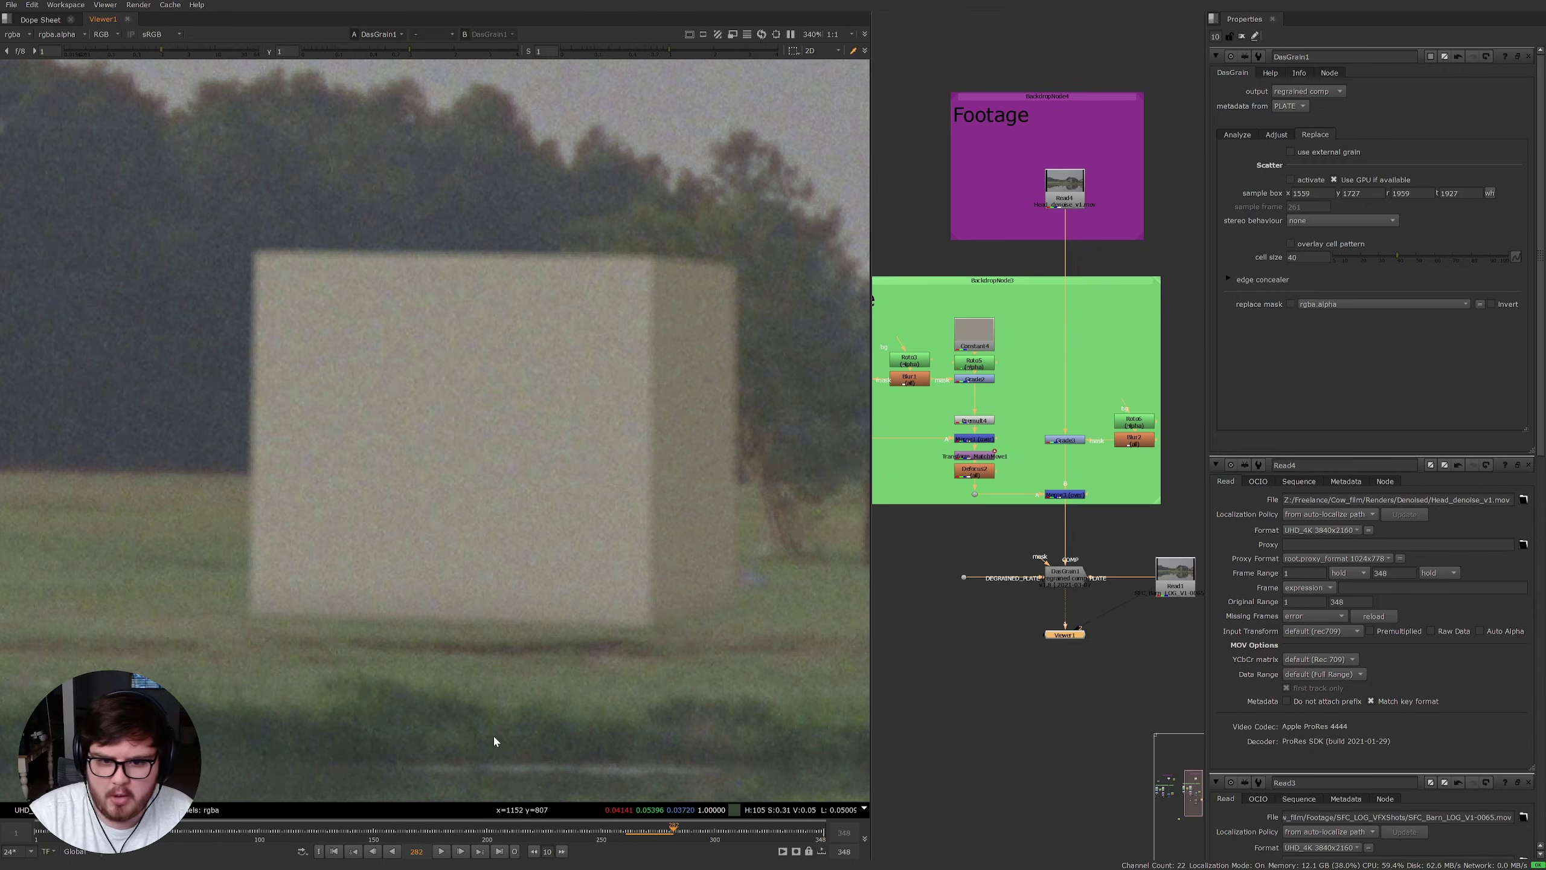
pyautogui.click(442, 852)
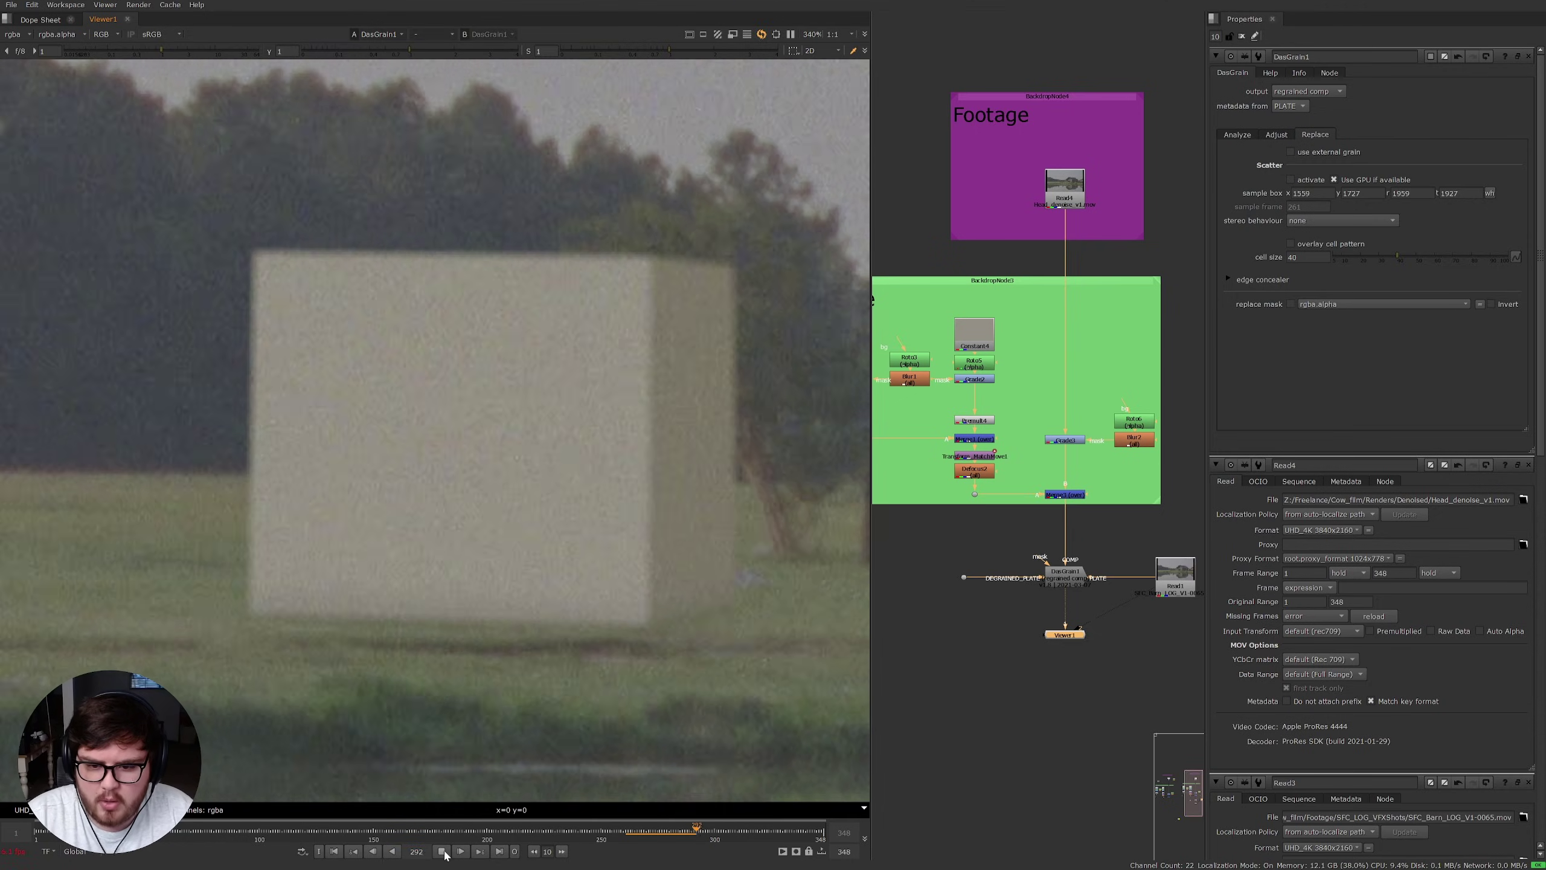
pyautogui.click(442, 851)
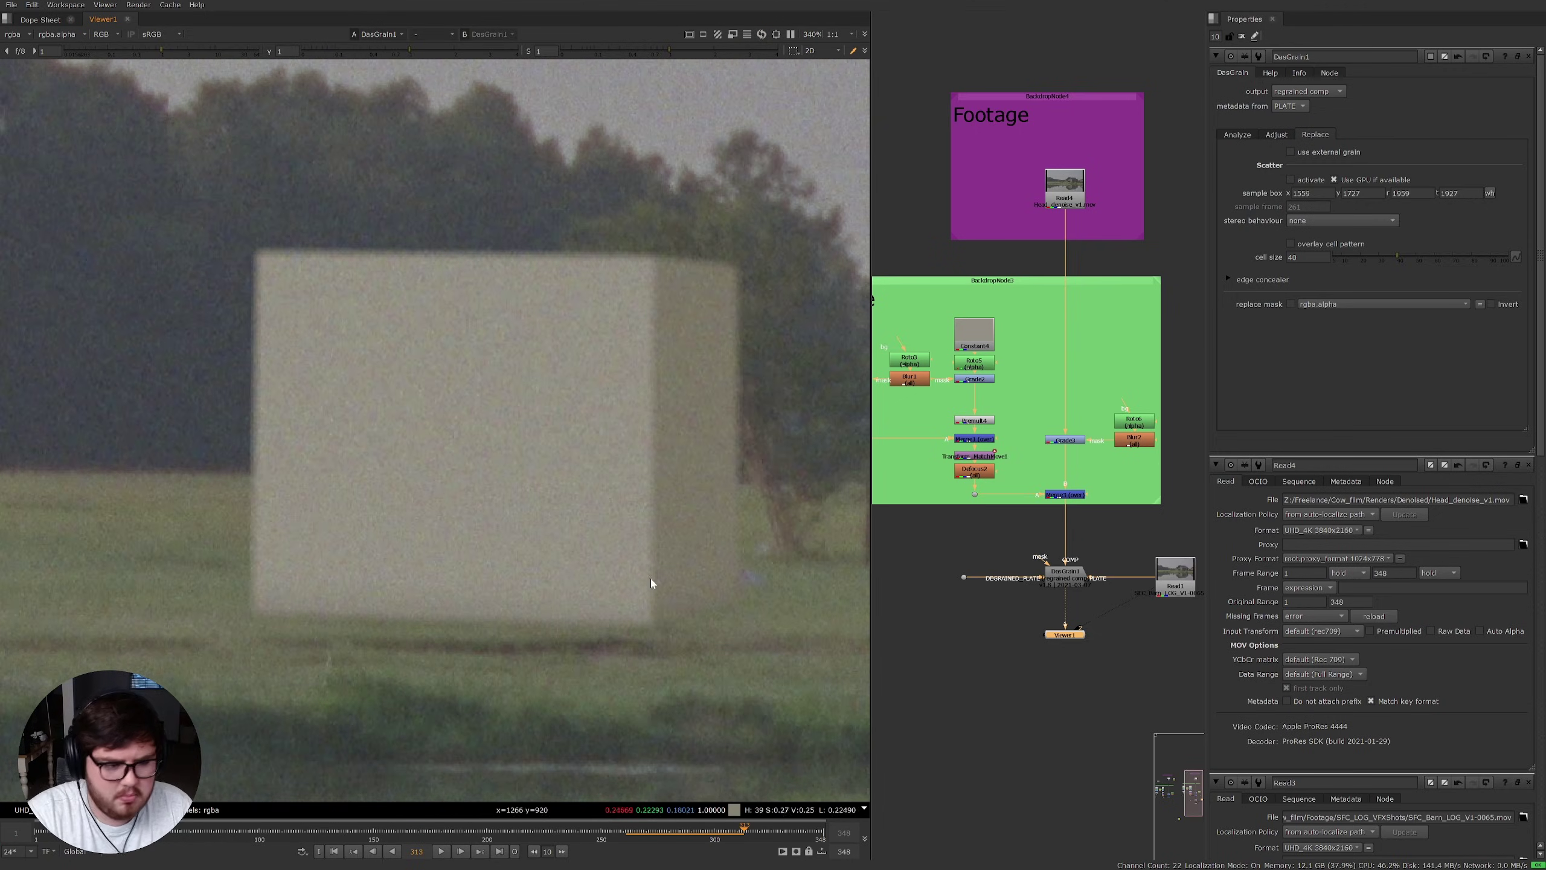
# Step: Add a Write node below DasGrain and move the Viewer node further down to make room
pyautogui.scroll(-7, 651, 583)
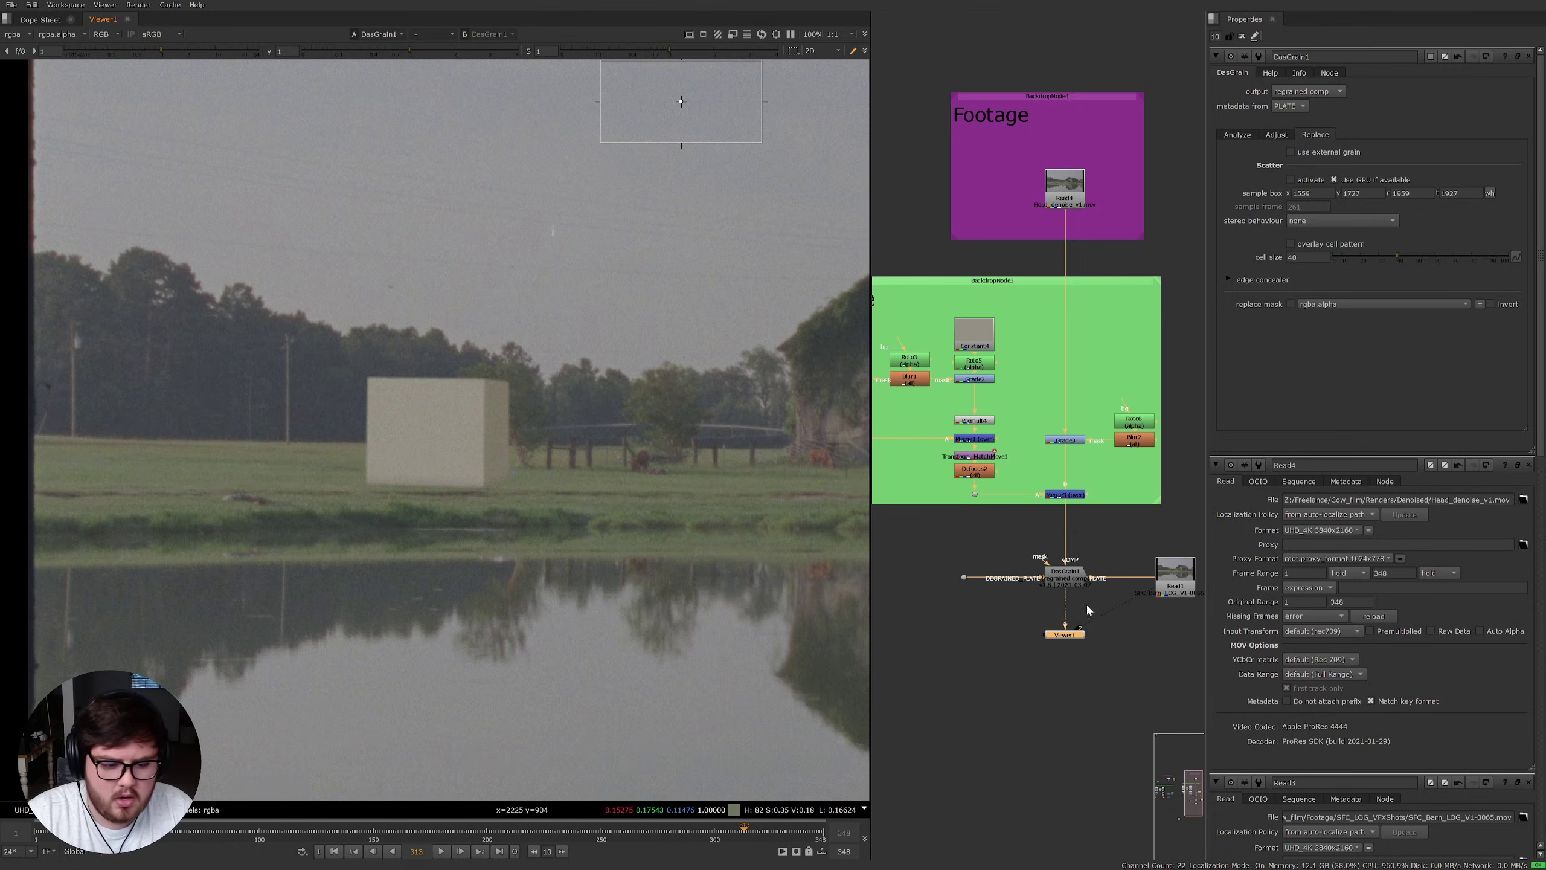
pyautogui.press('w')
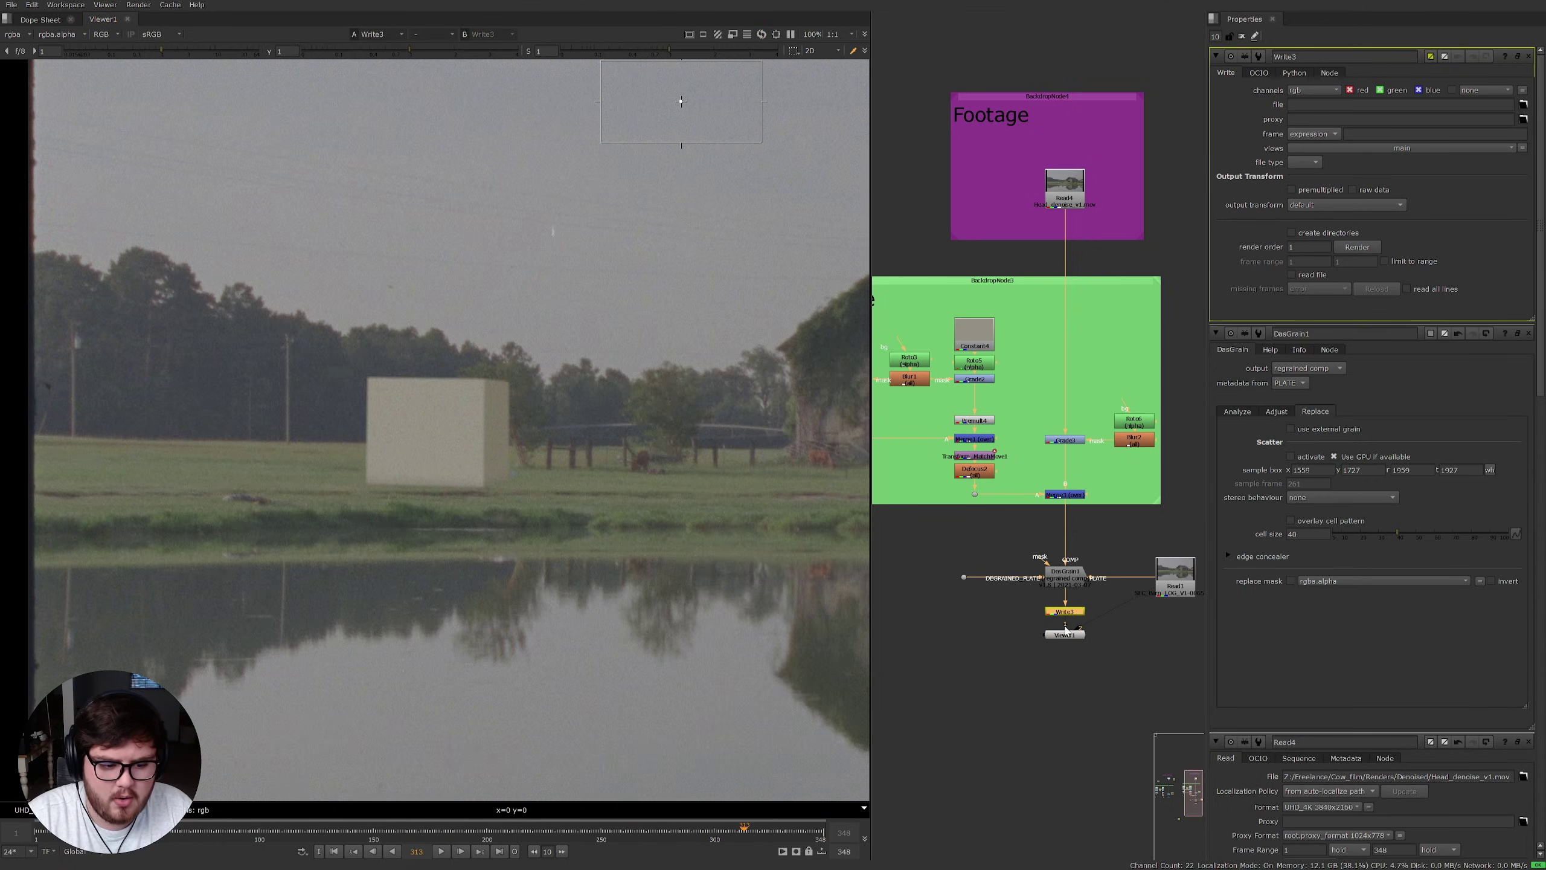
pyautogui.moveTo(1066, 631); pyautogui.dragTo(1064, 734)
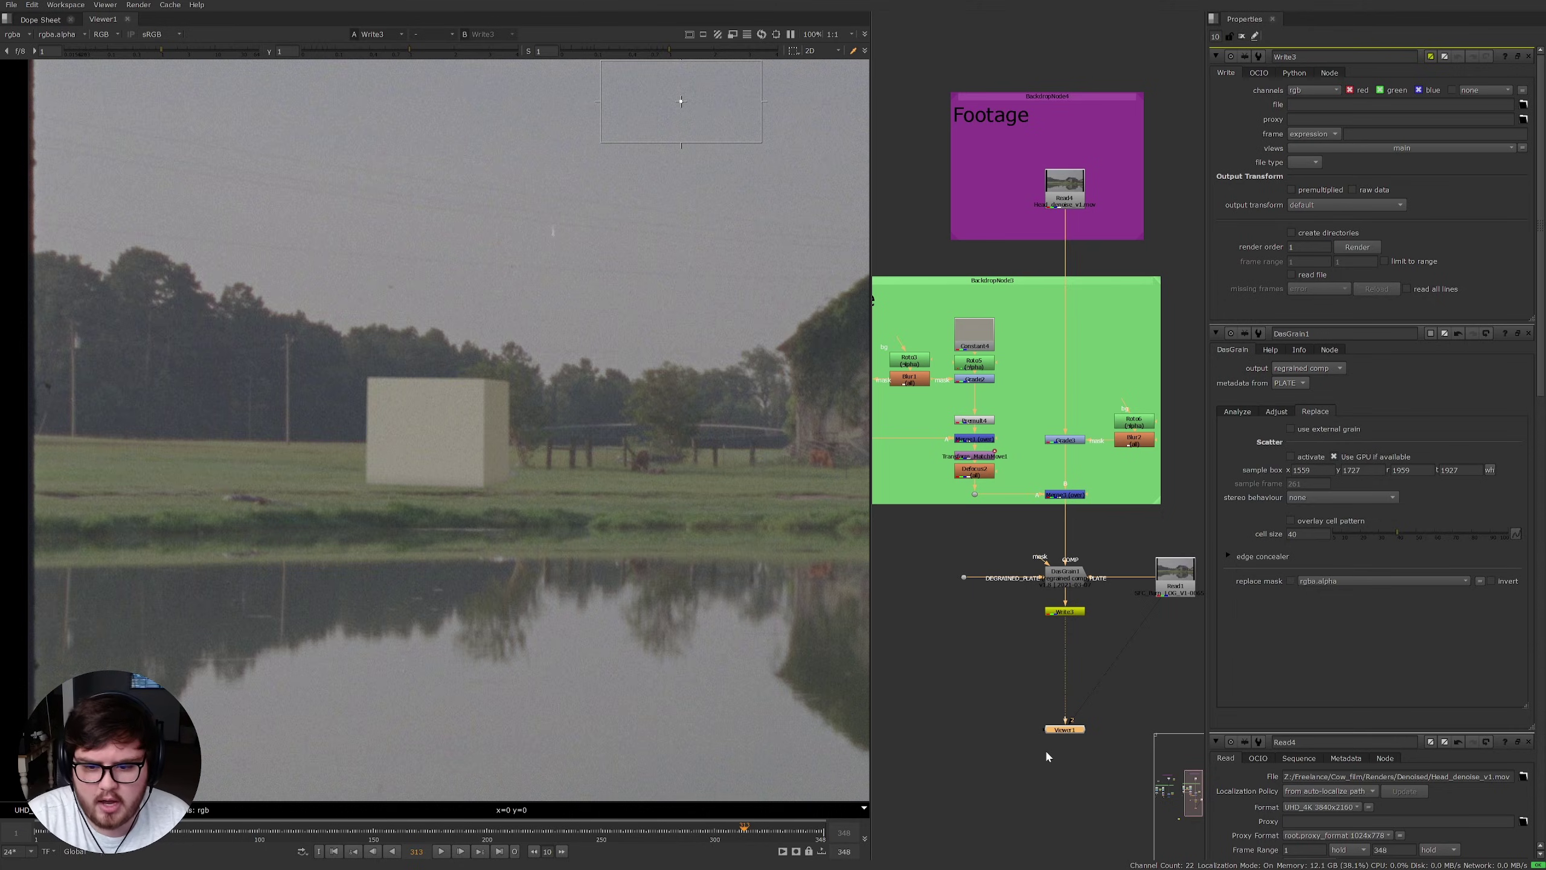
pyautogui.click(1045, 749)
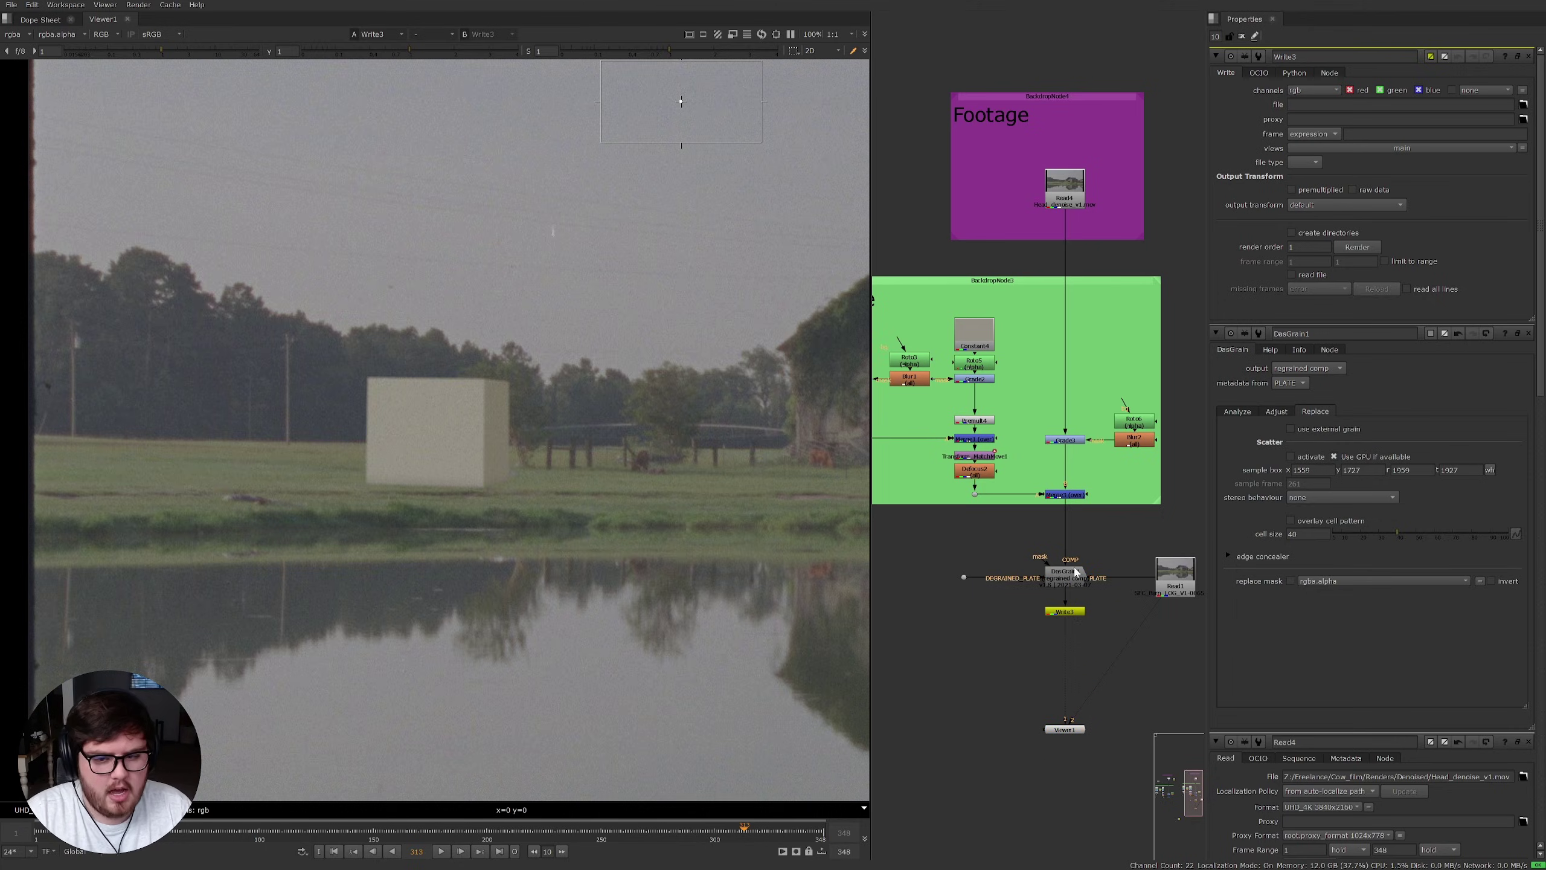
# Step: Play the shot and compare the final merge of the earlier cube comp with DasGrain's regrained output
pyautogui.scroll(5, 459, 462)
pyautogui.click(442, 851)
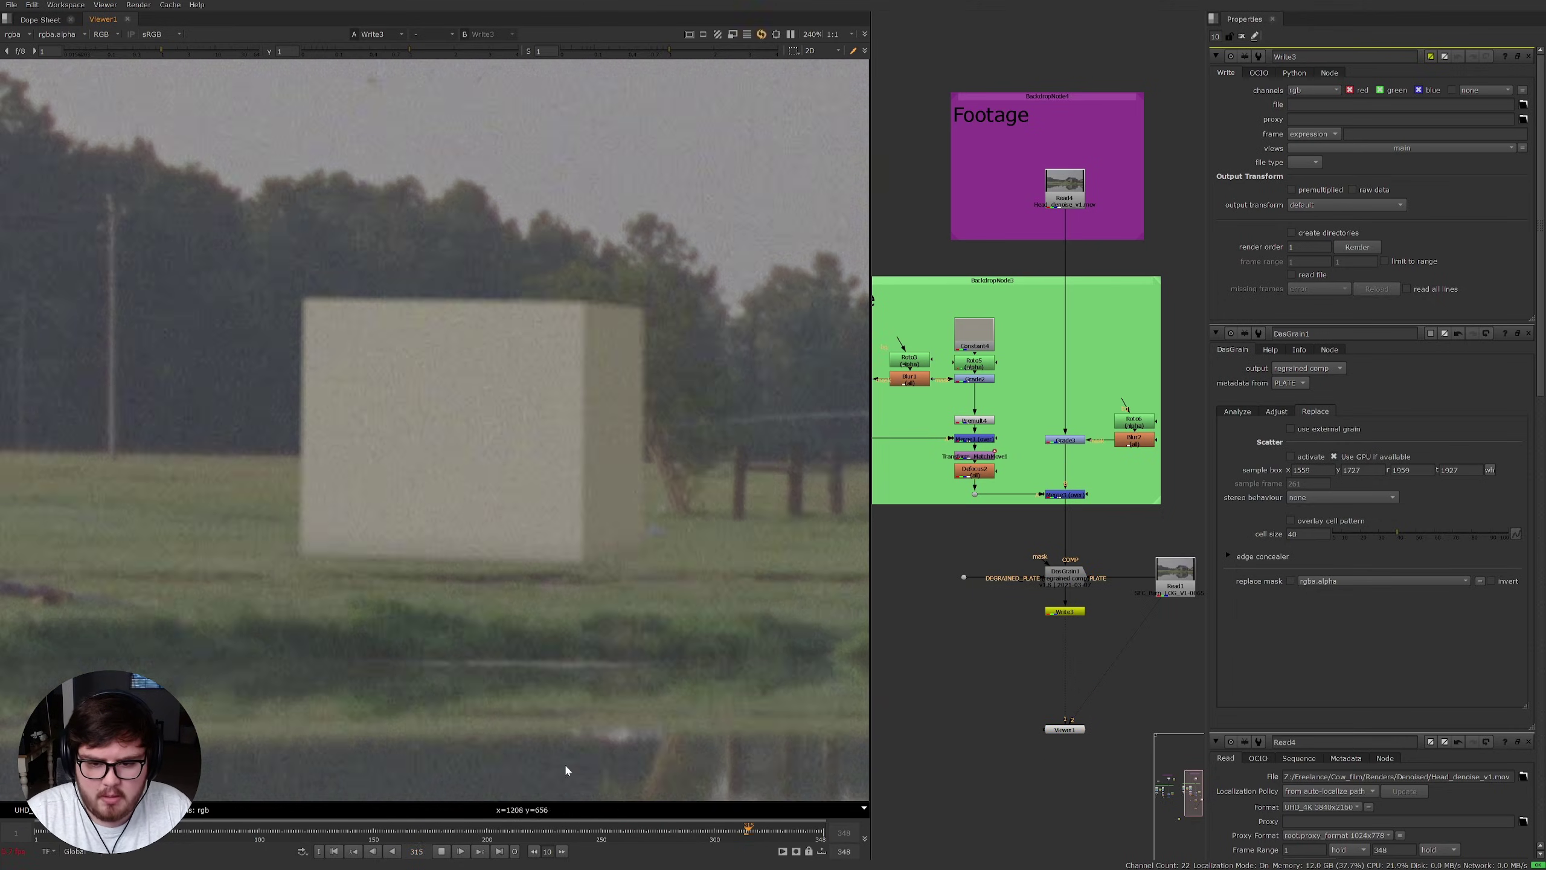
pyautogui.moveTo(1016, 640); pyautogui.dragTo(1112, 635, button='middle')
pyautogui.scroll(-2, 1111, 635)
pyautogui.moveTo(1011, 647); pyautogui.dragTo(1143, 624, button='middle')
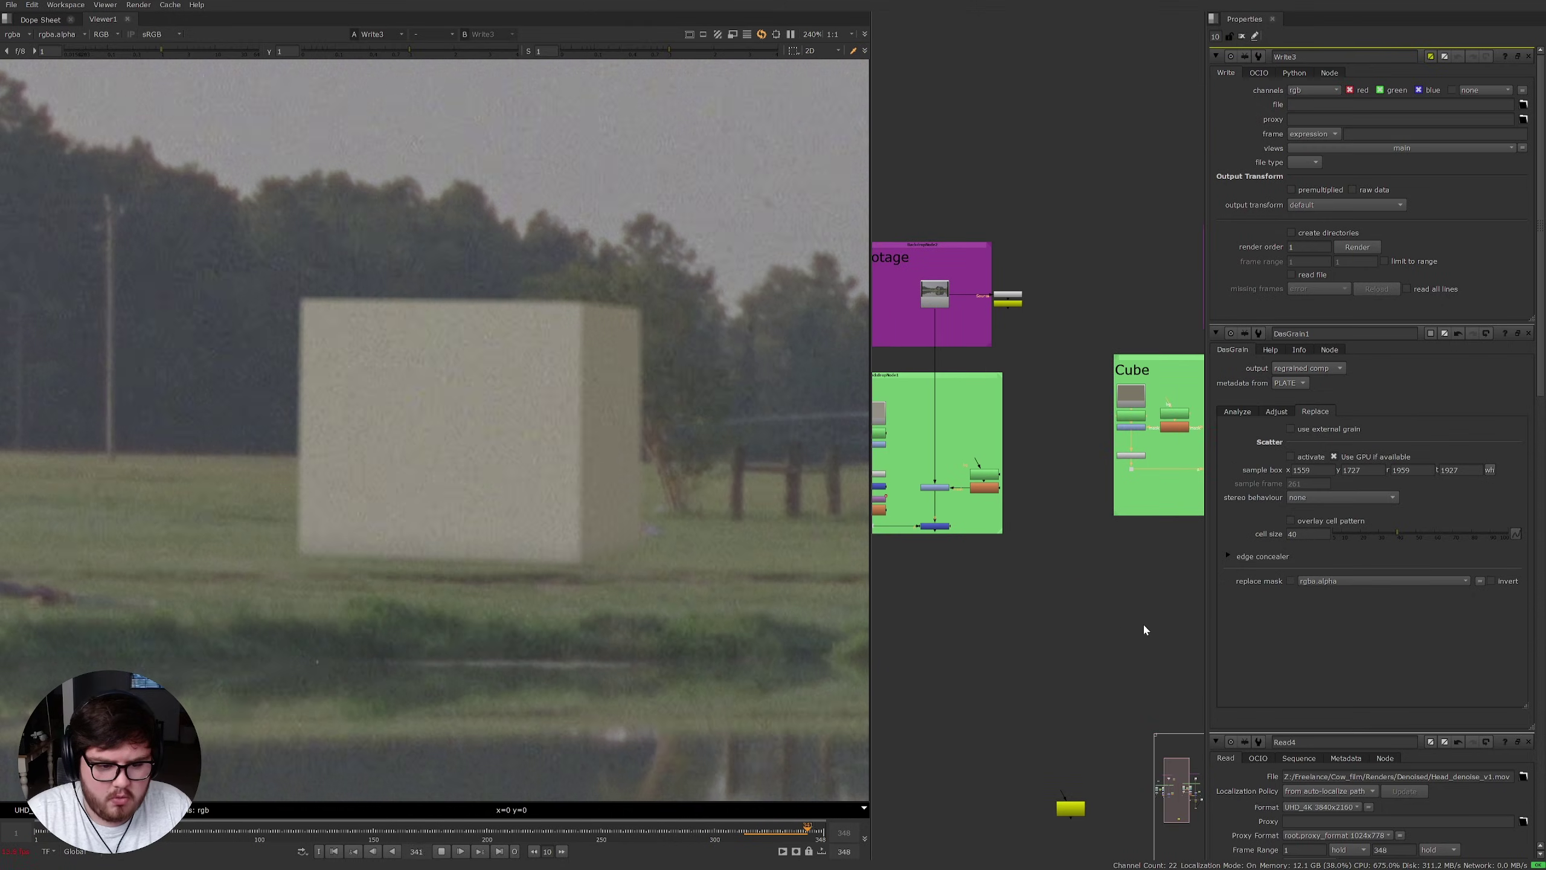
pyautogui.click(933, 526)
pyautogui.press('1')
pyautogui.click(1094, 571)
pyautogui.moveTo(1094, 576); pyautogui.dragTo(1046, 561, button='middle')
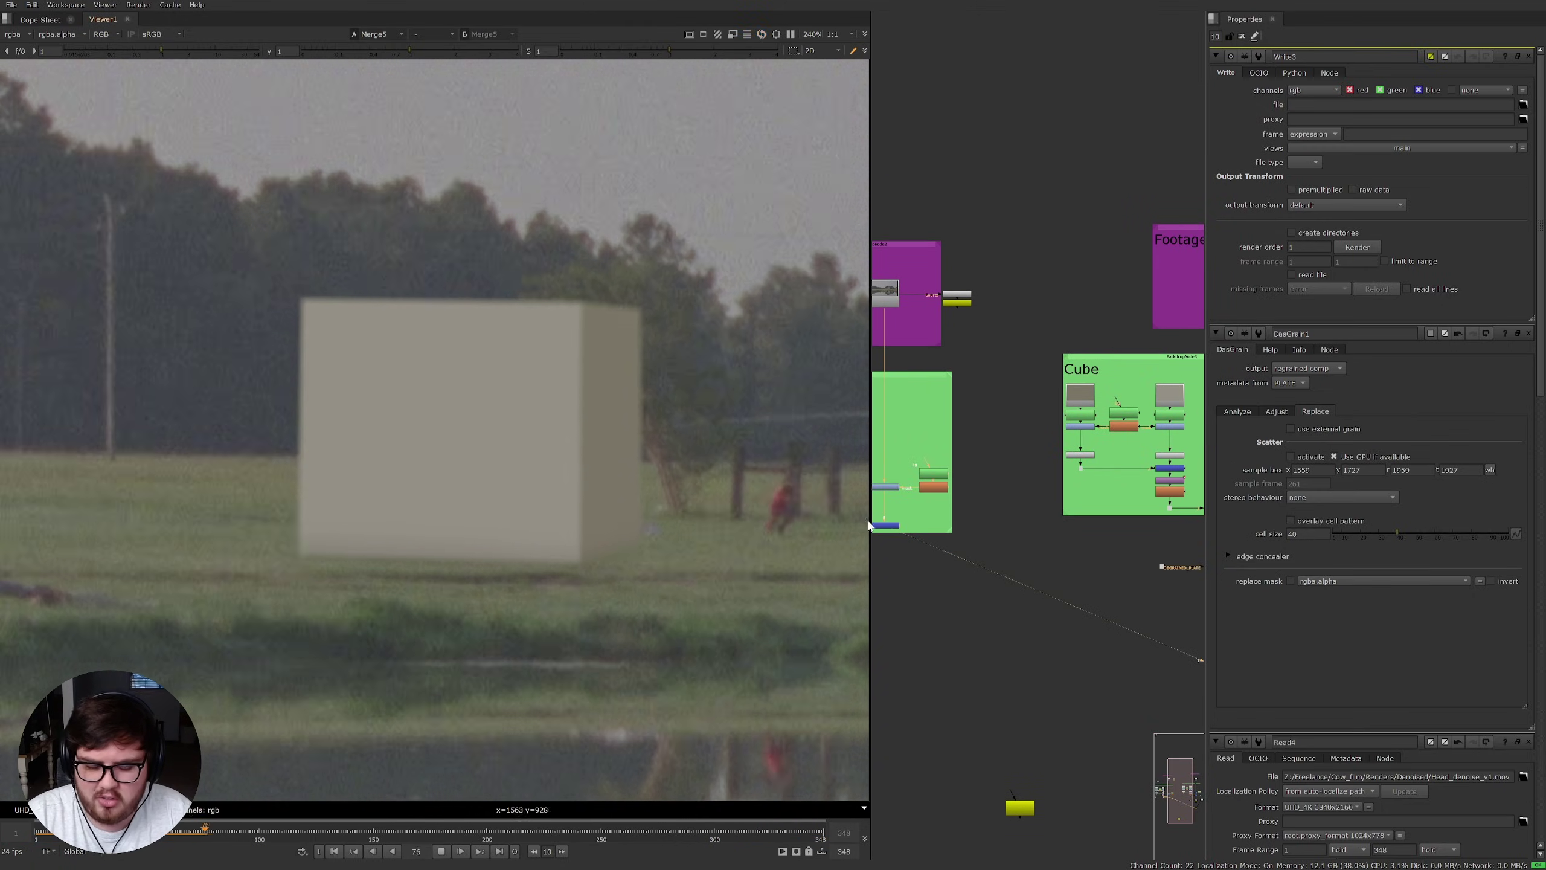
pyautogui.moveTo(1145, 561); pyautogui.dragTo(1015, 590, button='middle')
pyautogui.click(1104, 595)
pyautogui.press('1')
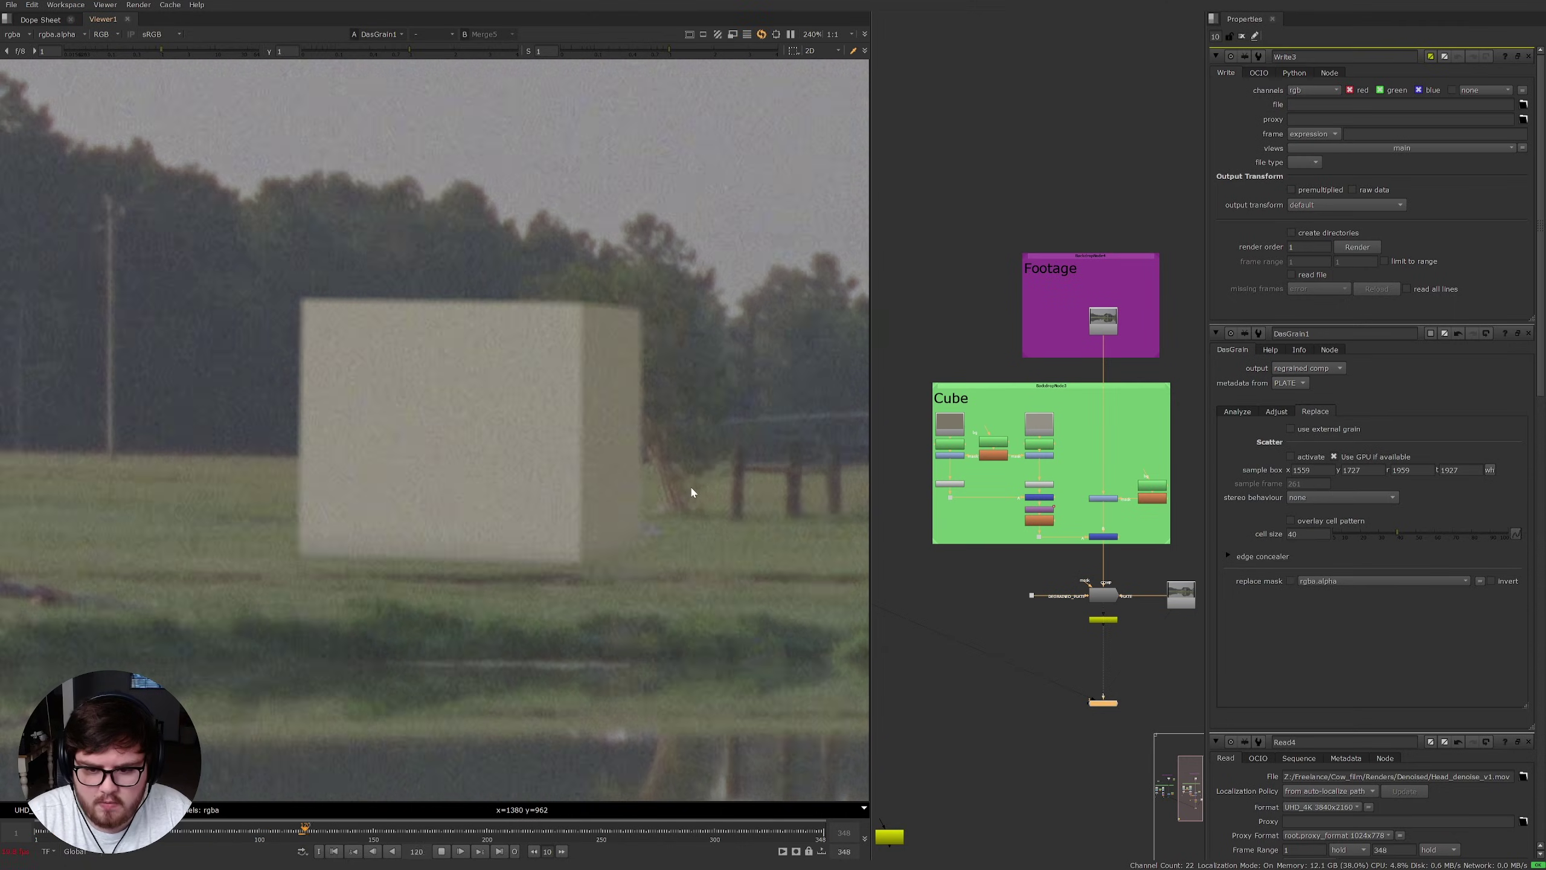